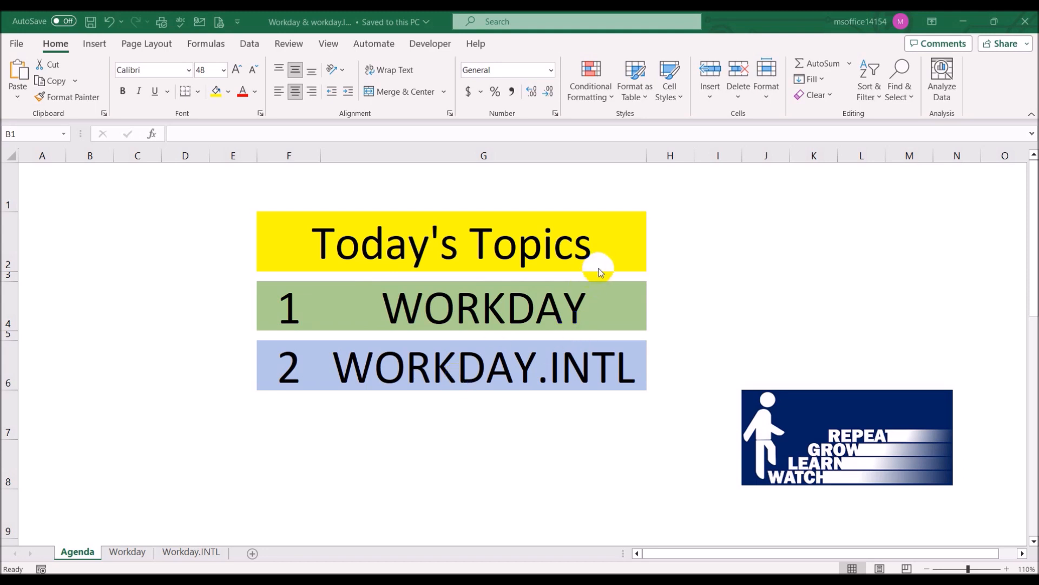
On the Workday sheet, enter the start date 1/8 (August 1, 2023) in A9 and 14 days in B9
click(133, 549)
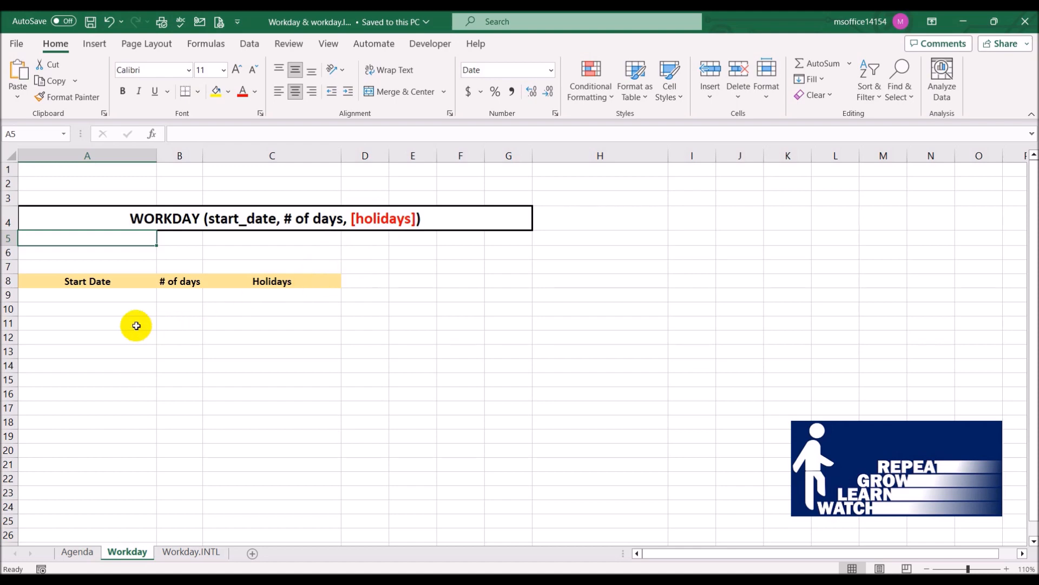
click(45, 295)
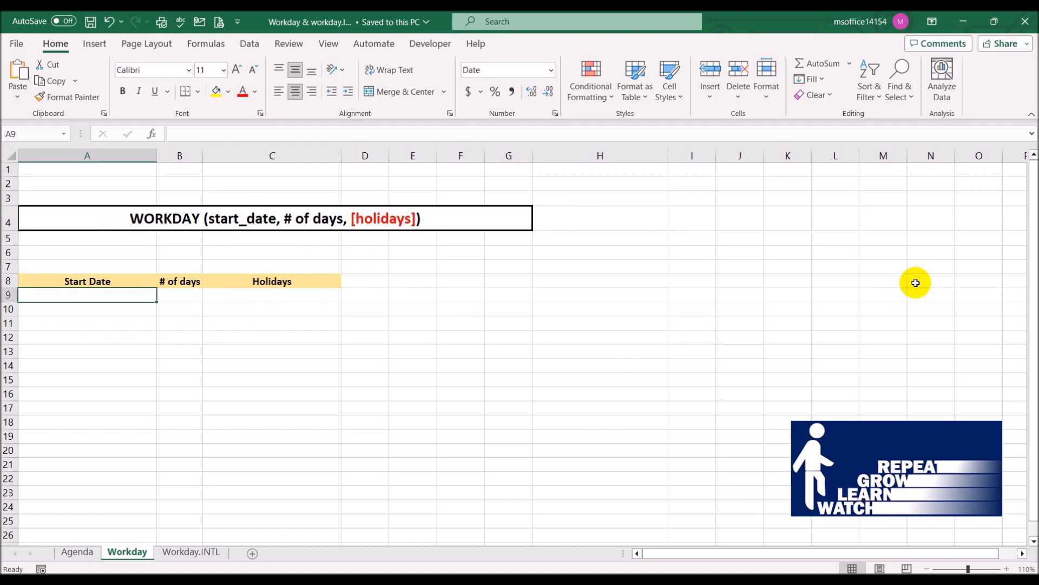
text(1/)
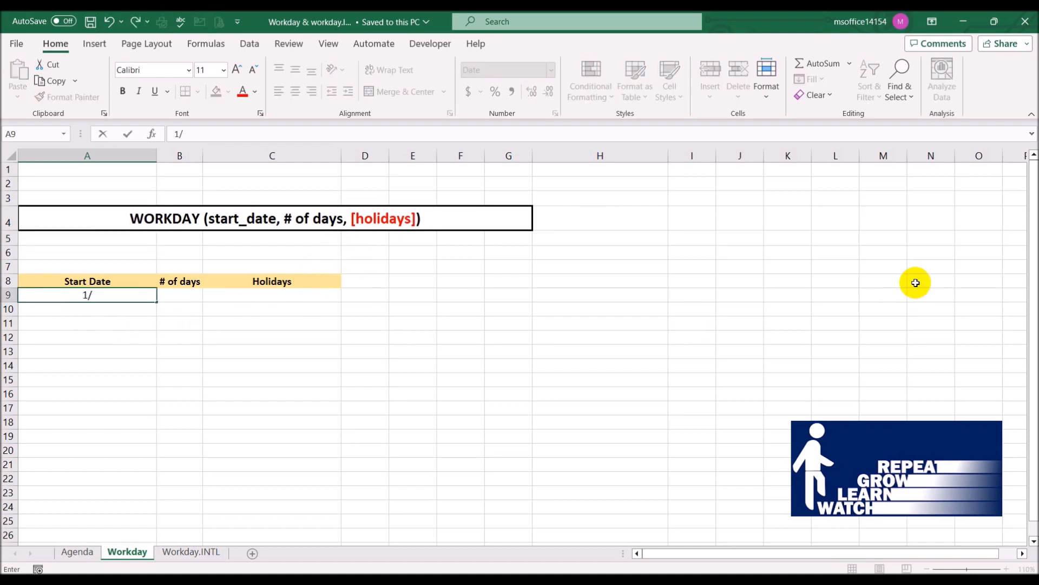
text(8)
key(Return)
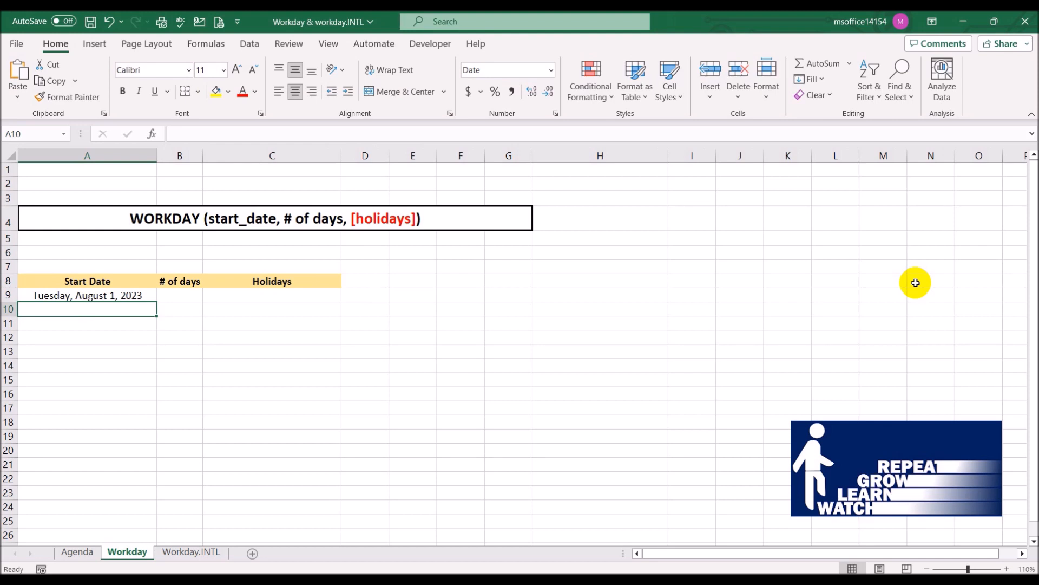
key(Up)
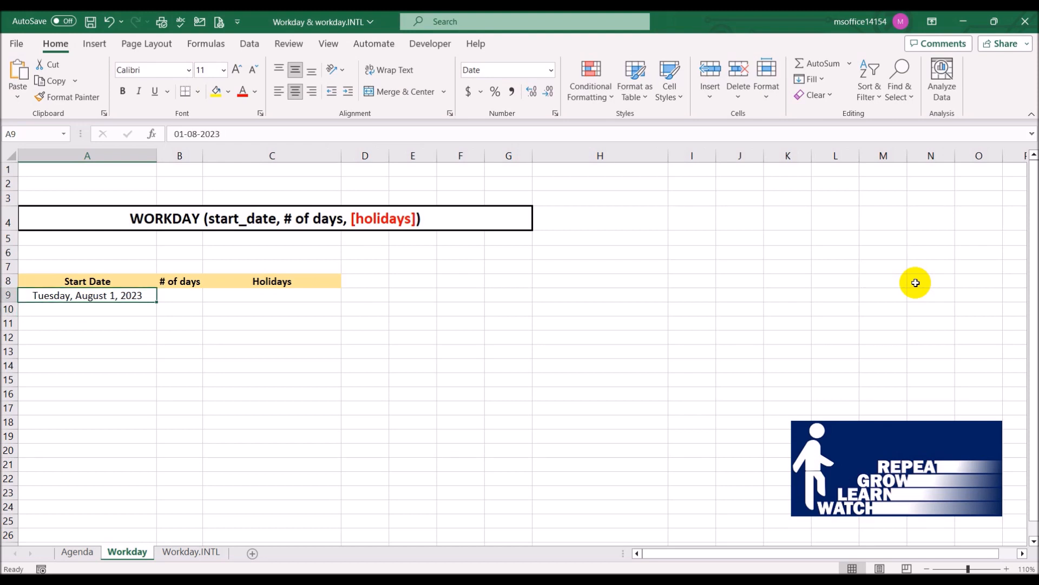
key(Right)
text(14)
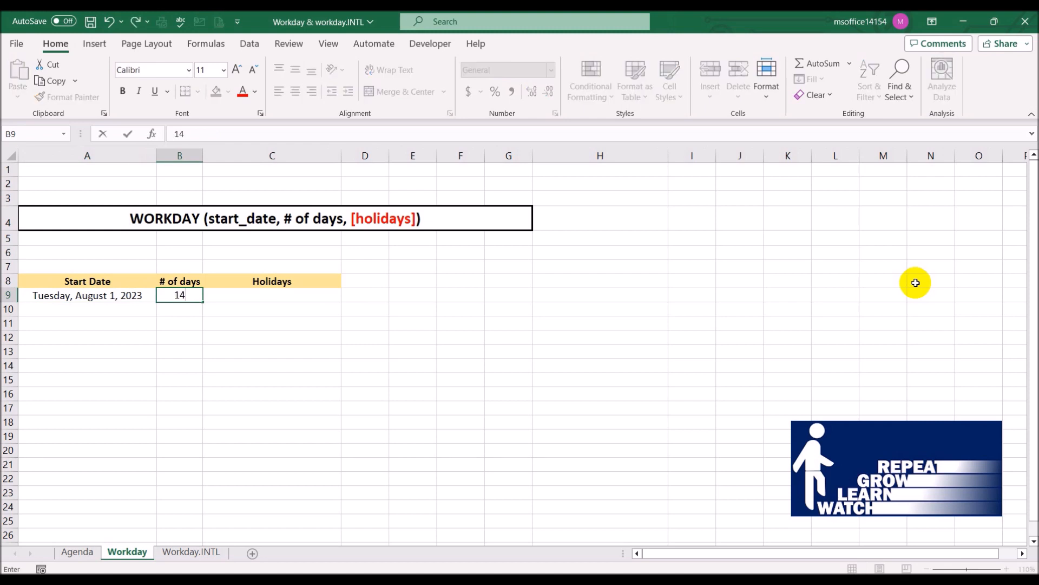
key(Return)
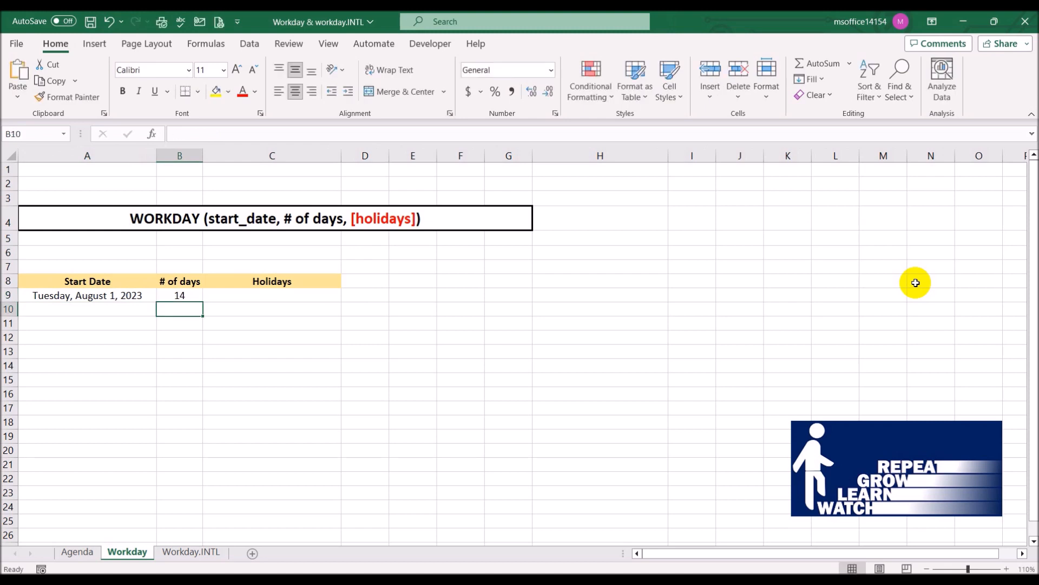
Enter =WORKDAY(A9,B9) in cell H9 and check the resulting date against the system calendar for August 2023
key(Up)
key(Right)
key(Right)
key(Right)
key(Right)
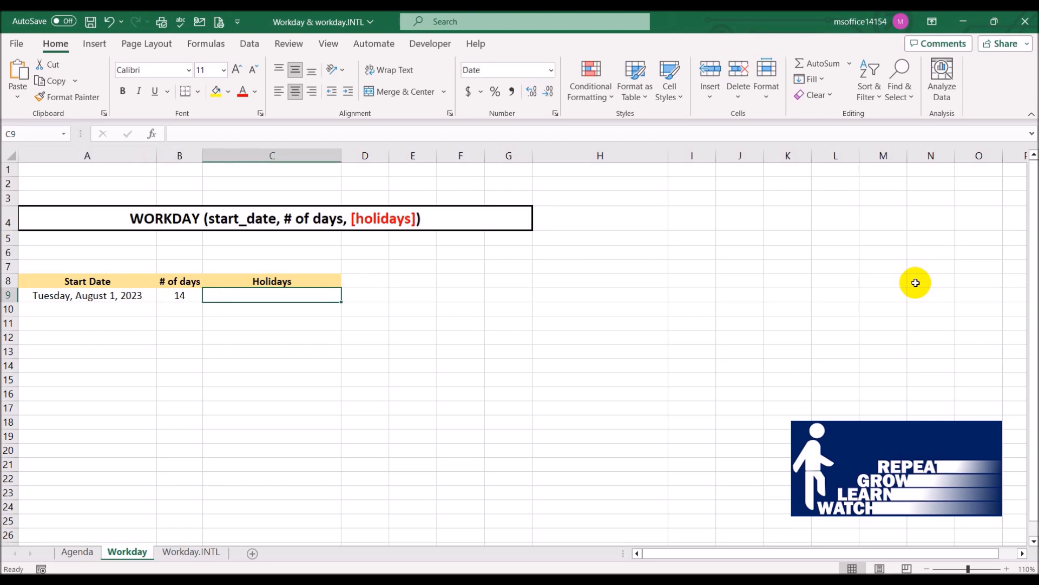
key(Right)
key(Right)
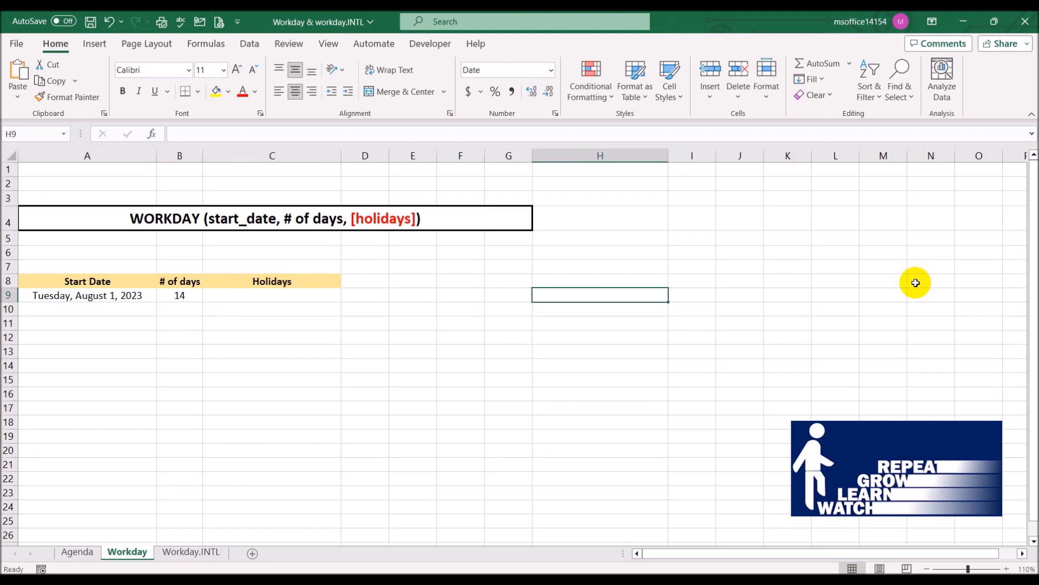
text(=work)
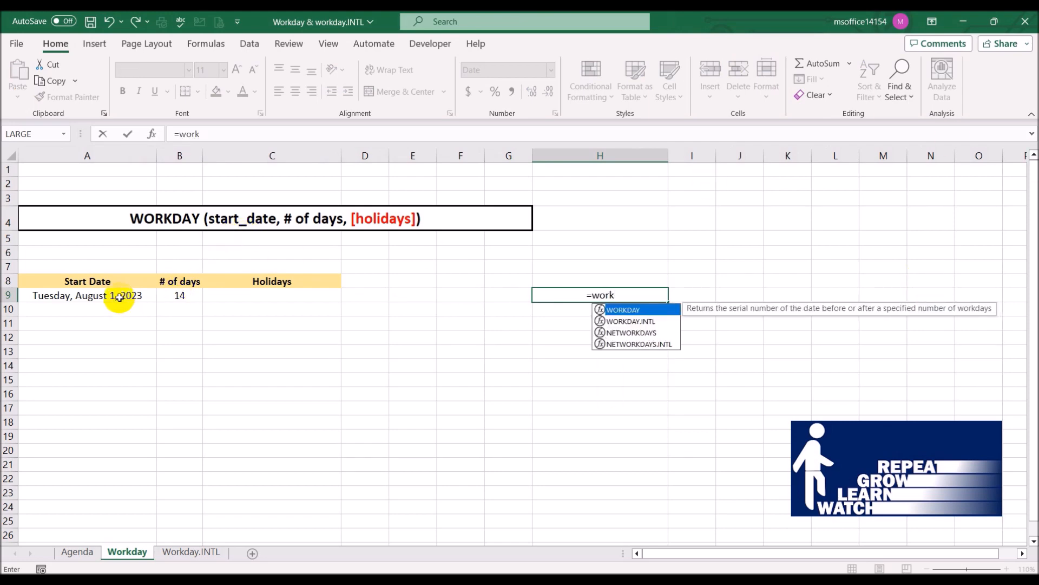
double_click(626, 310)
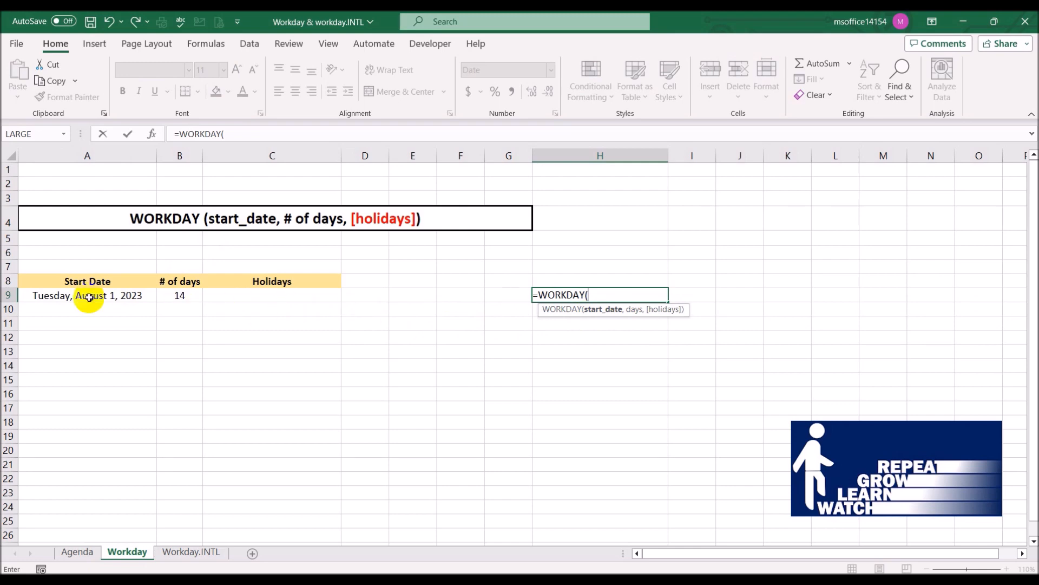
click(63, 297)
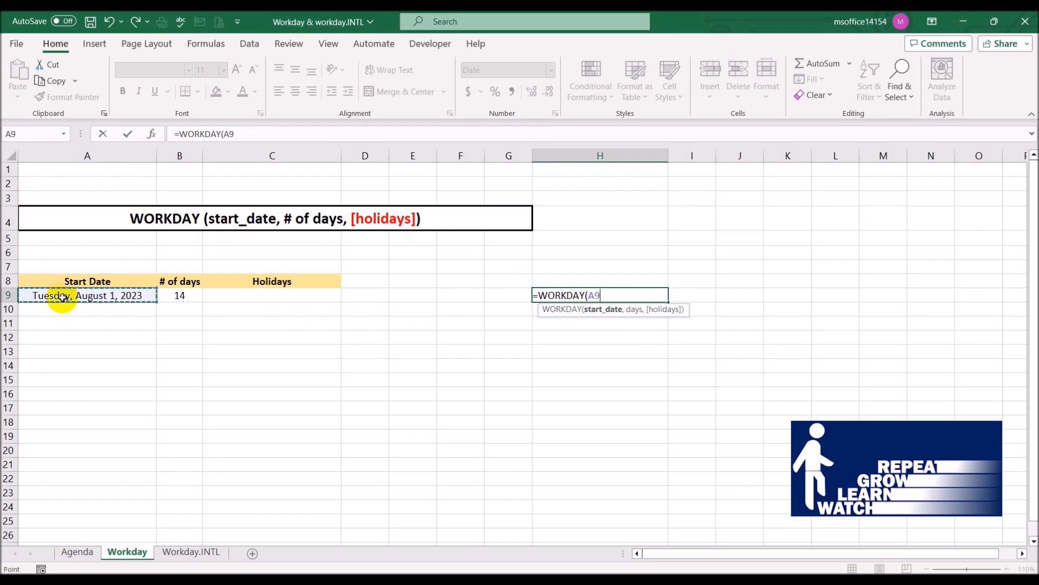
text(,)
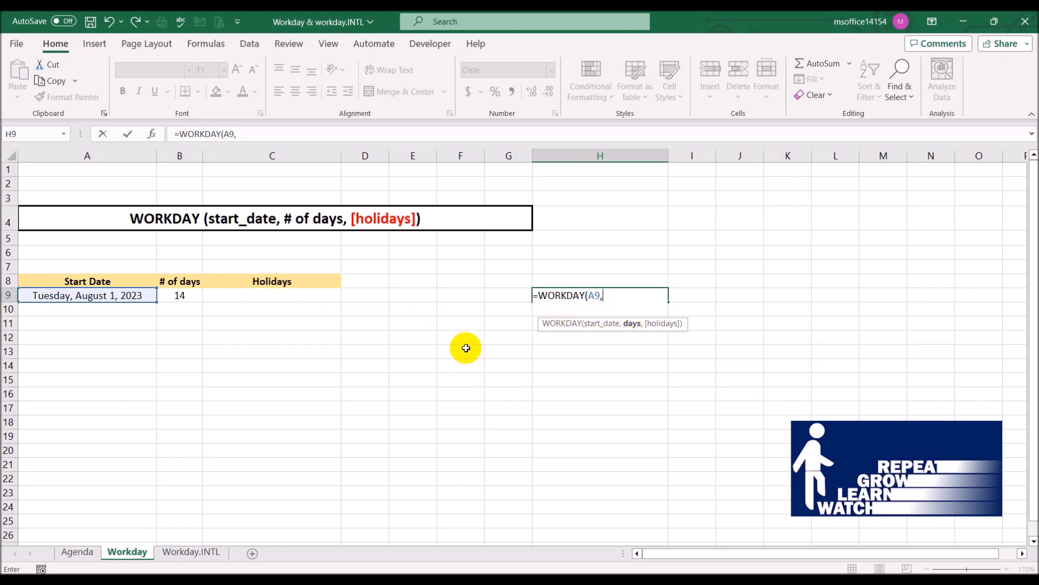
click(176, 296)
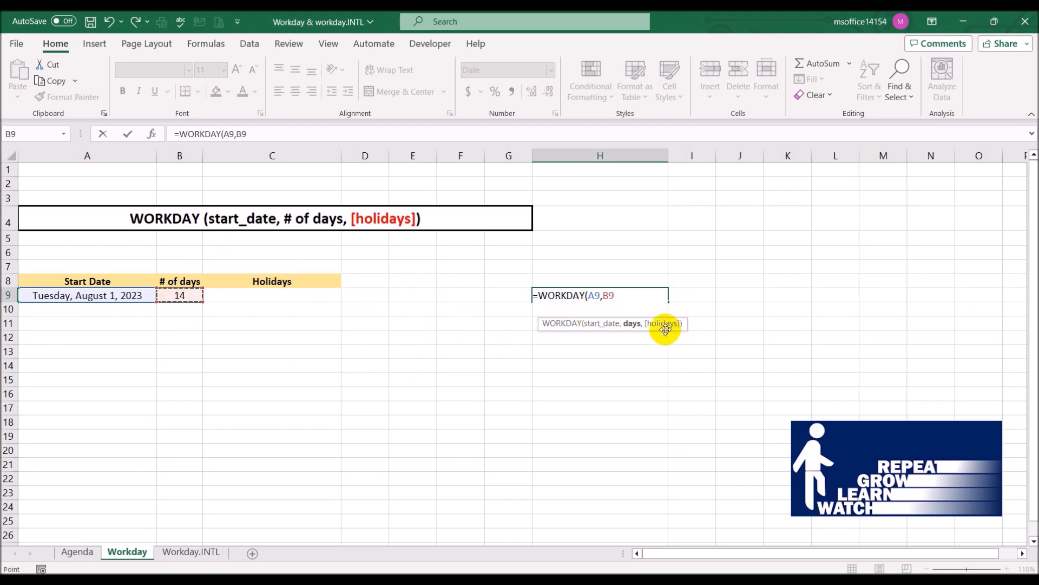
text())
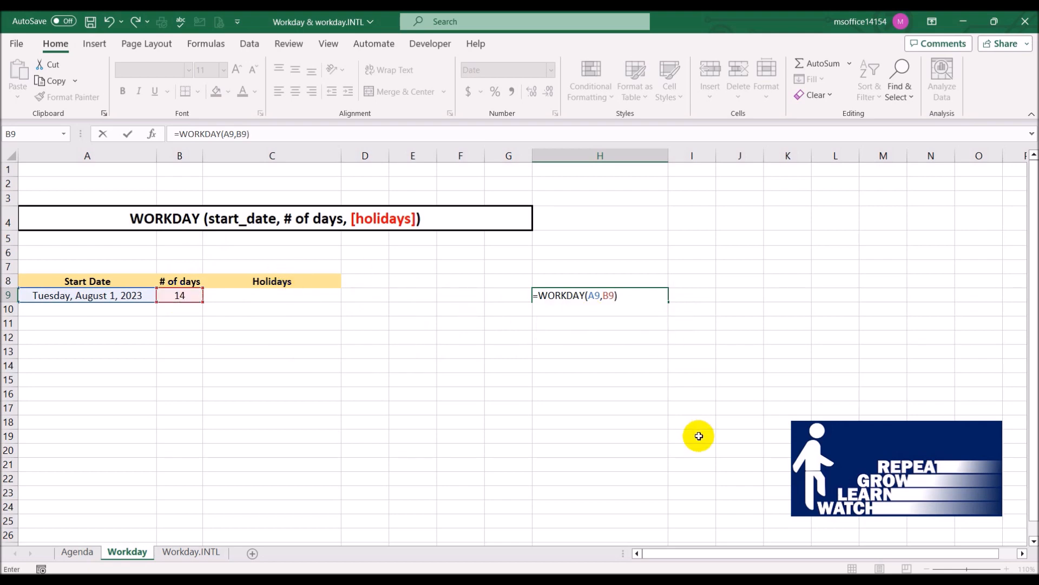
key(Return)
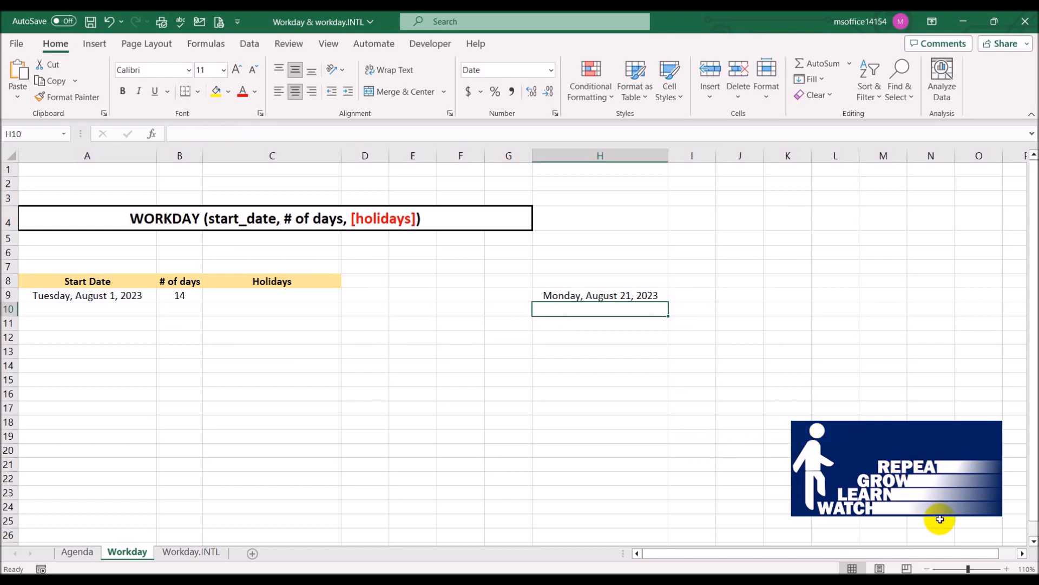
click(957, 578)
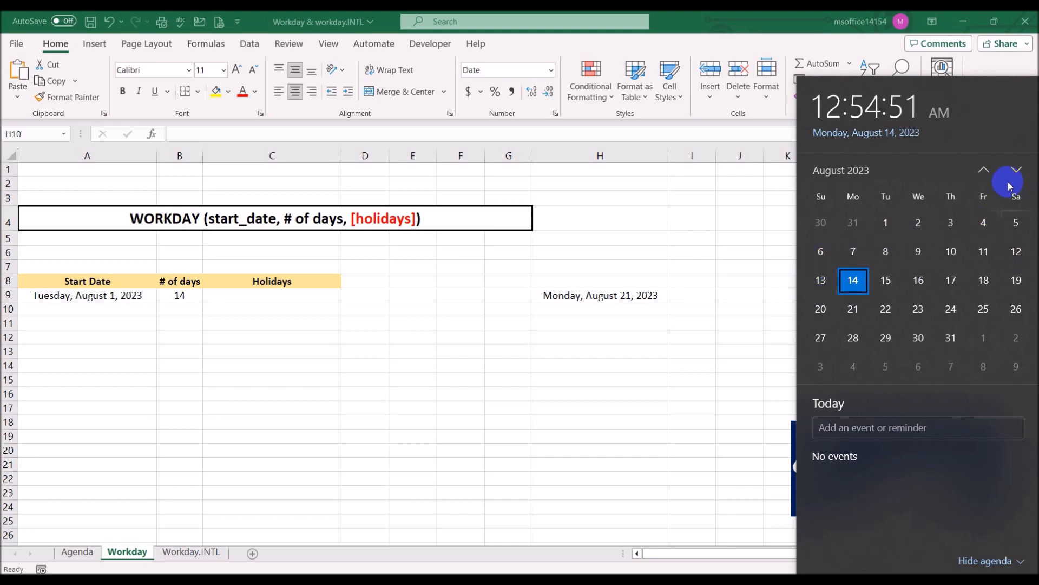
click(603, 315)
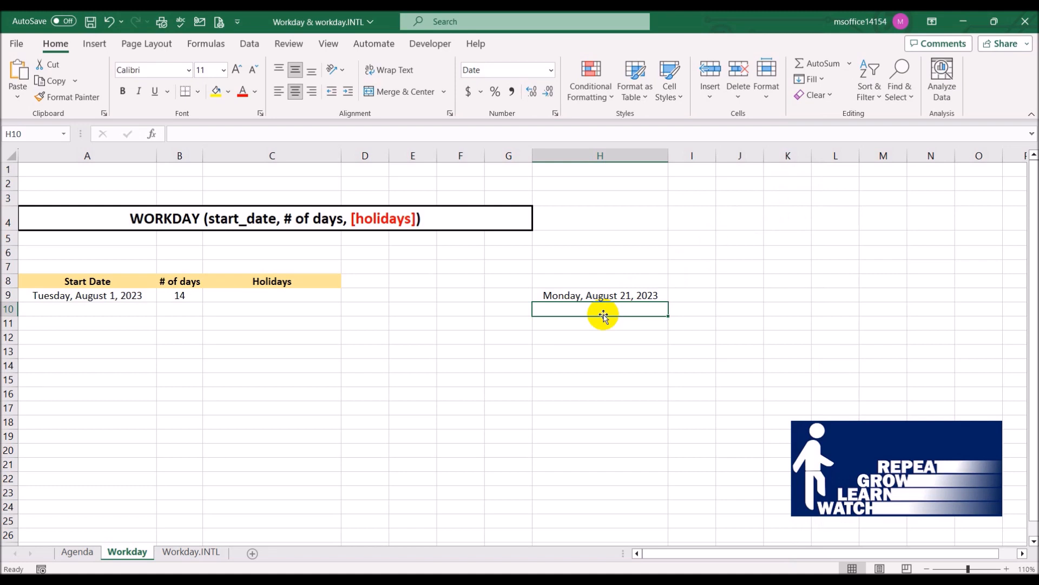
Fill a second example row with start date 1/8 in A10 and 14 days in B10
click(119, 310)
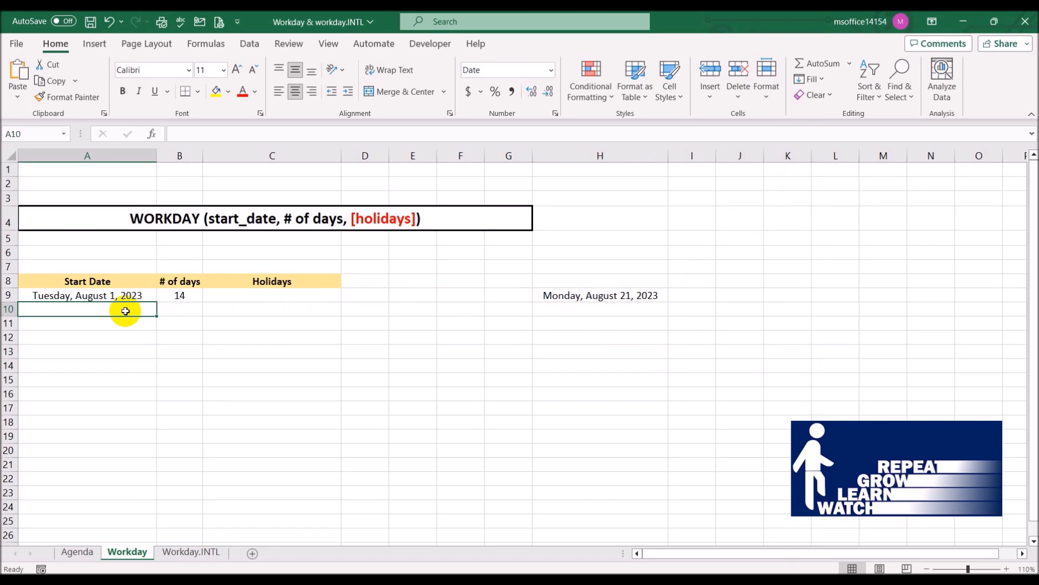
text(1/8)
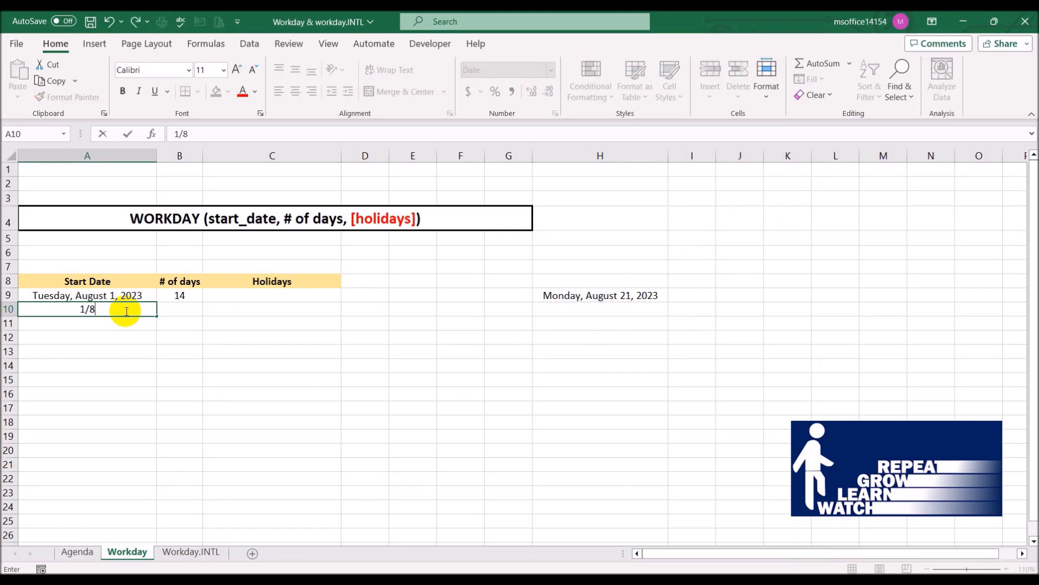
key(Tab)
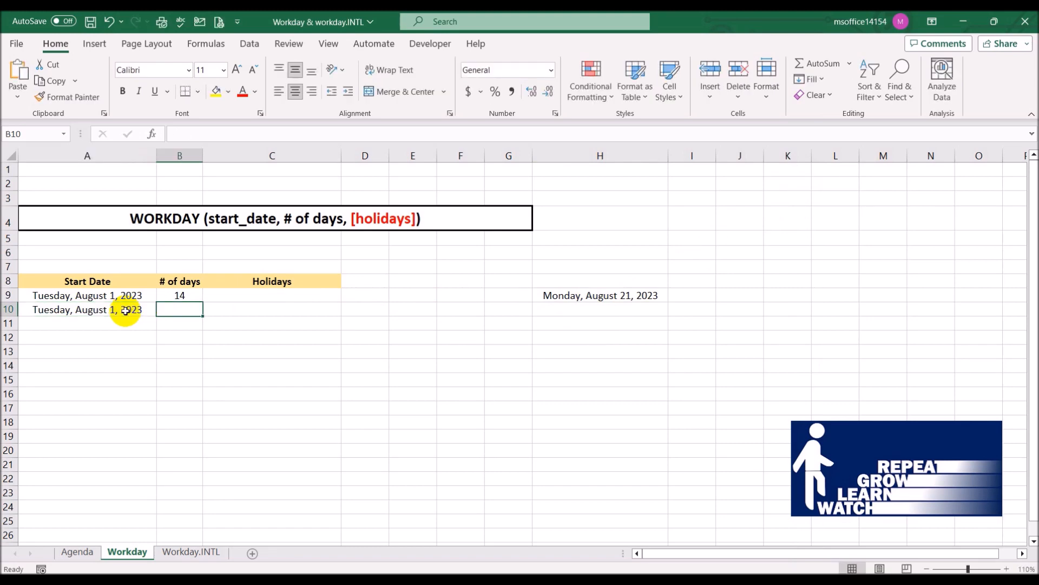
text(14)
key(Tab)
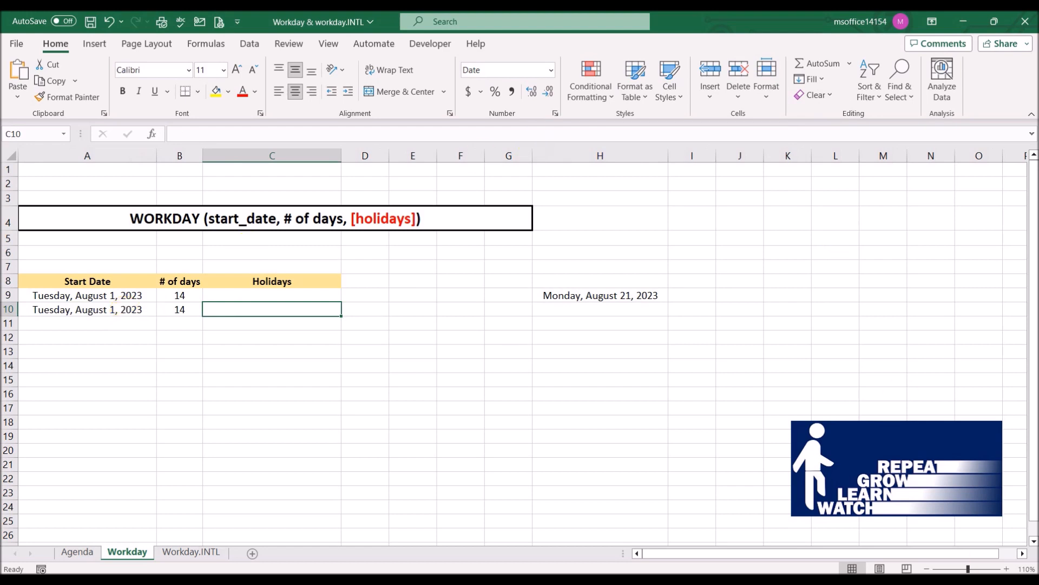
Consult the August 2023 system calendar and list the holidays 2/8, 3/8 and 4/8 in cells C10 to C12
click(1002, 579)
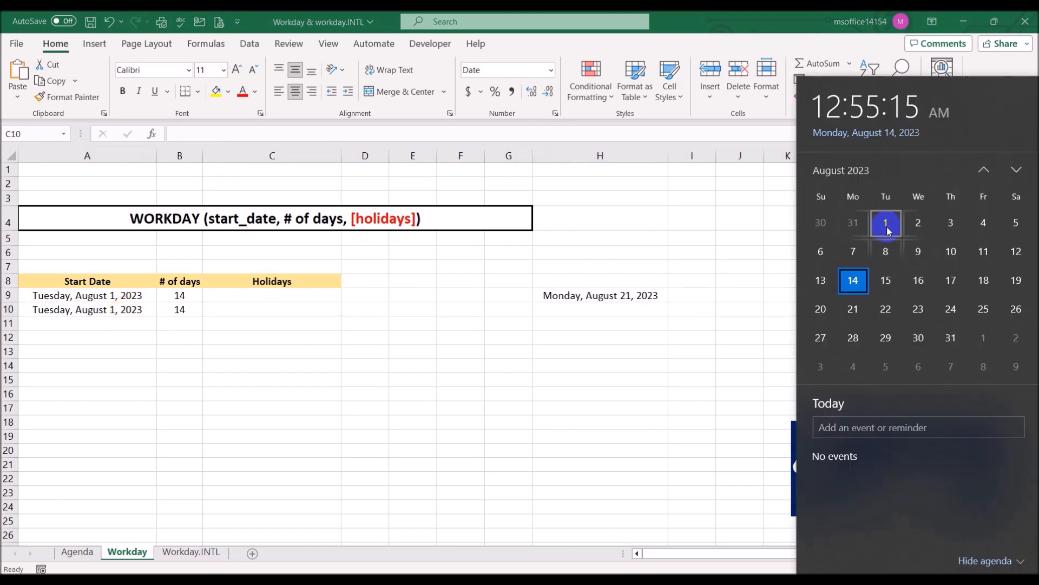
click(241, 307)
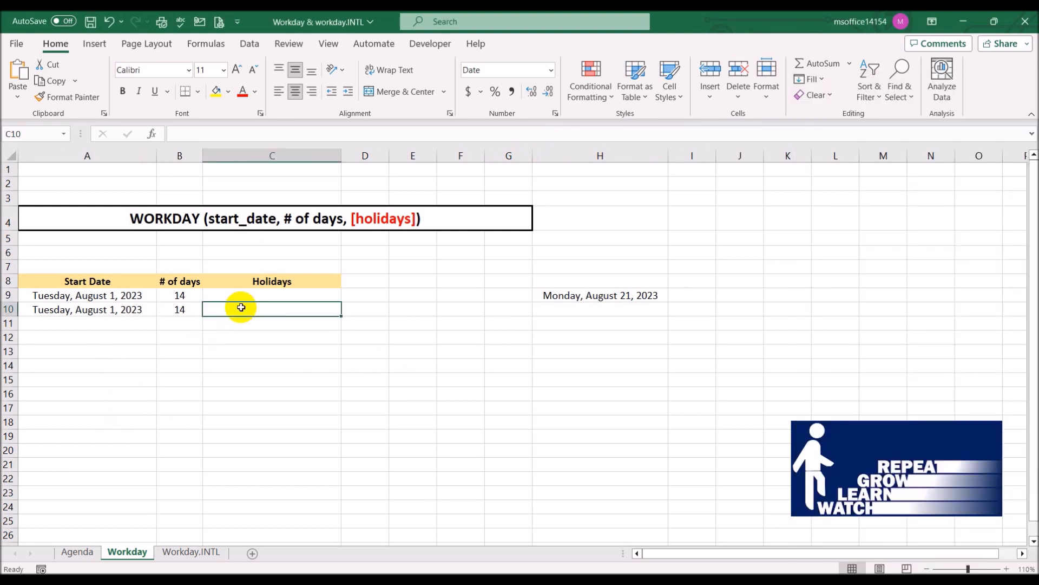
text(2/8)
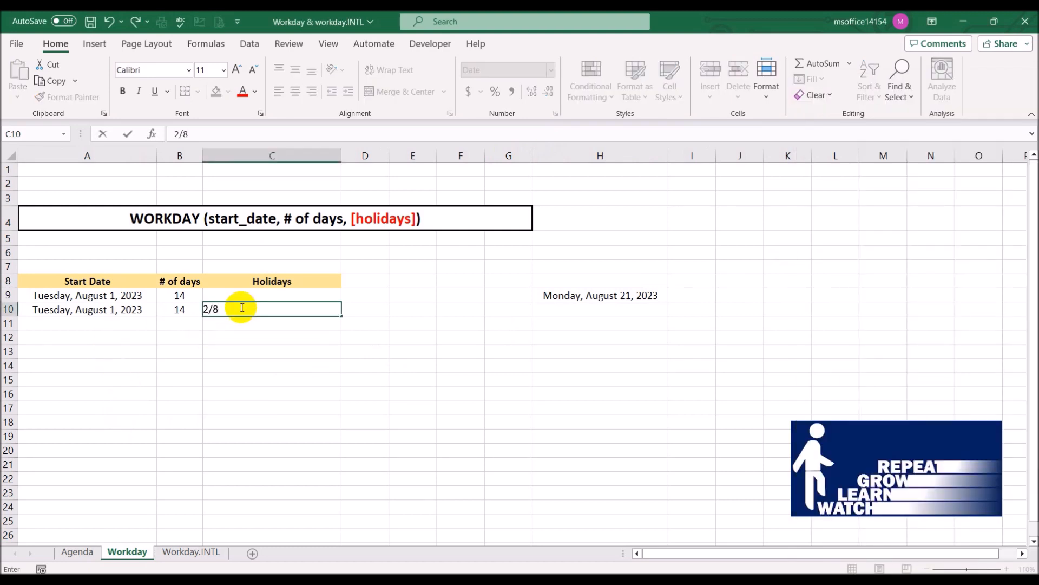
key(Return)
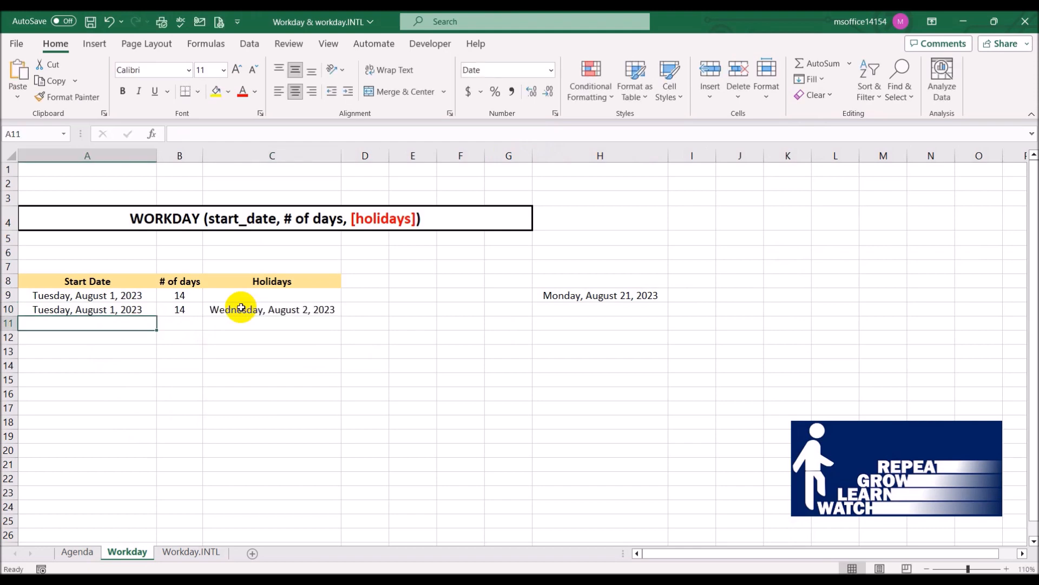
key(Tab)
key(Tab)
text(3/8)
key(Return)
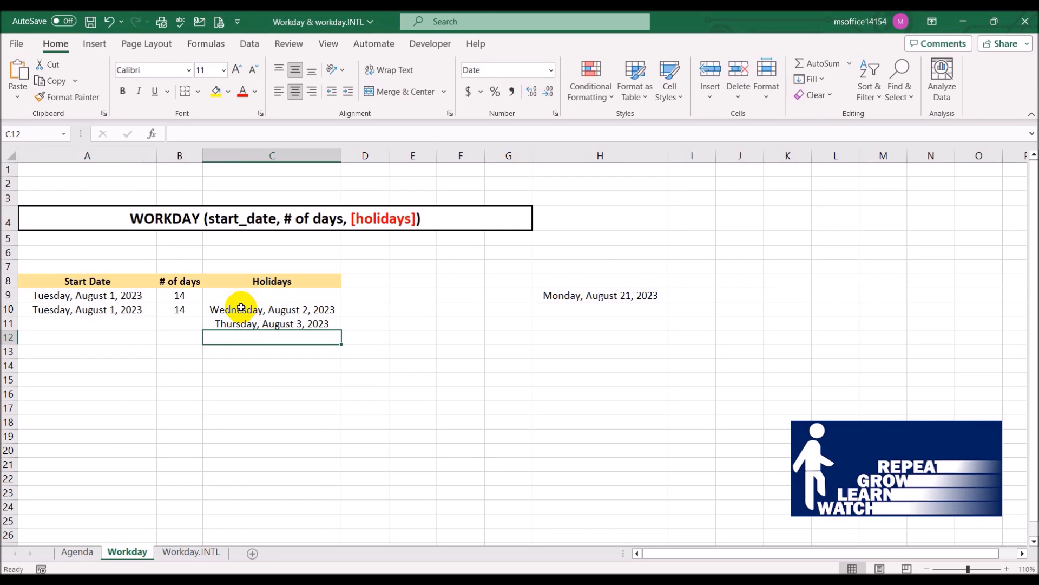
text(4/5)
key(BackSpace)
text(8)
key(Return)
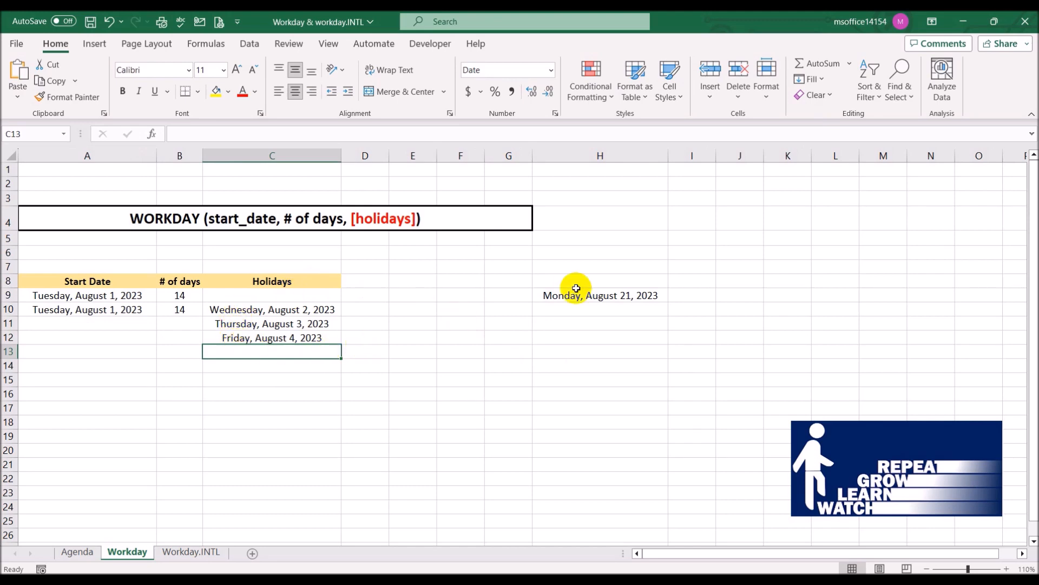
Extend the holiday list with 5/8, 6/8 and 7/8 in cells C13 to C15
text(5/8)
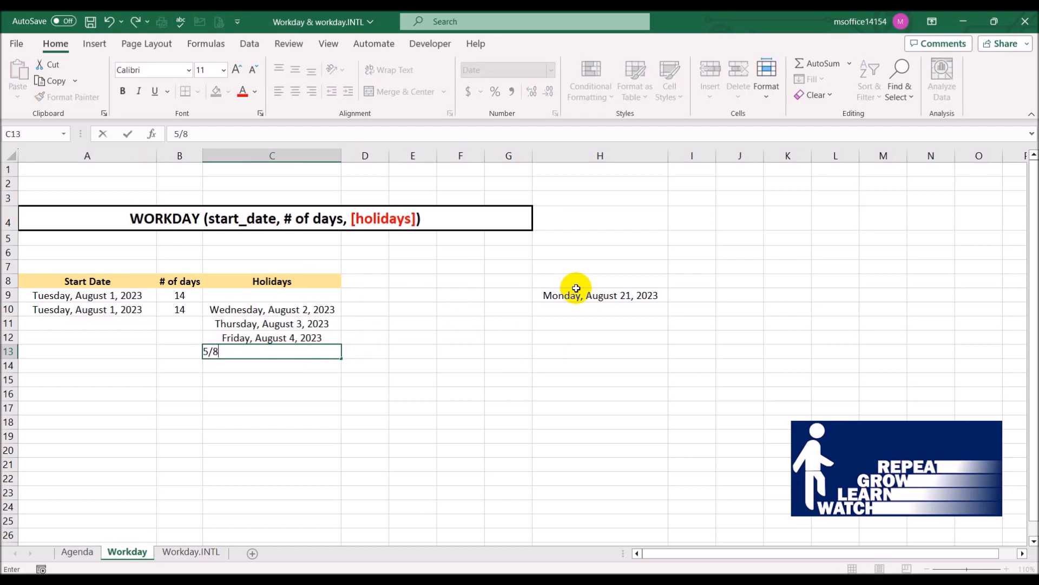
key(Return)
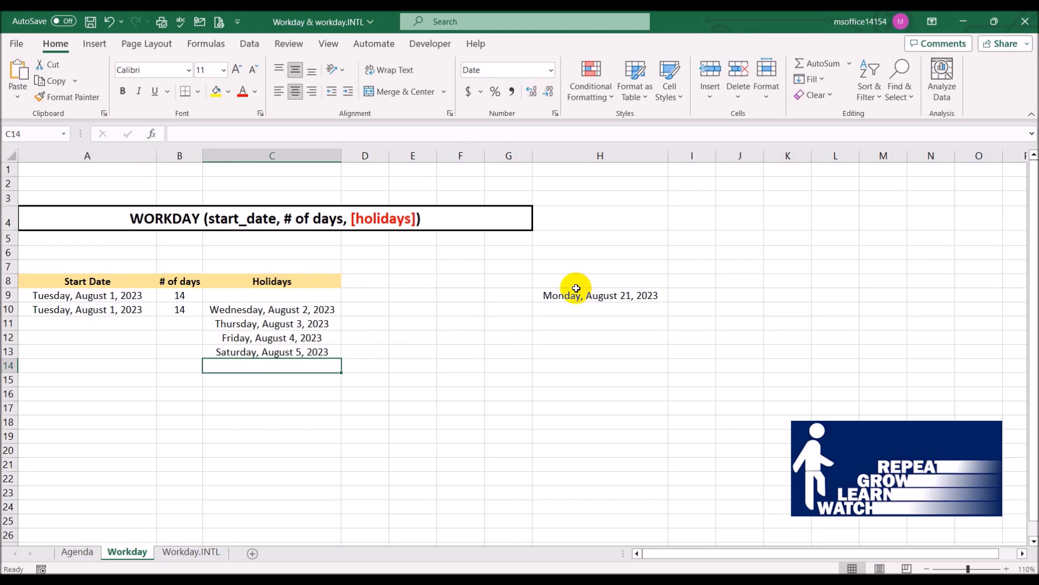
text(6/8)
key(Return)
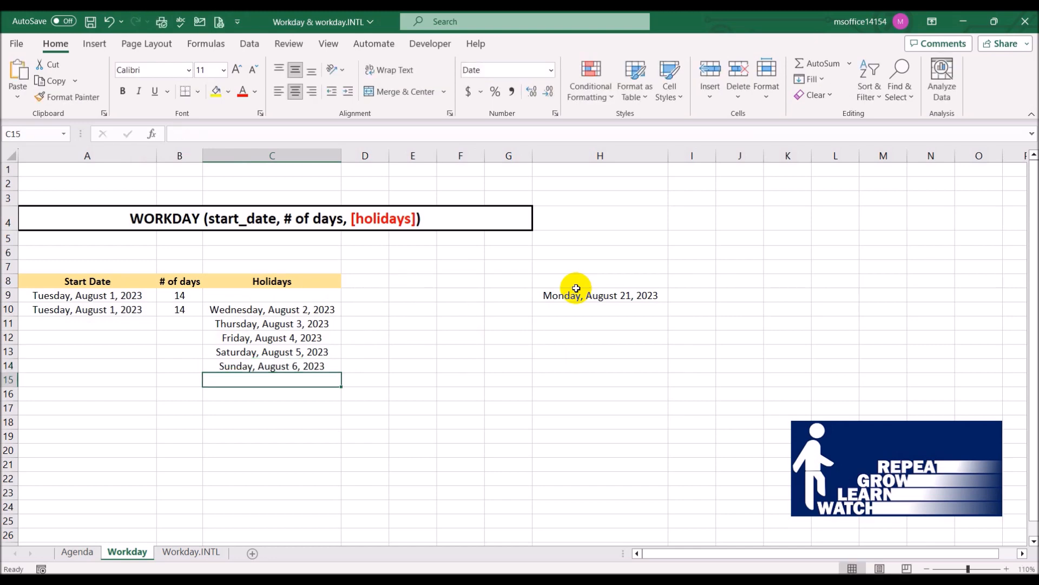
text(7/8)
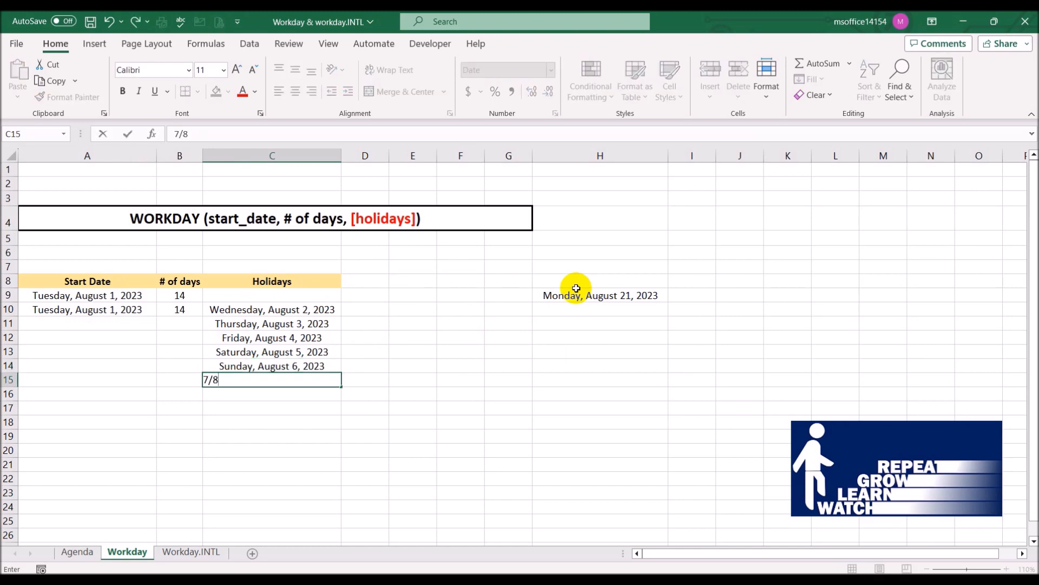
key(Return)
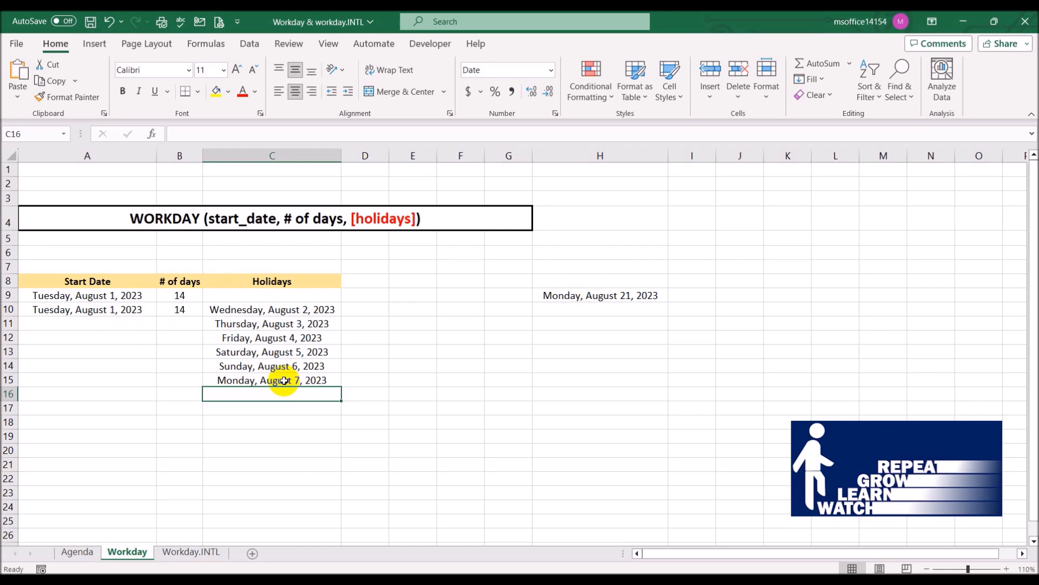
Enter =WORKDAY(A10,B10,$C$10:$C$15) in cell H10, with the holiday range as an absolute reference
click(594, 312)
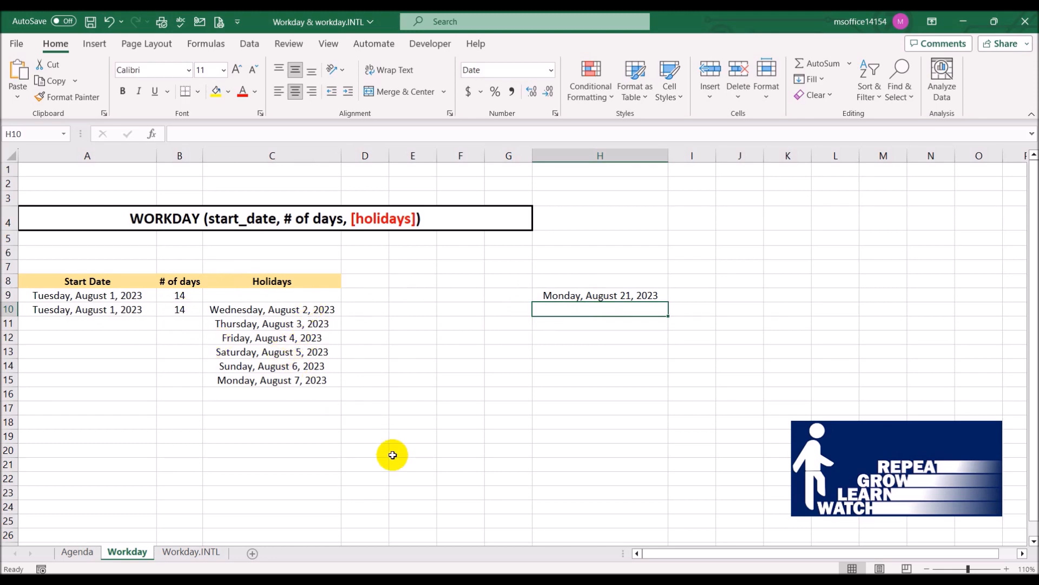
text(=work)
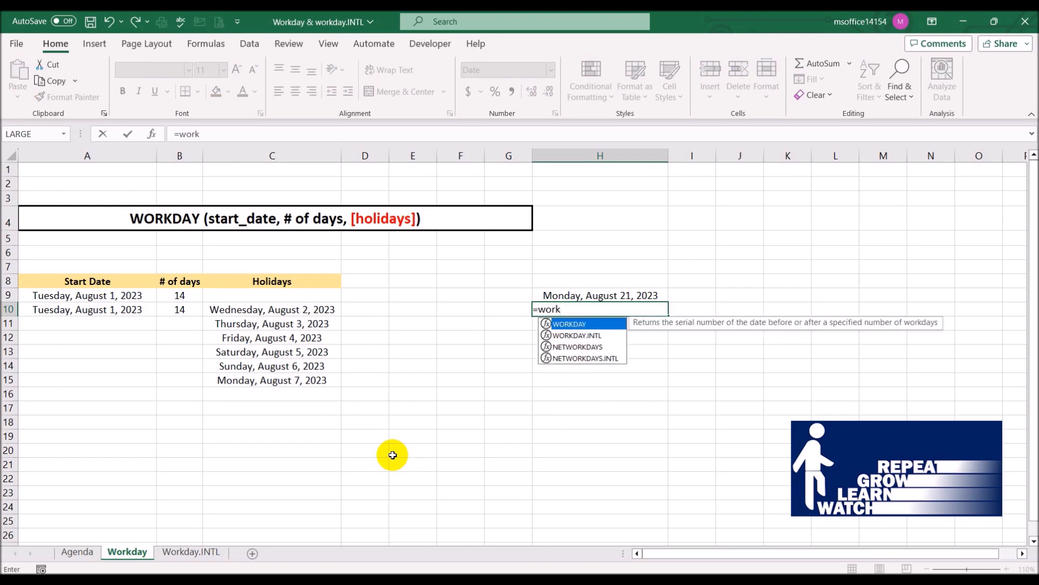
double_click(570, 325)
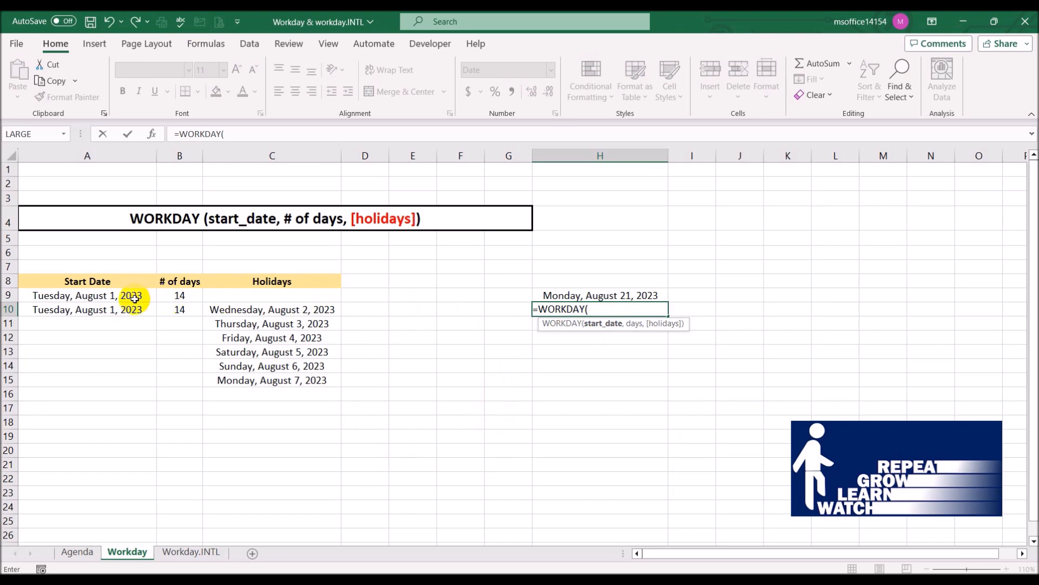
click(104, 309)
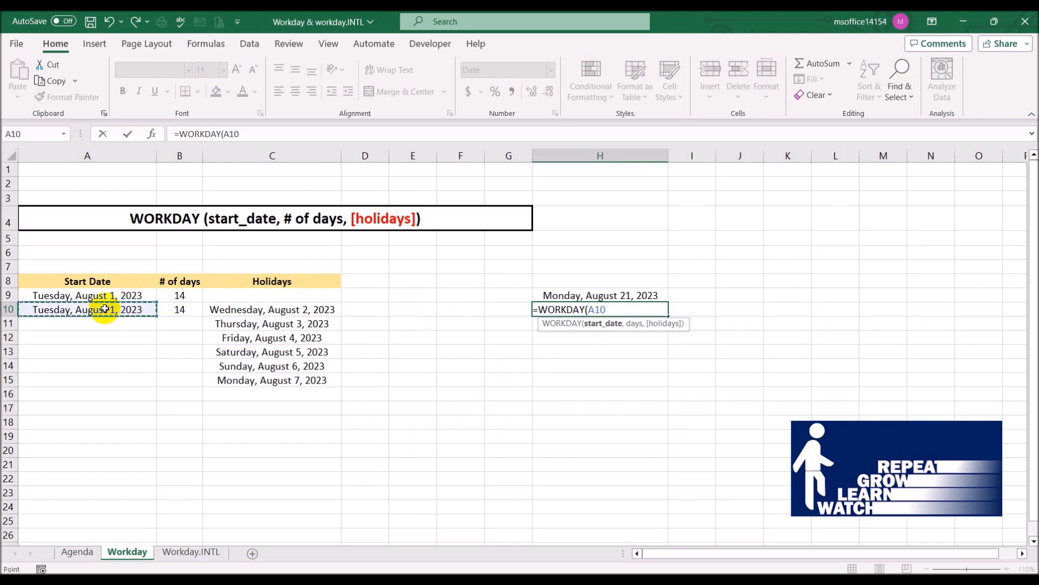
text(,)
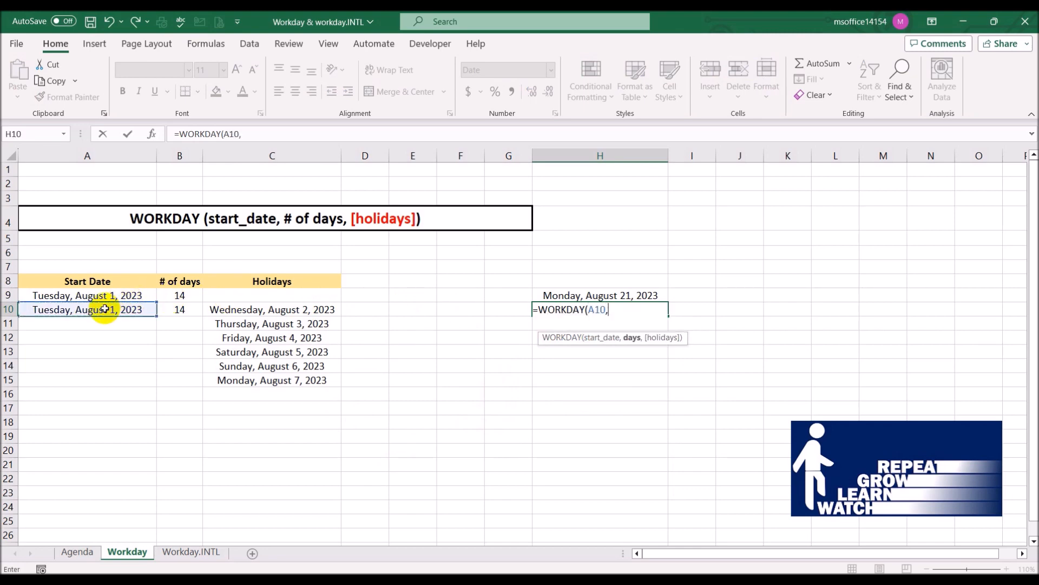
click(175, 309)
text(,)
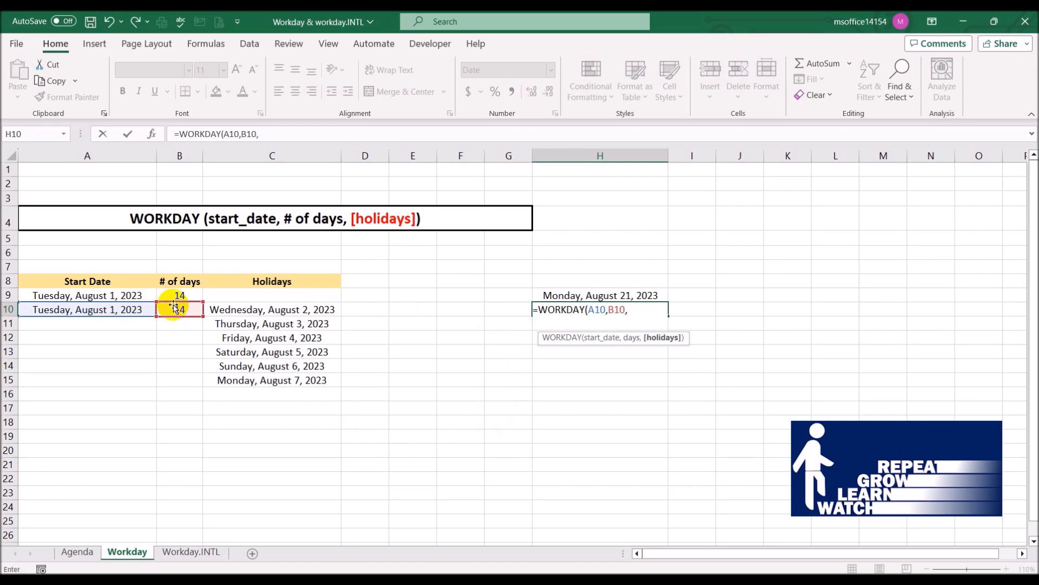
drag(273, 309, 266, 379)
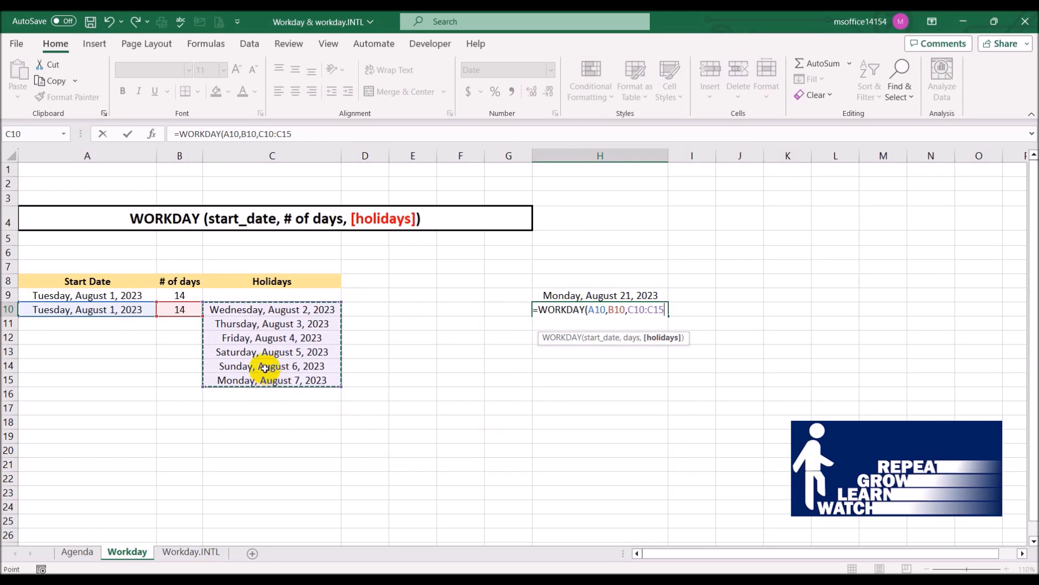
key(F4)
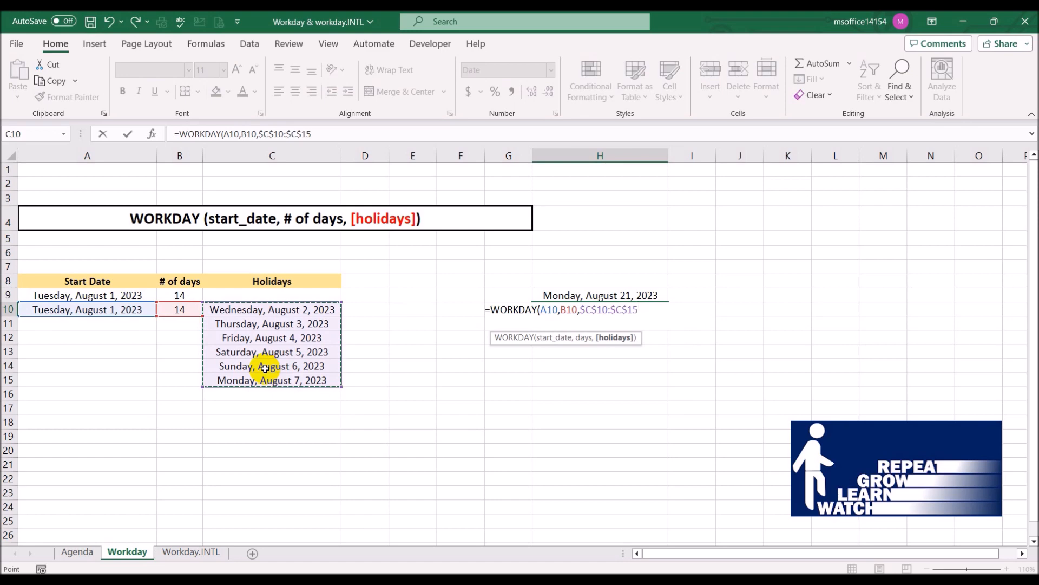
text())
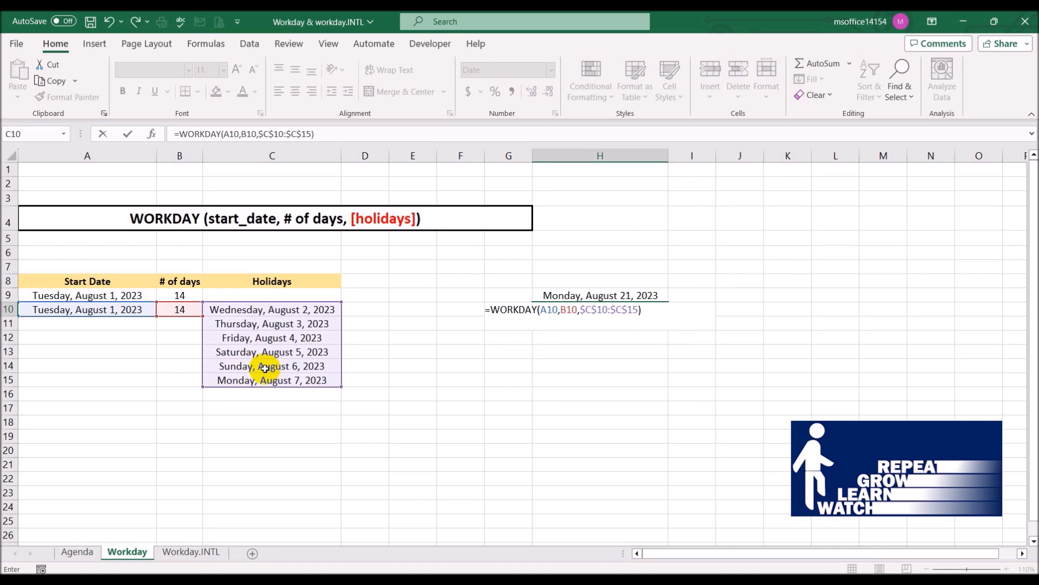
key(Return)
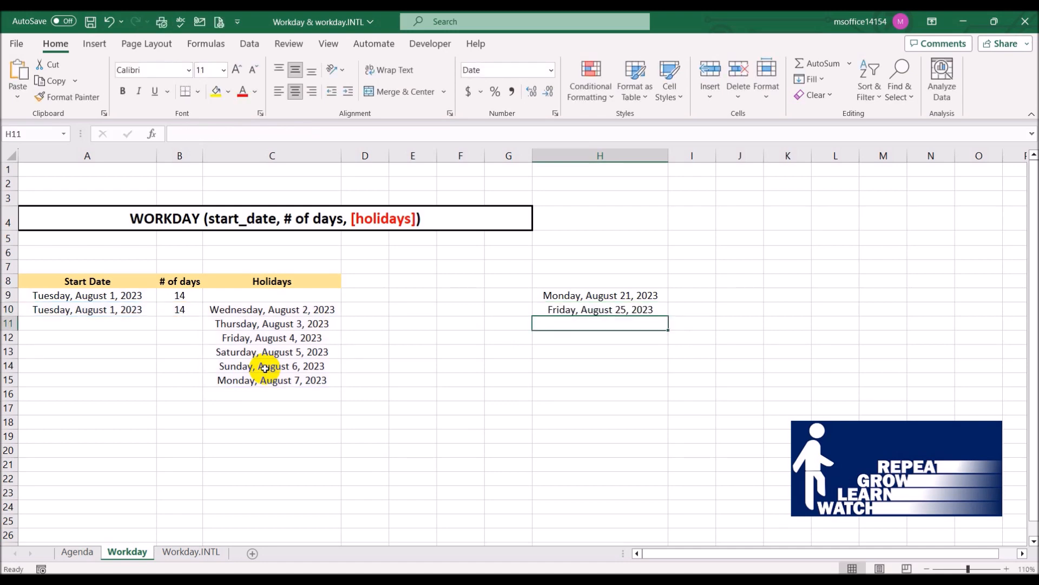
Check the end date in H10 against the holiday list in C10:C15 and the August 2023 system calendar
drag(271, 311, 278, 378)
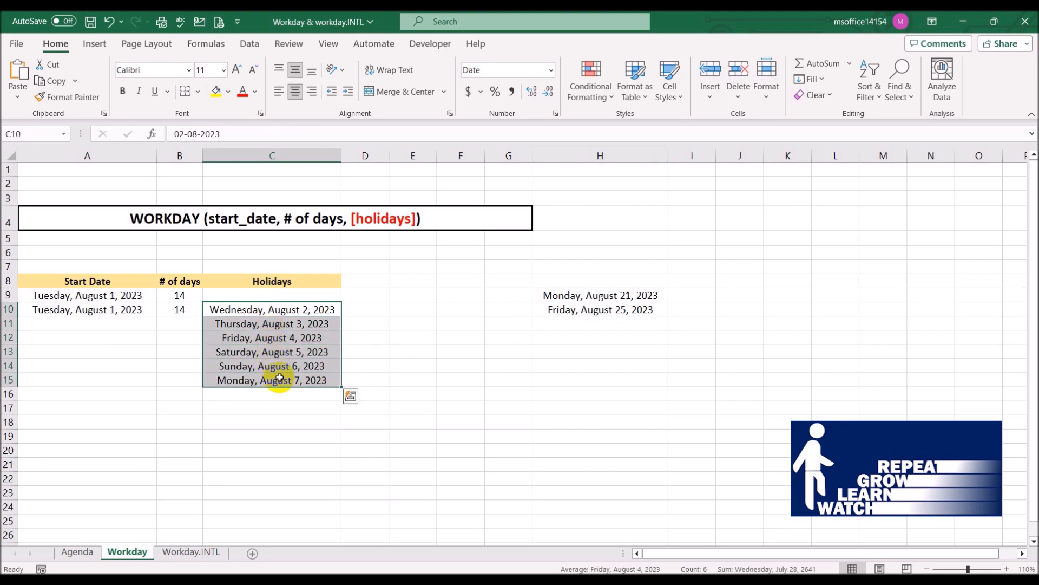
click(476, 378)
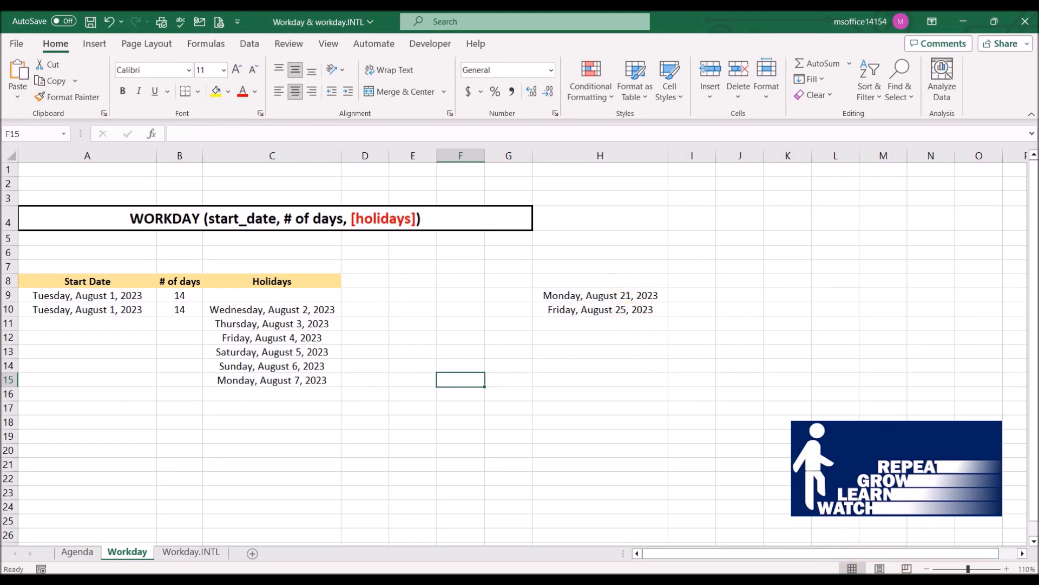
click(988, 580)
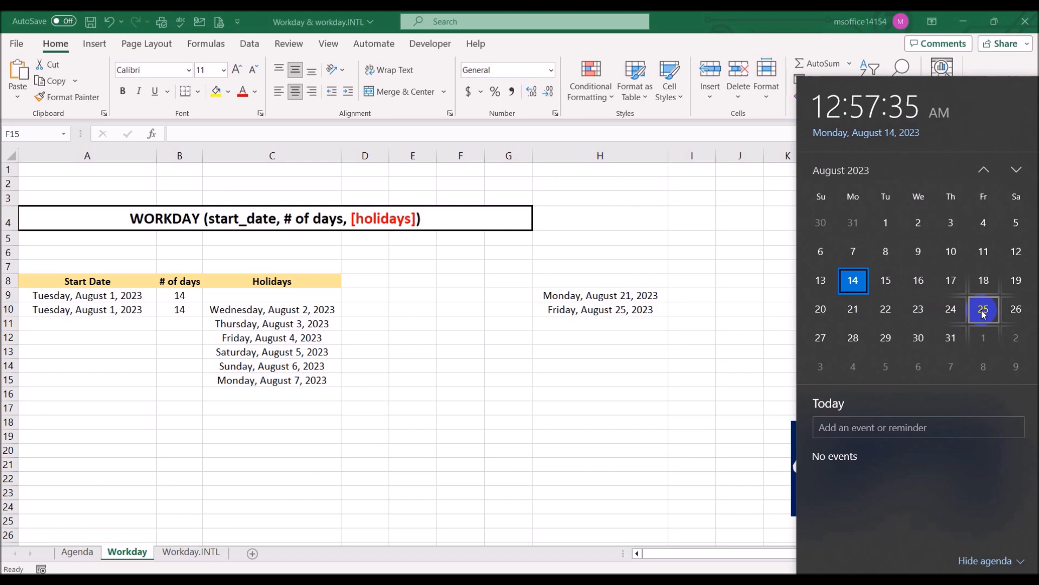
click(566, 392)
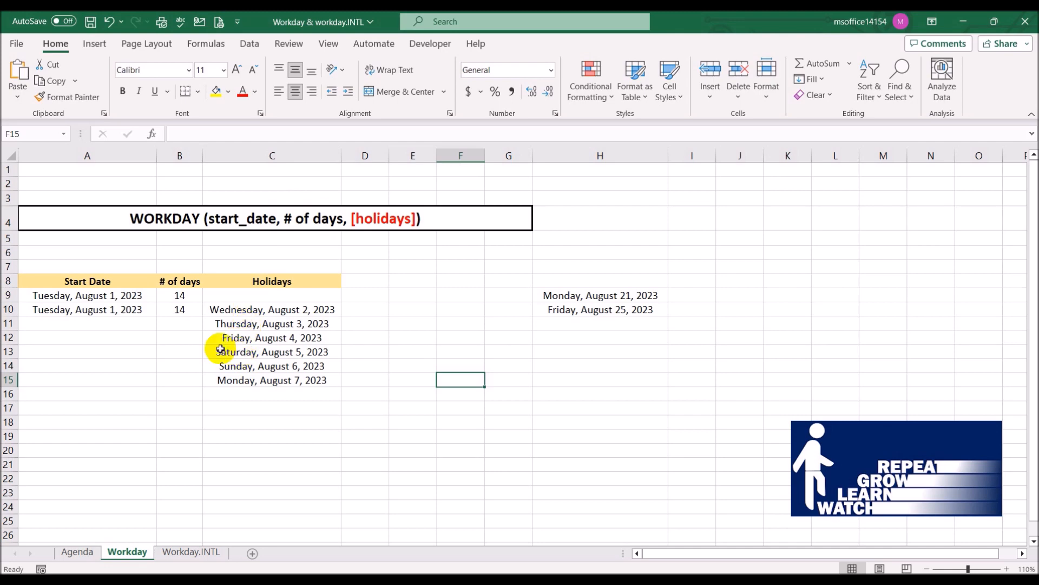
Fill a third example row with start date 8/1 in A11 and -14 days in B11
click(111, 325)
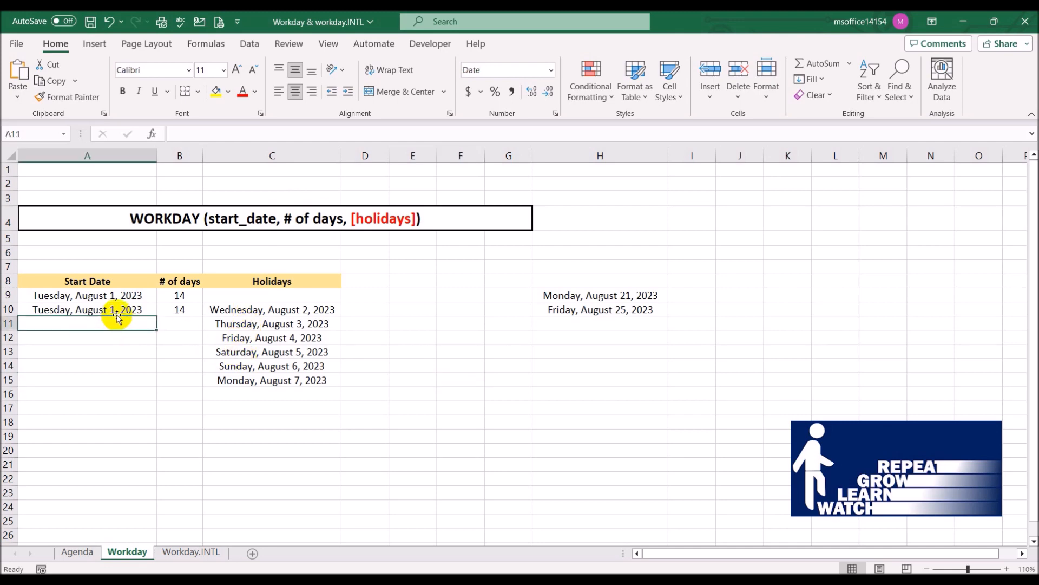
text(8/1)
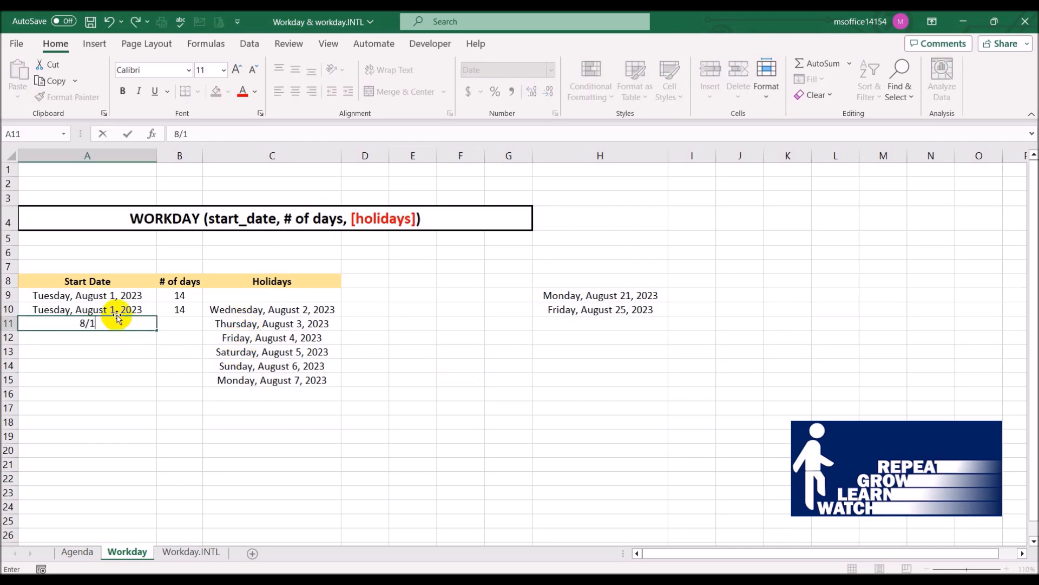
key(Tab)
text(=)
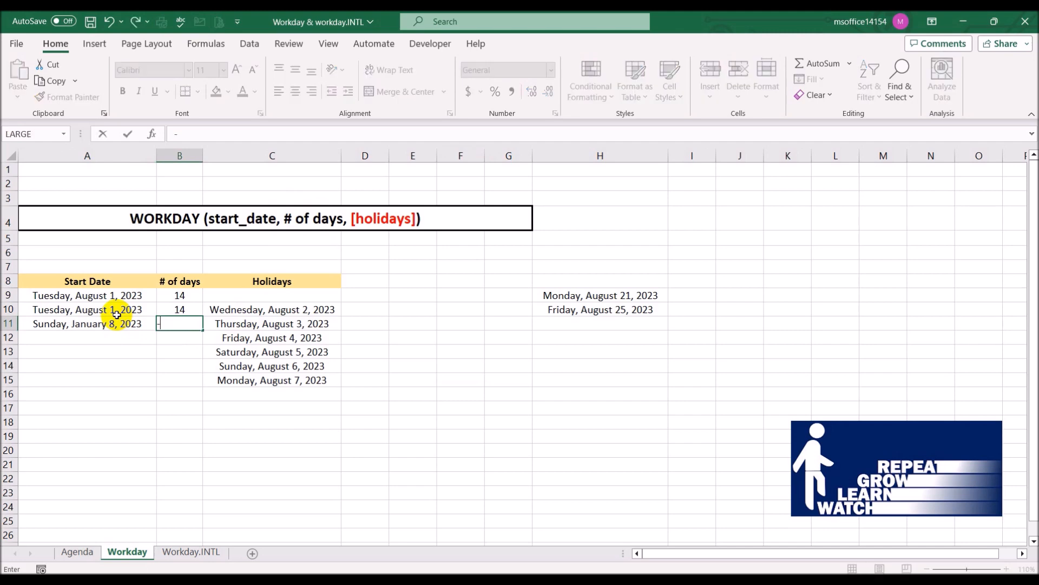
text(14)
key(Tab)
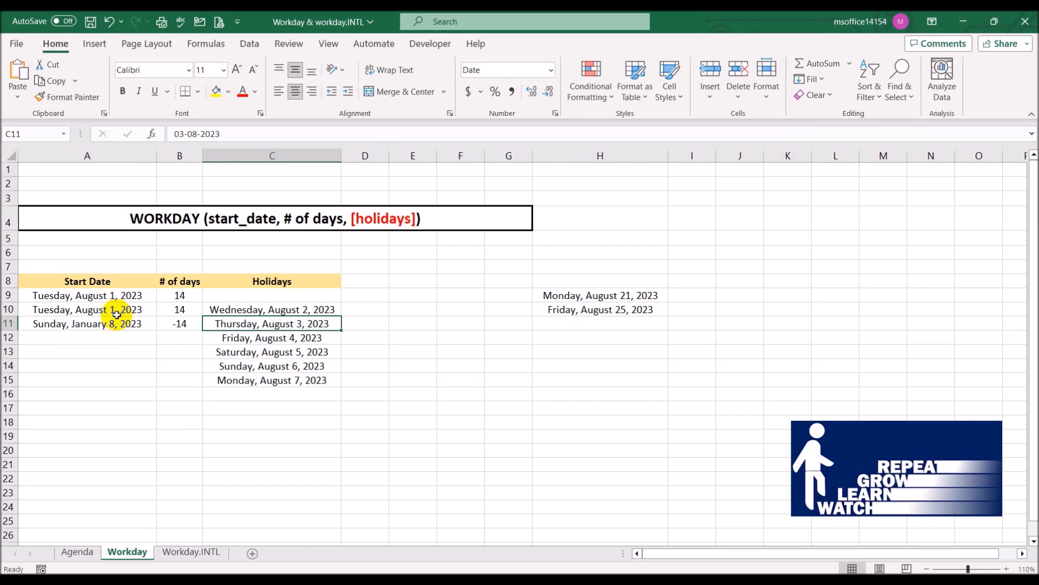
key(Right)
key(Right)
key(Right)
key(Right)
key(Right)
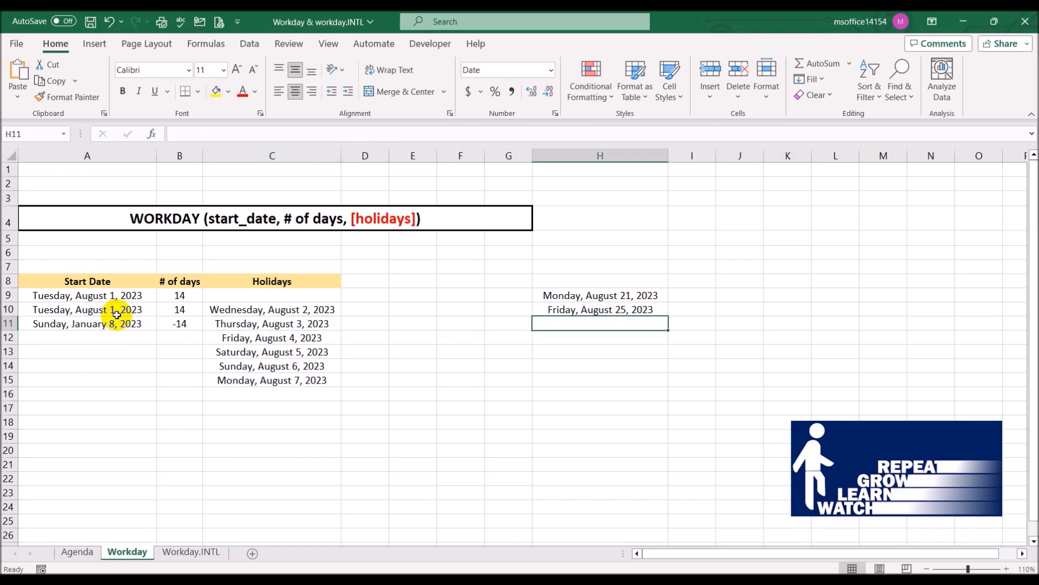
text(=work)
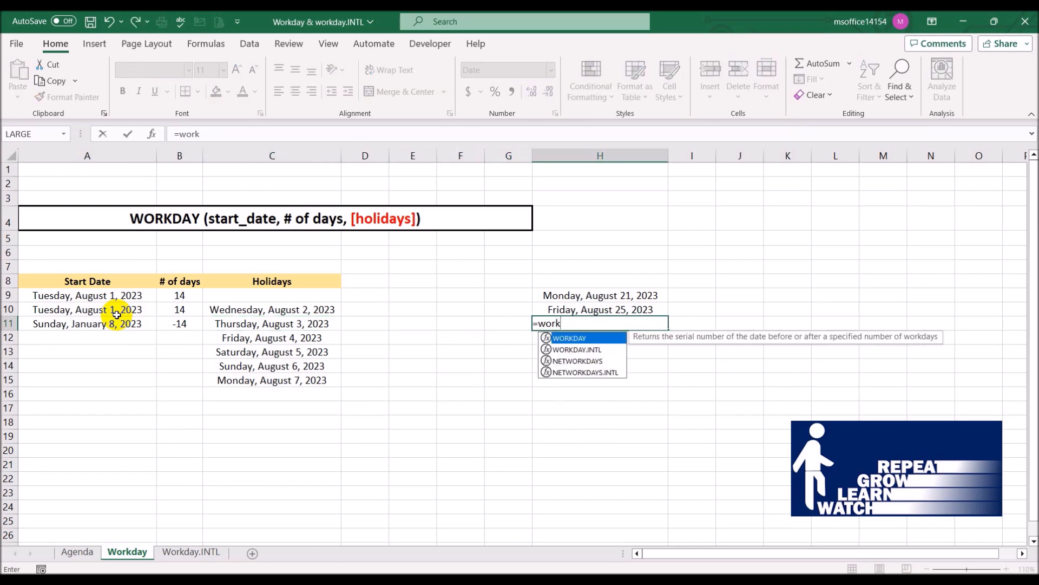
double_click(591, 341)
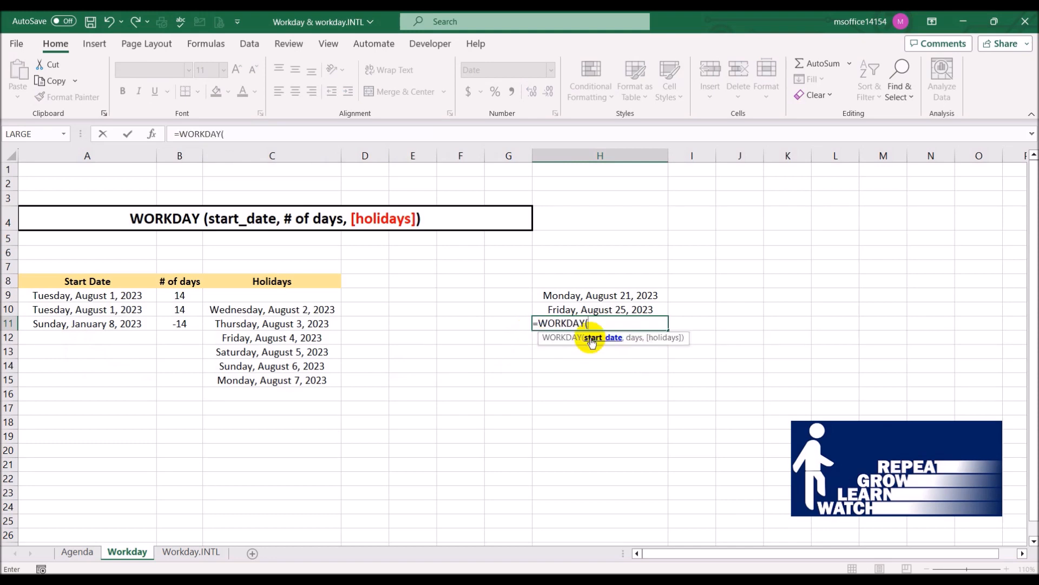
click(102, 327)
key(Escape)
Correct the start date in cell A11 to 1-8
click(102, 327)
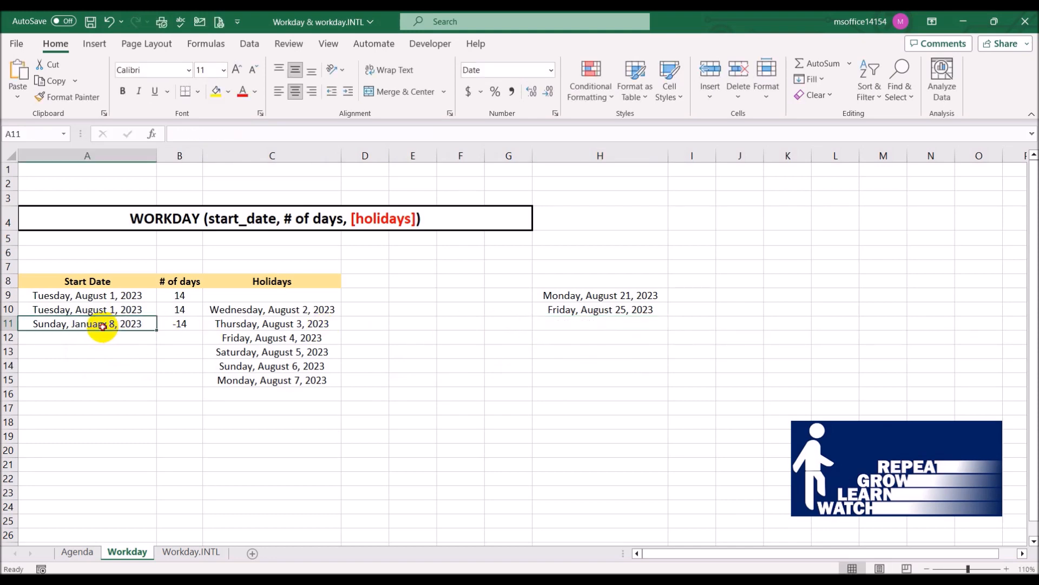
text(1-8)
key(Return)
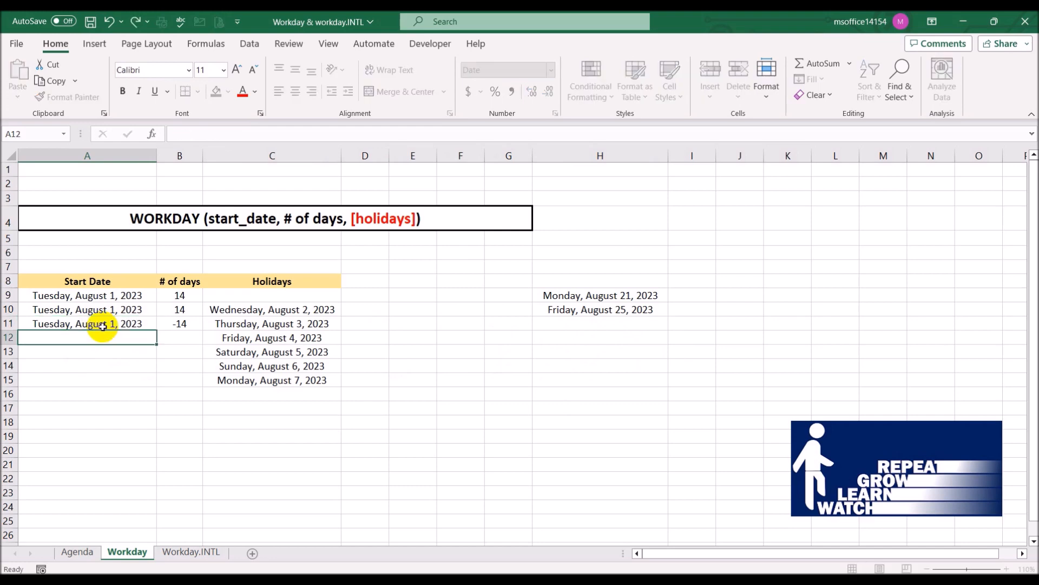
Enter =WORKDAY(A11,B11) in cell H11, leaving out the holidays argument
click(621, 325)
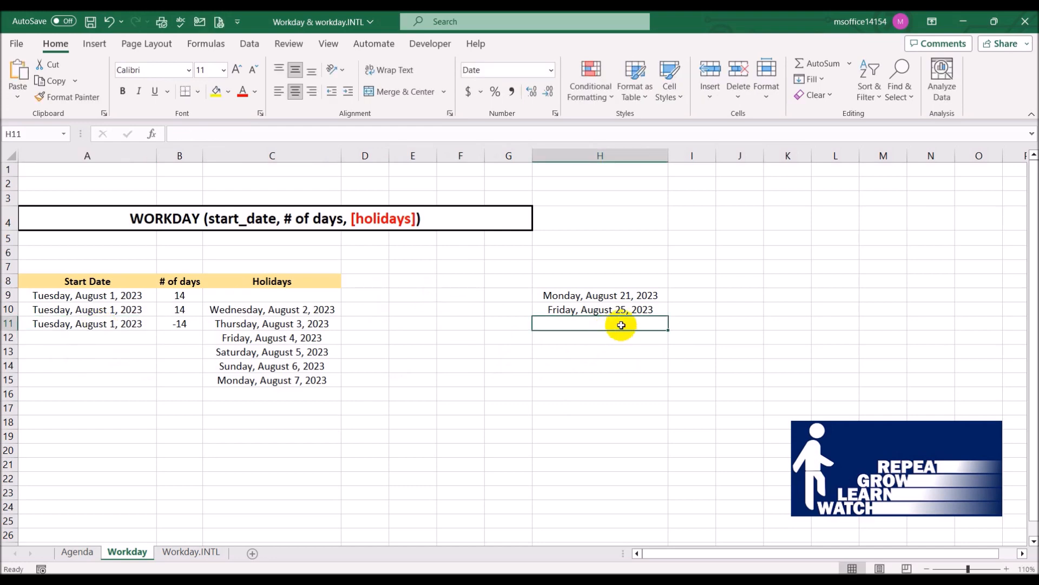
text(=work)
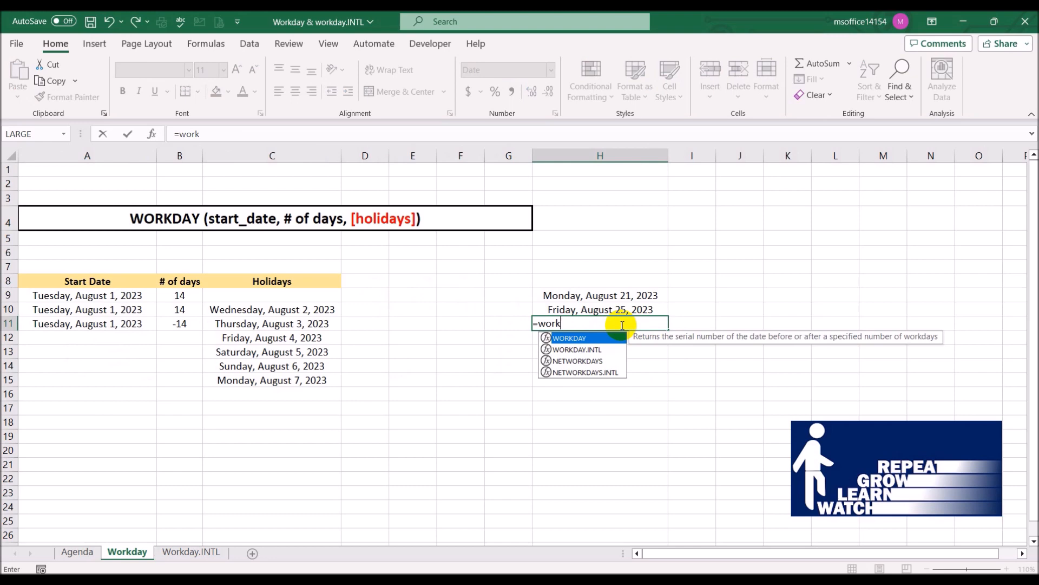
double_click(610, 340)
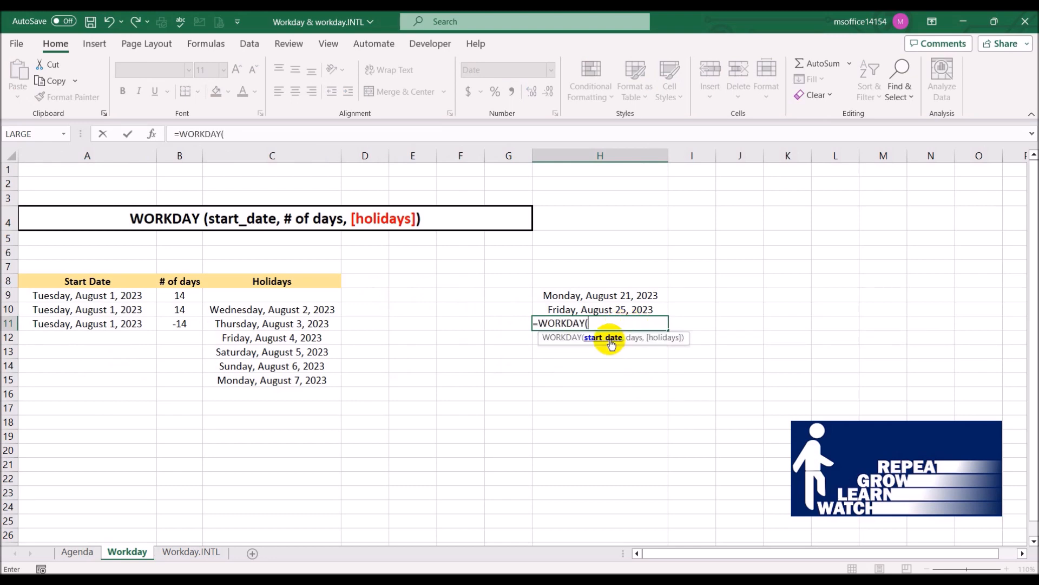
click(81, 325)
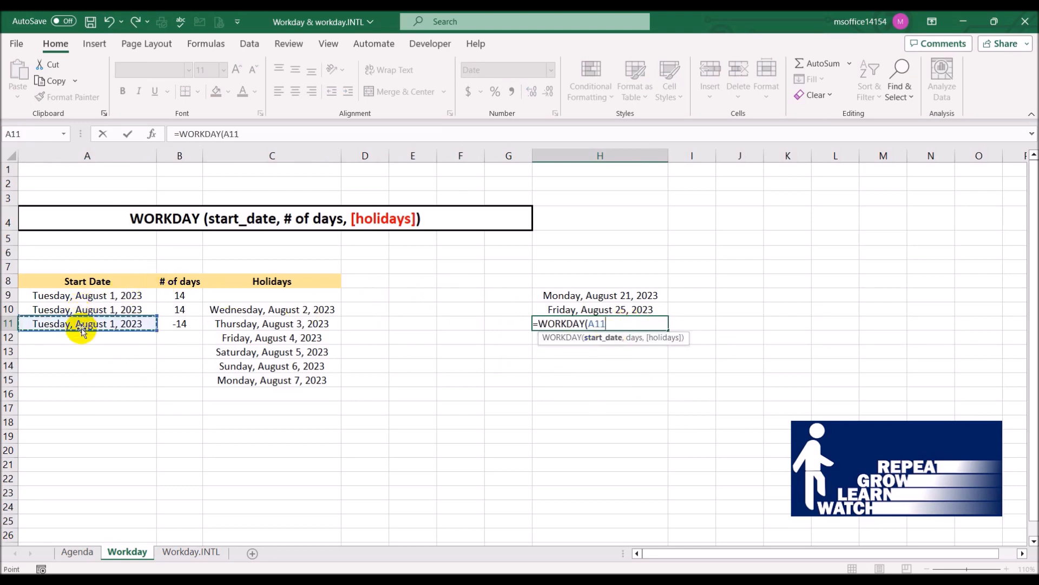
text(,)
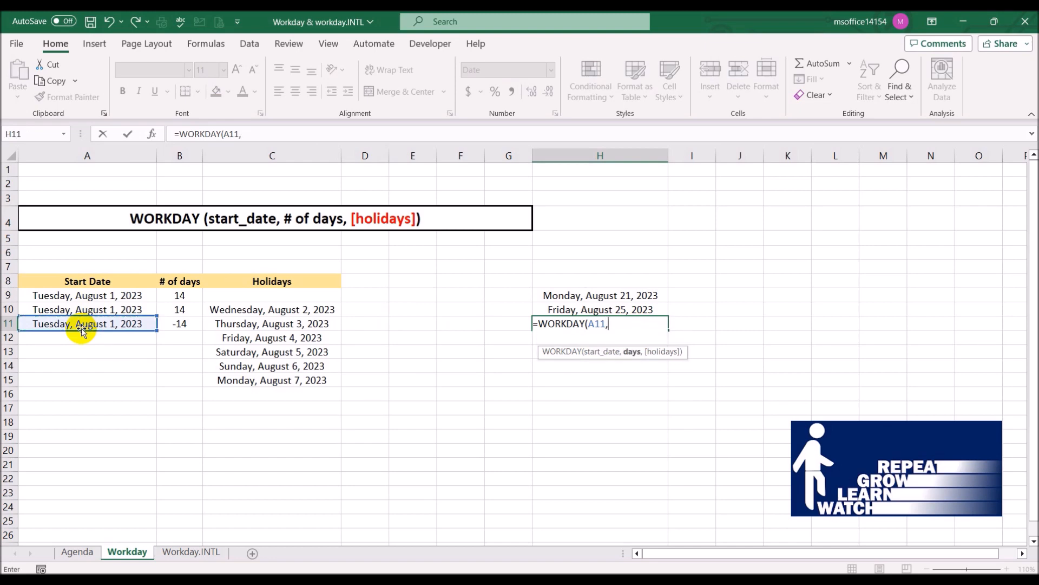
click(177, 323)
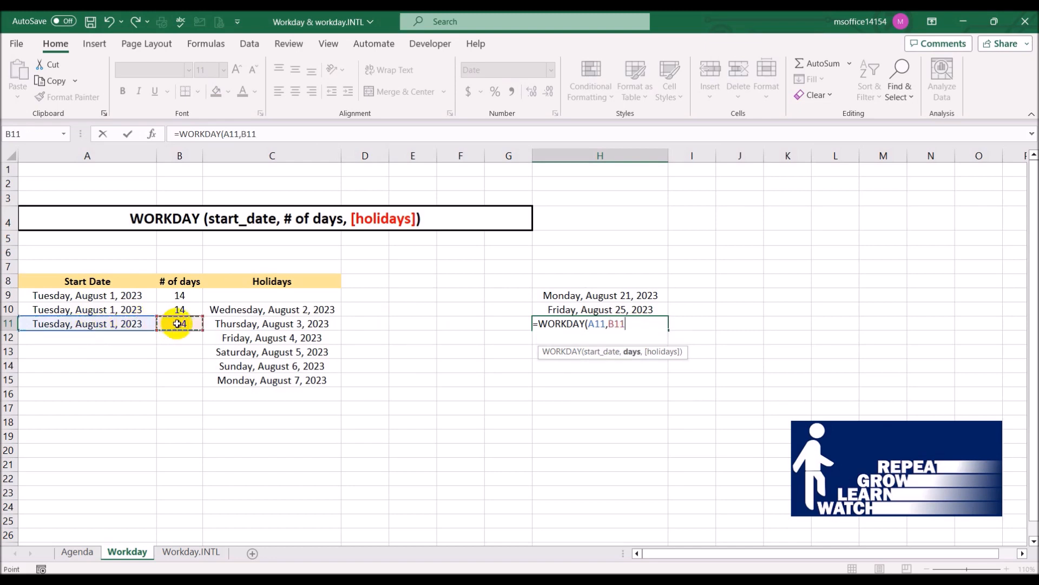
text())
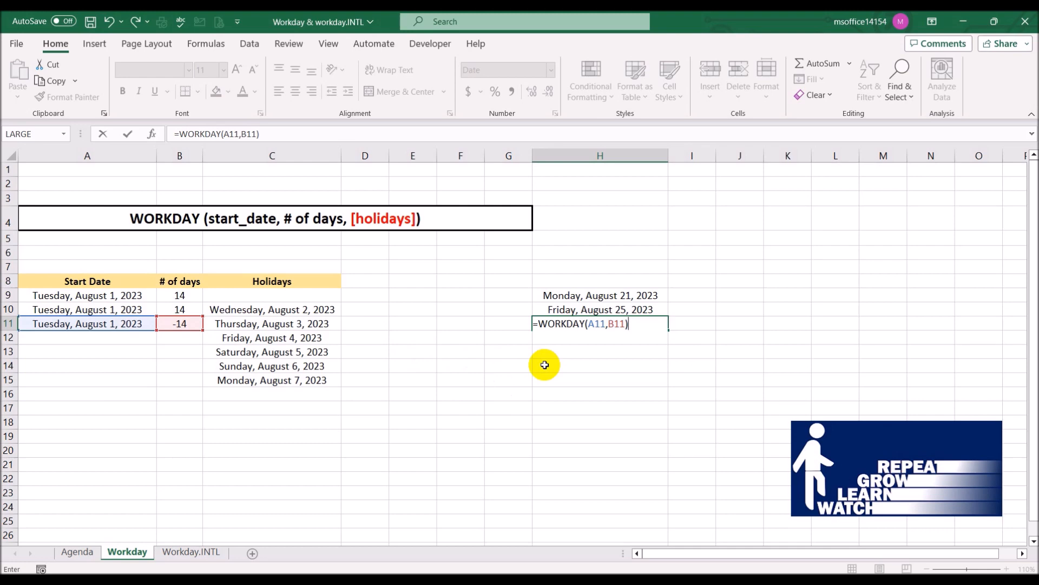
key(Return)
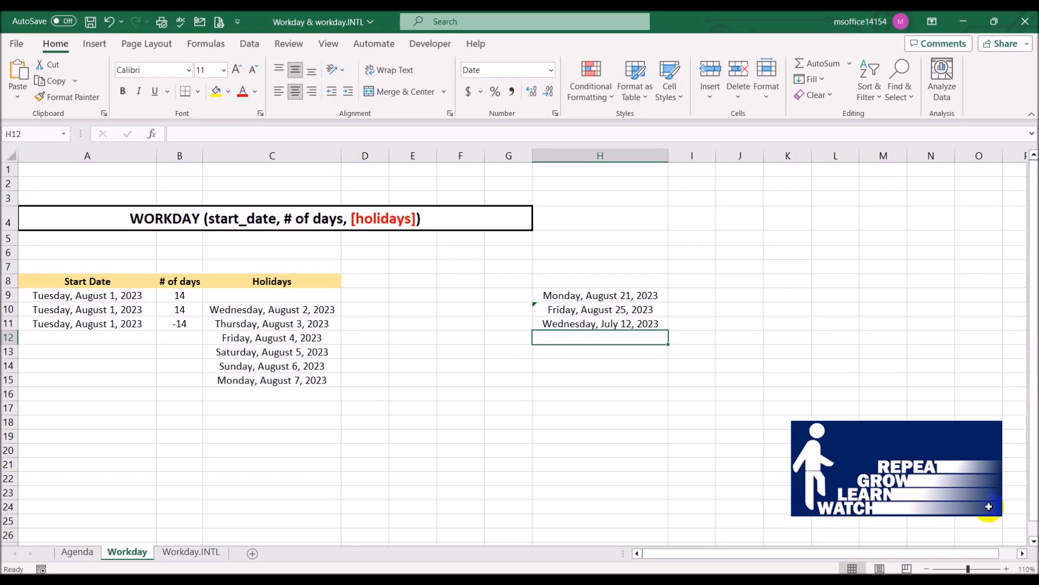
Check the end date in H11 by counting the workdays back from August 1 in the July 2023 system calendar
click(982, 569)
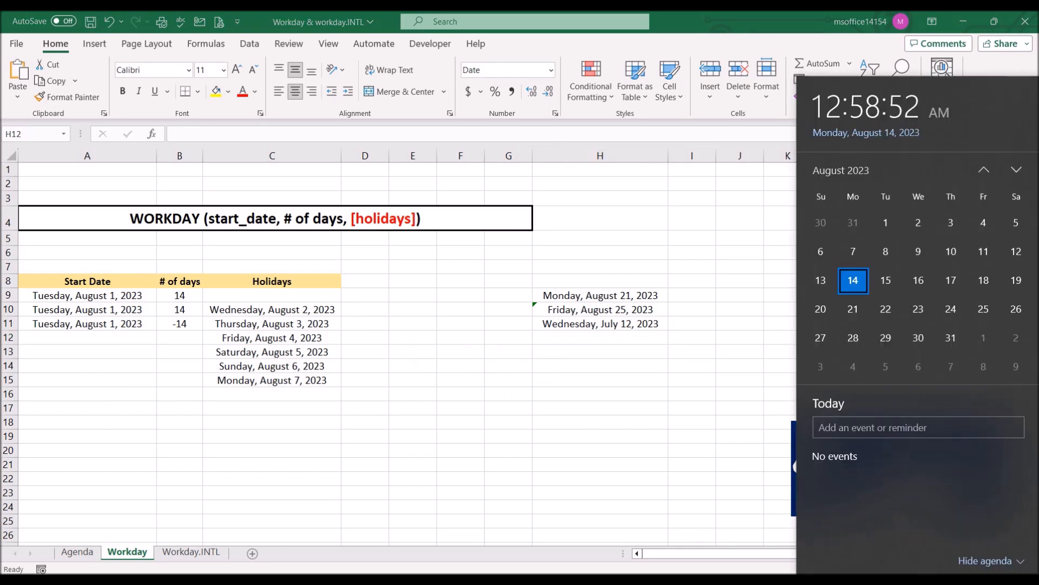
click(986, 171)
click(922, 365)
click(942, 287)
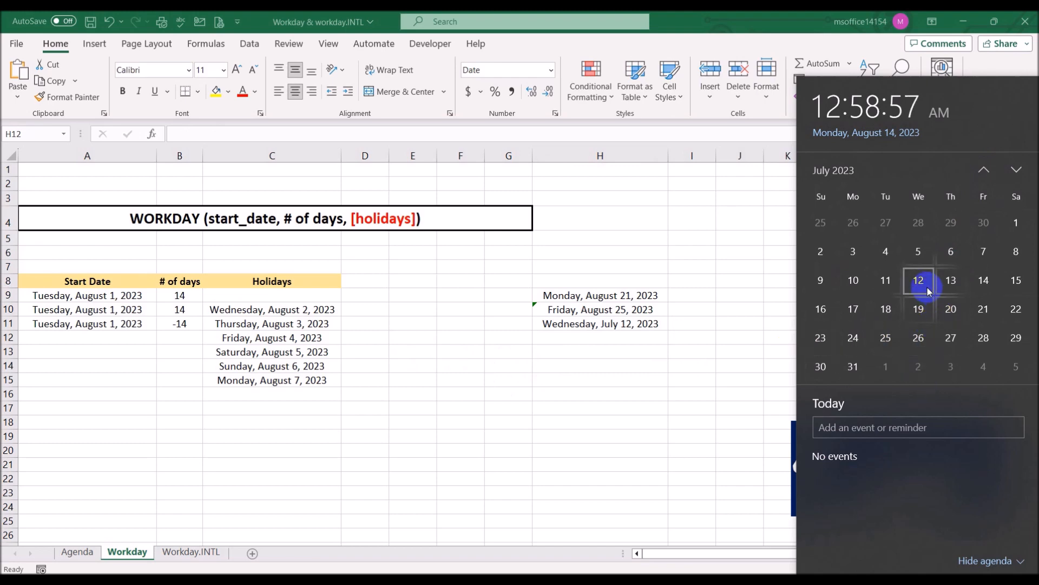
click(867, 315)
click(886, 310)
click(919, 310)
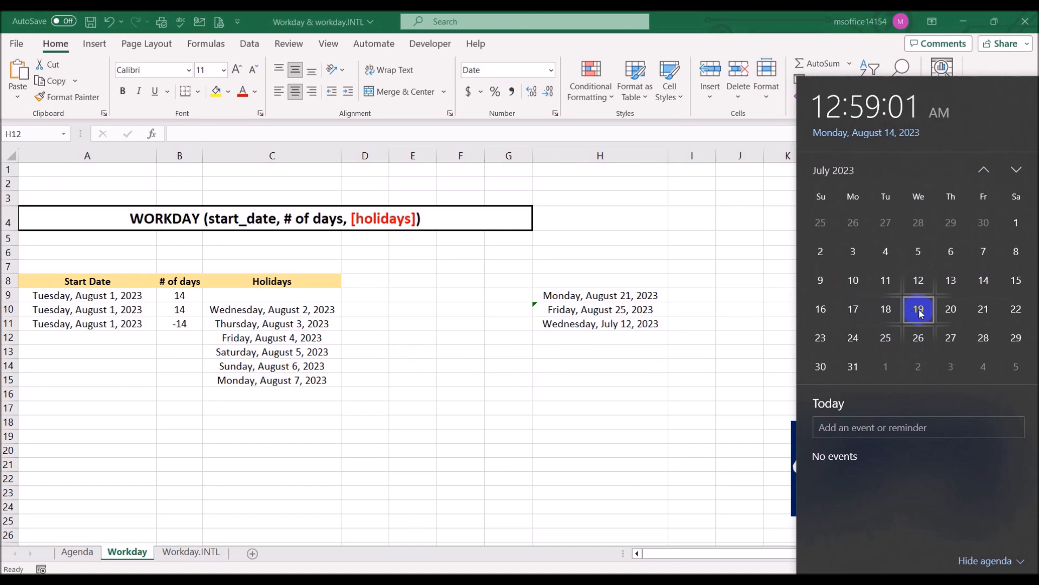
click(950, 313)
click(981, 311)
click(848, 348)
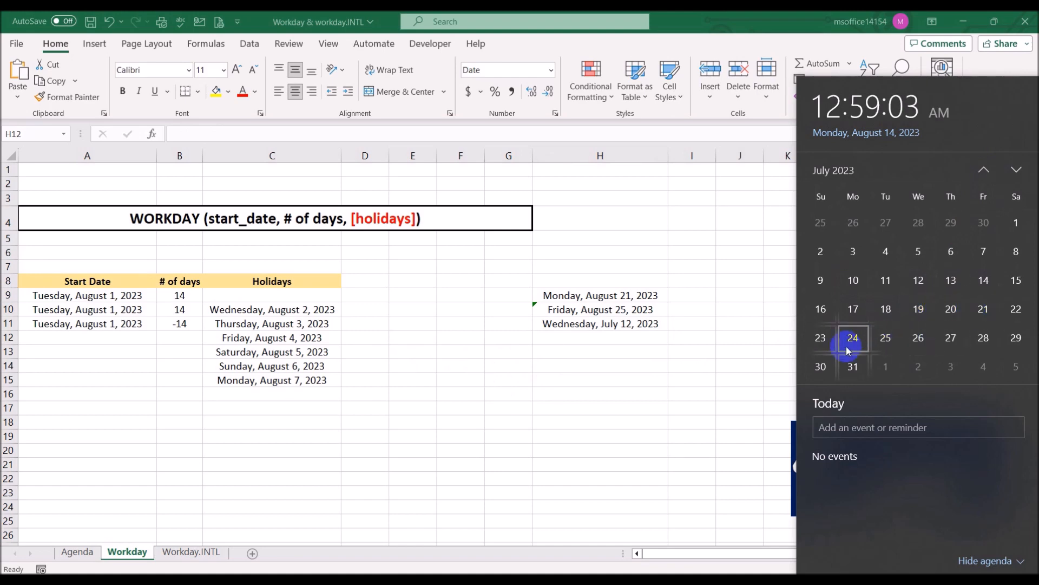
click(886, 344)
click(925, 344)
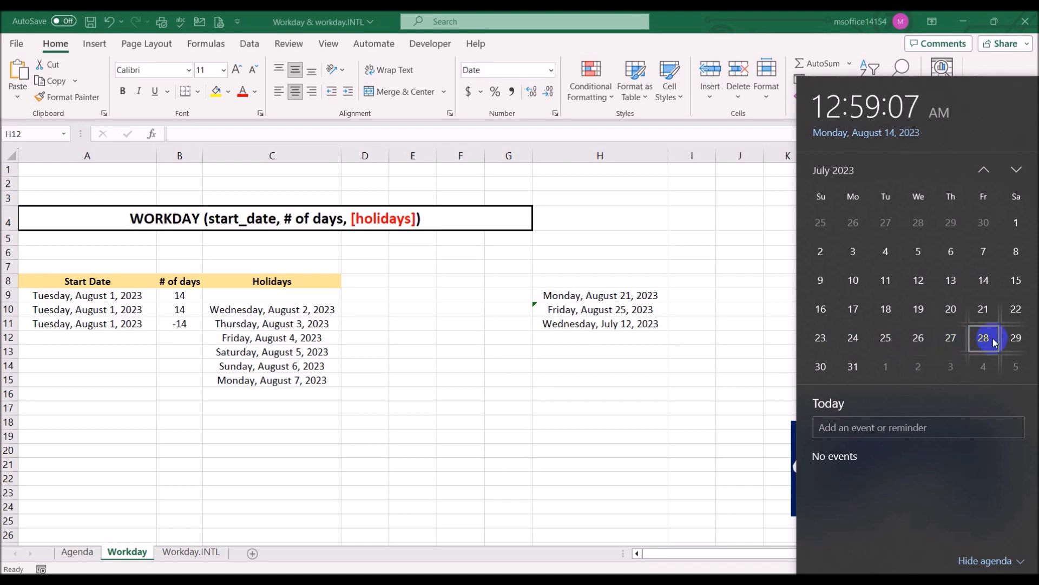
click(888, 365)
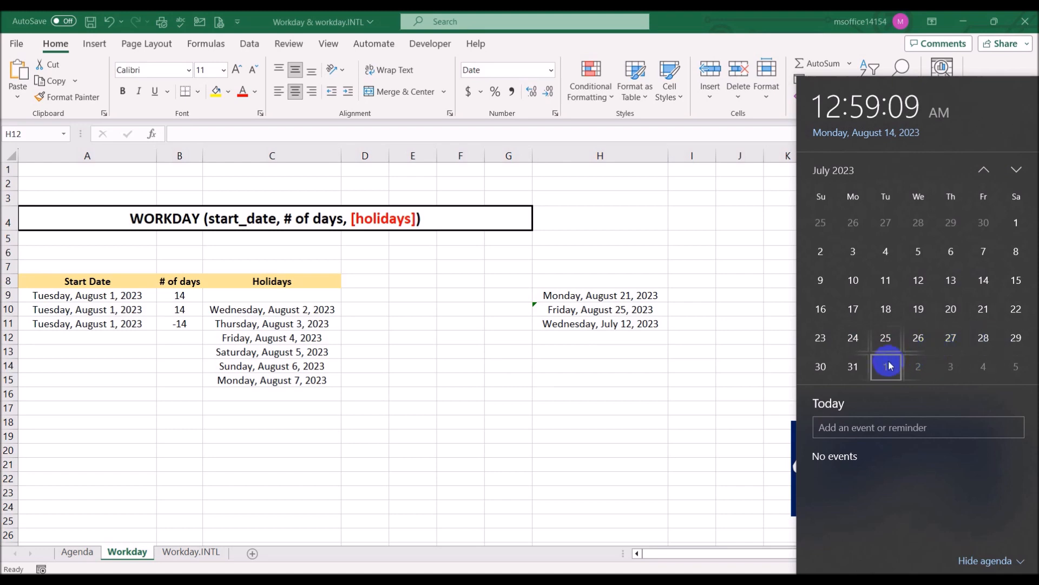
click(854, 369)
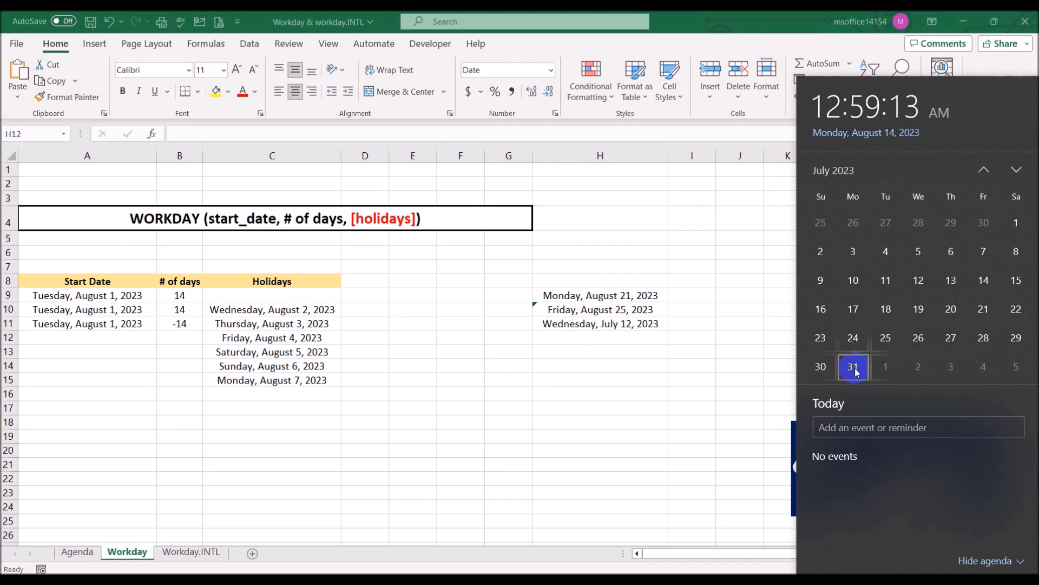
click(854, 368)
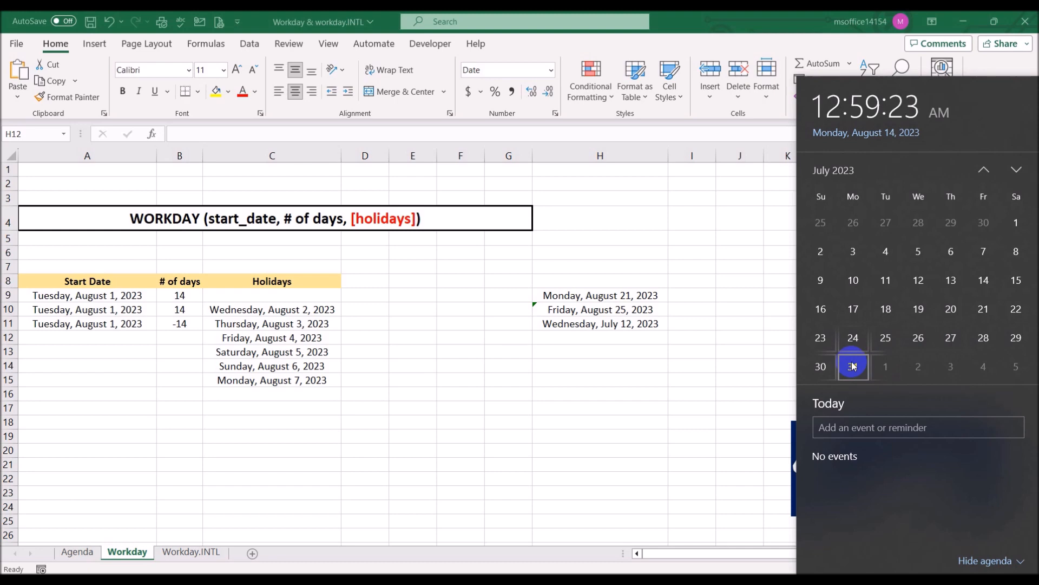
click(658, 388)
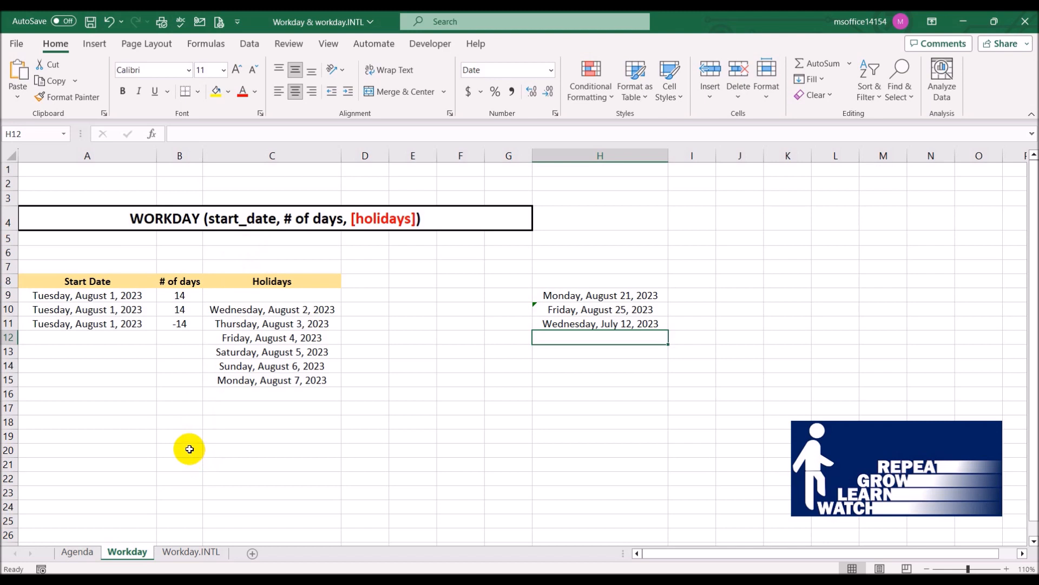
On the Workday.INTL sheet, enter the start date 1/8 in A9 and 14 days in B9
click(214, 554)
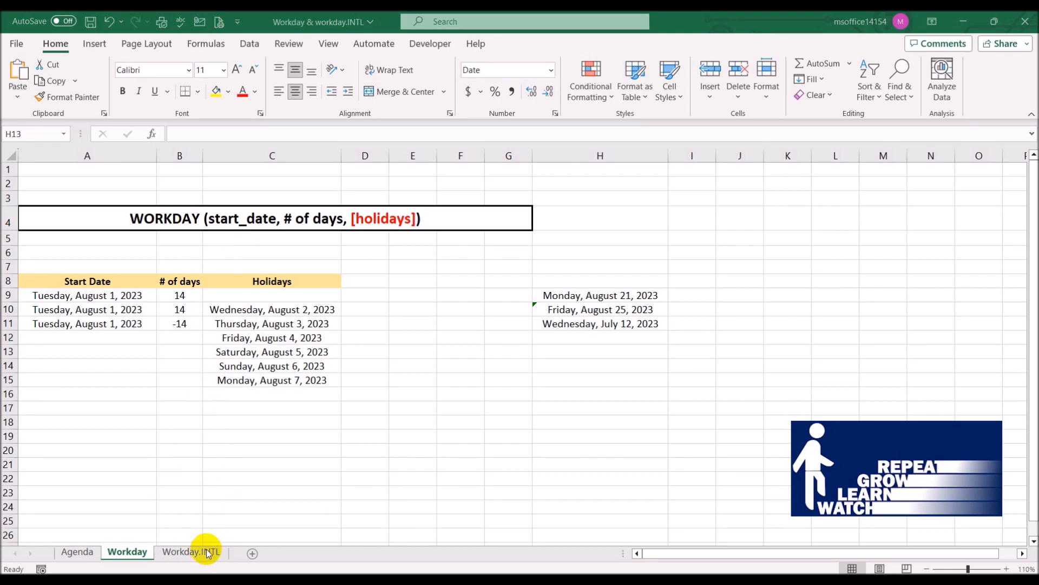
click(206, 551)
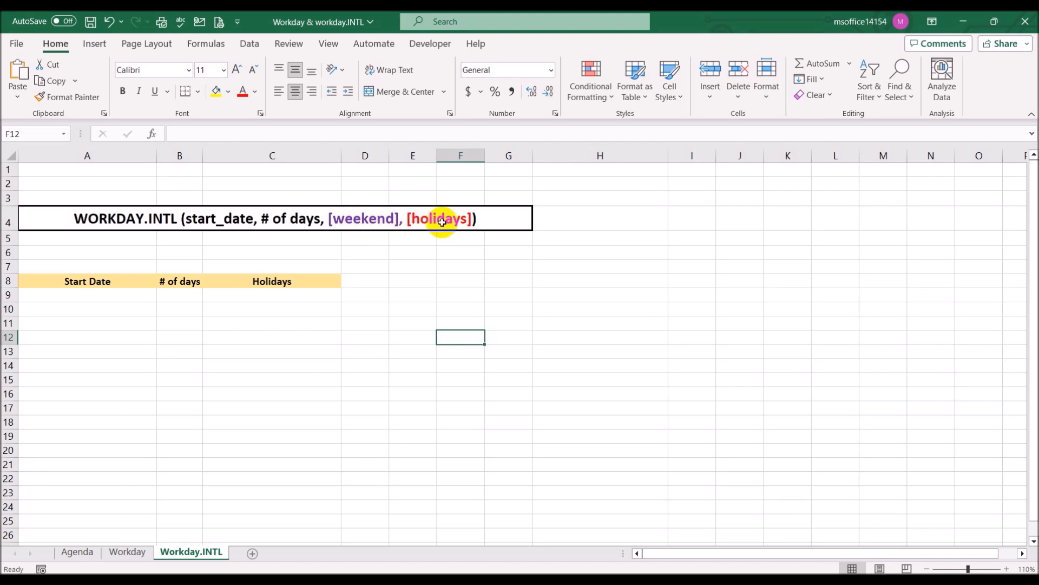
click(87, 295)
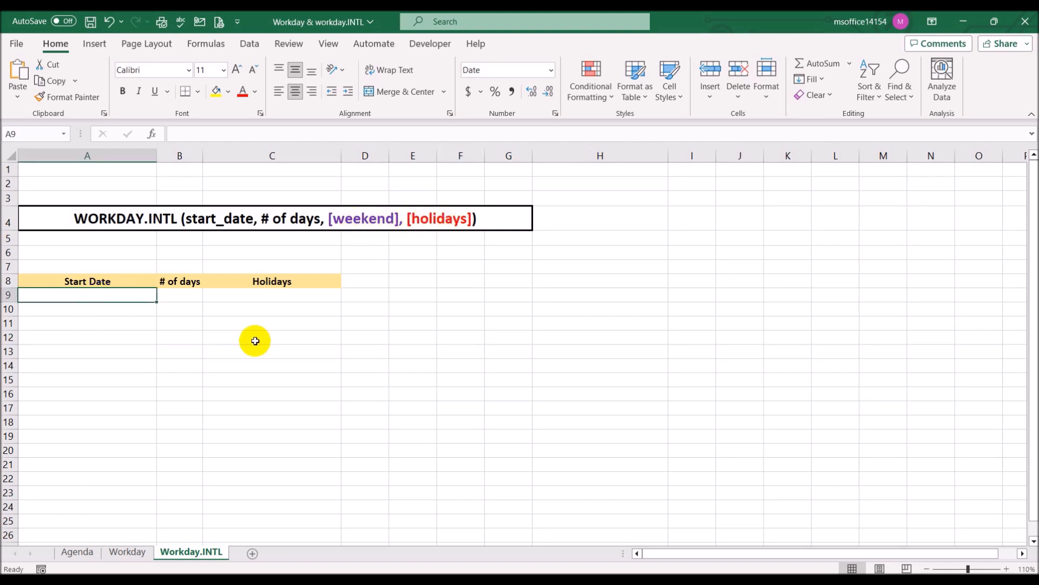
text(1/8)
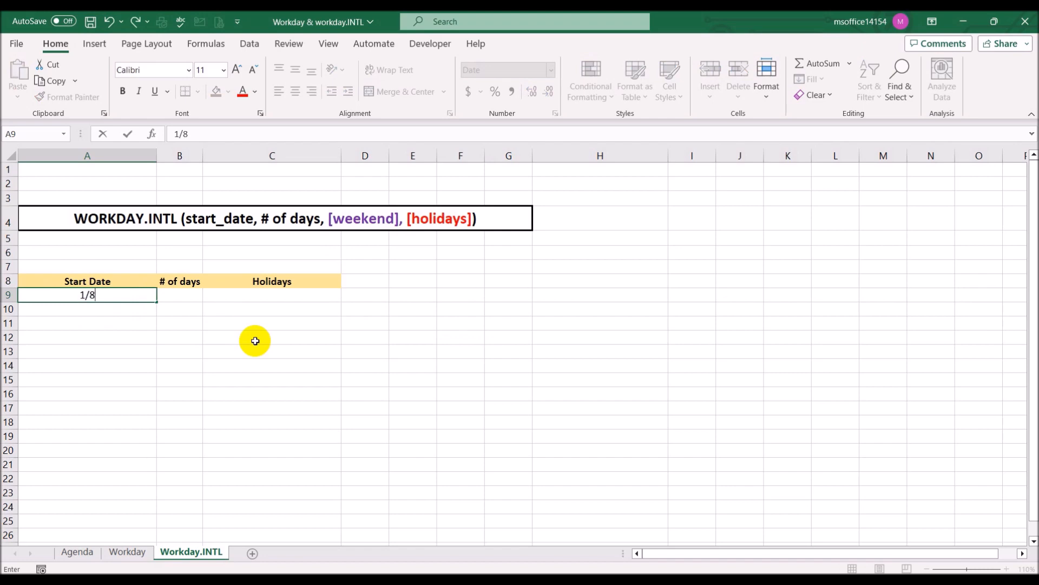
key(Return)
key(Up)
key(Right)
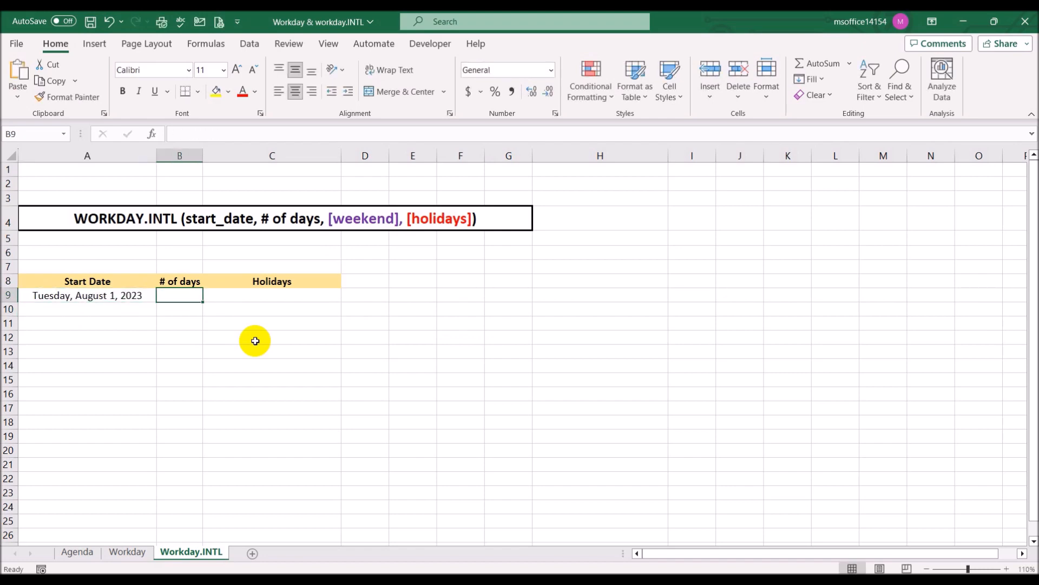
text(14)
key(Right)
Enter =WORKDAY.INTL(A9,B9) in cell H9, leaving out the weekend and holidays arguments
key(Right)
key(Right)
key(Right)
key(Right)
key(Right)
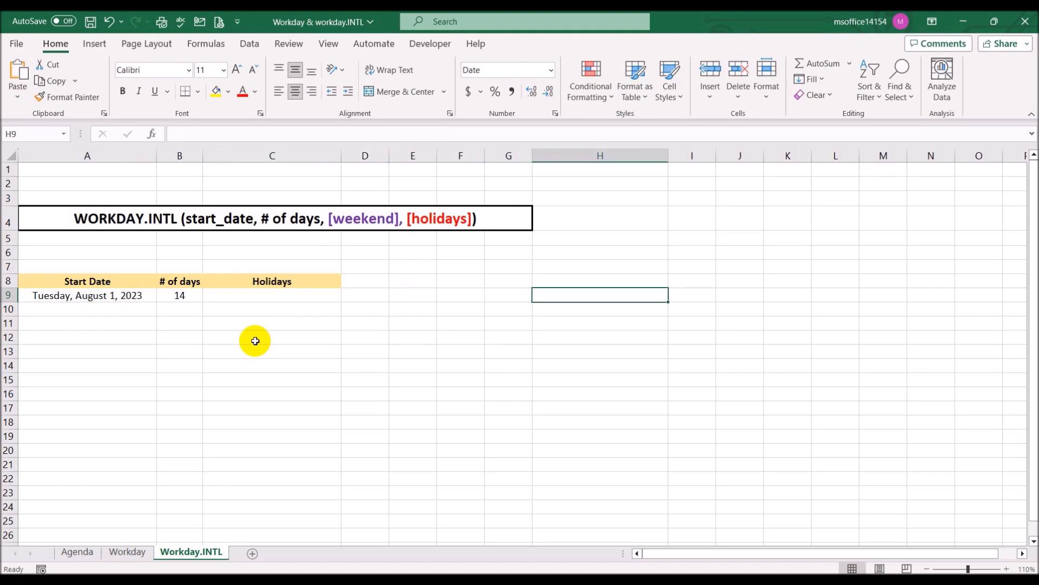
text(=work)
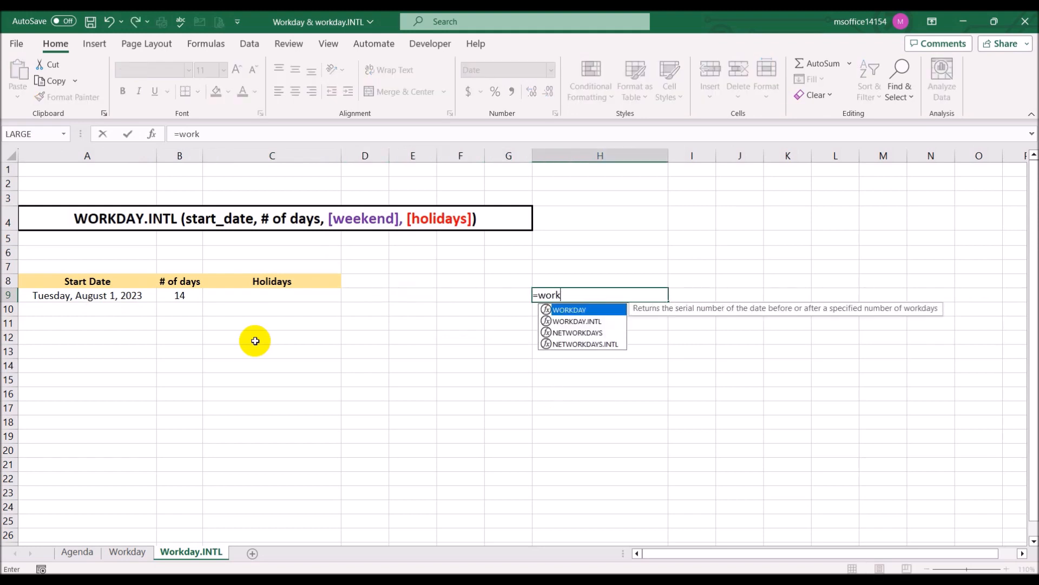
double_click(584, 320)
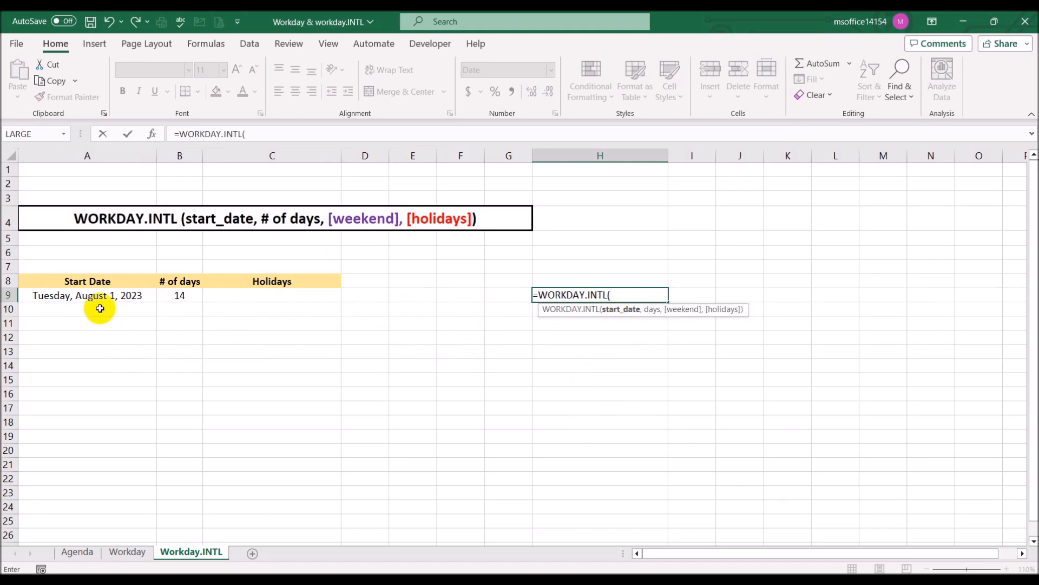
click(95, 299)
text(,)
click(172, 296)
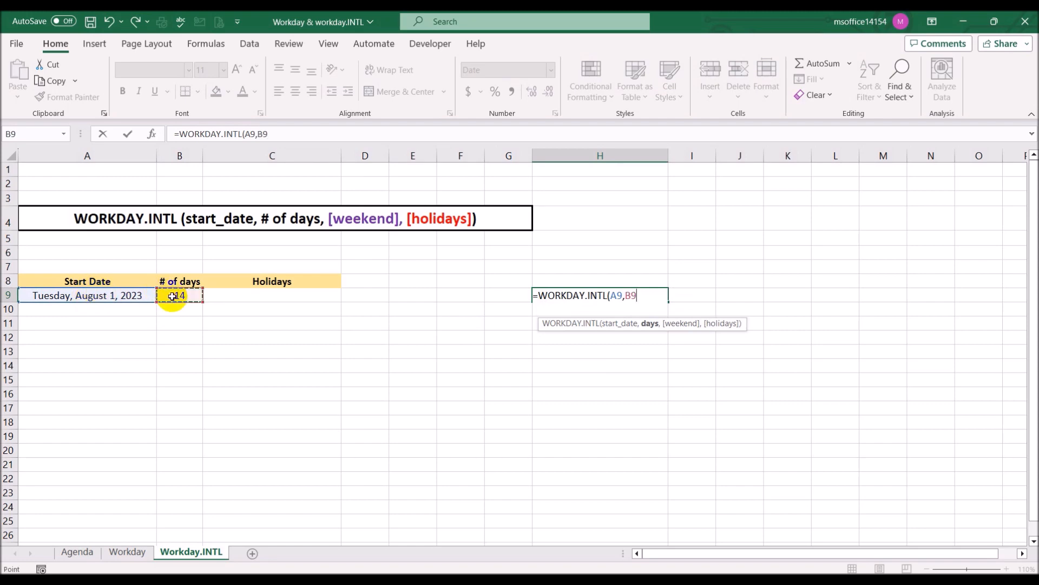
text())
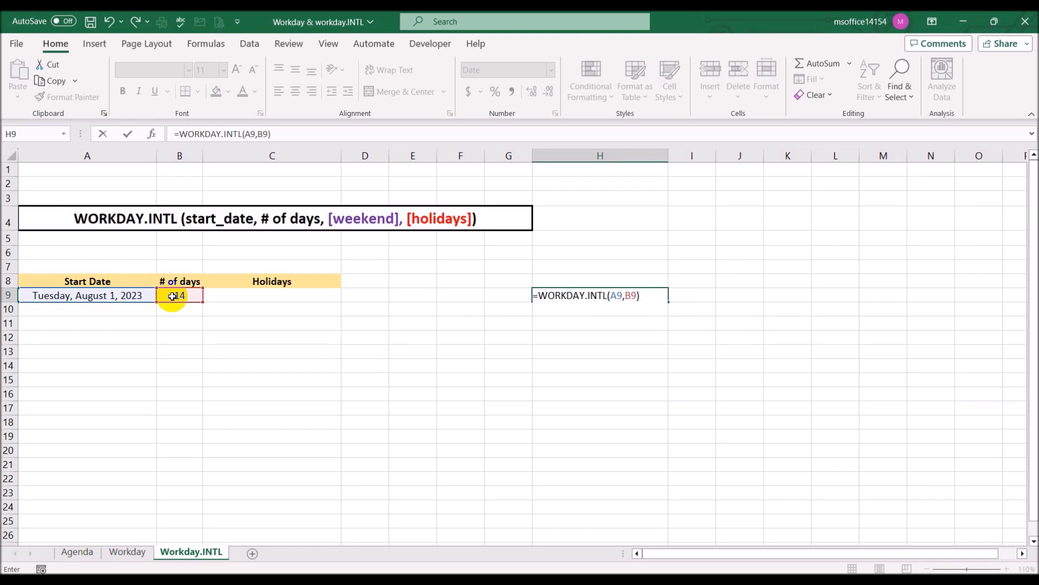
key(Return)
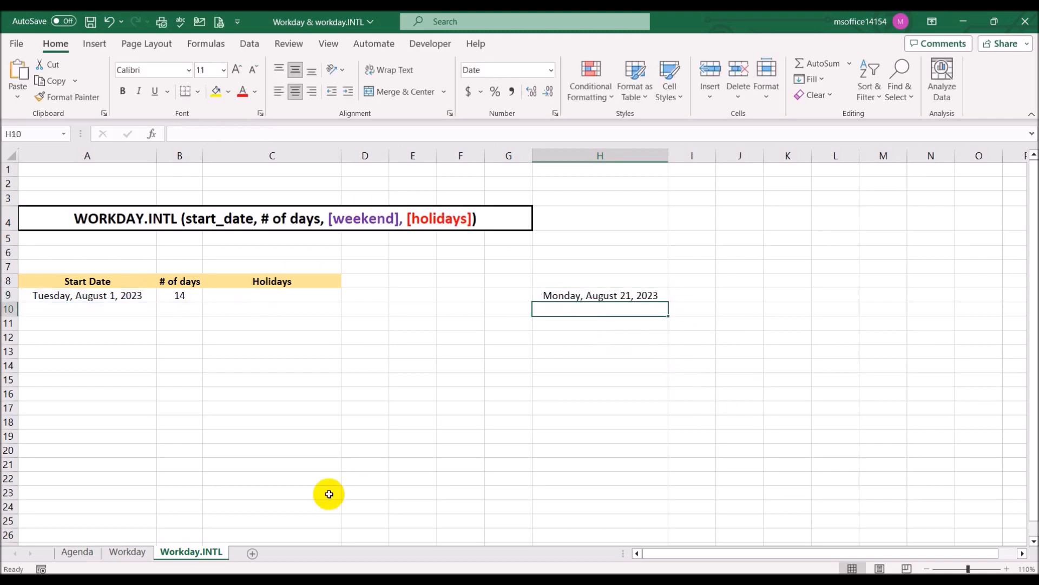
Compare the WORKDAY.INTL result with the WORKDAY result in H9 of the Workday sheet
click(128, 552)
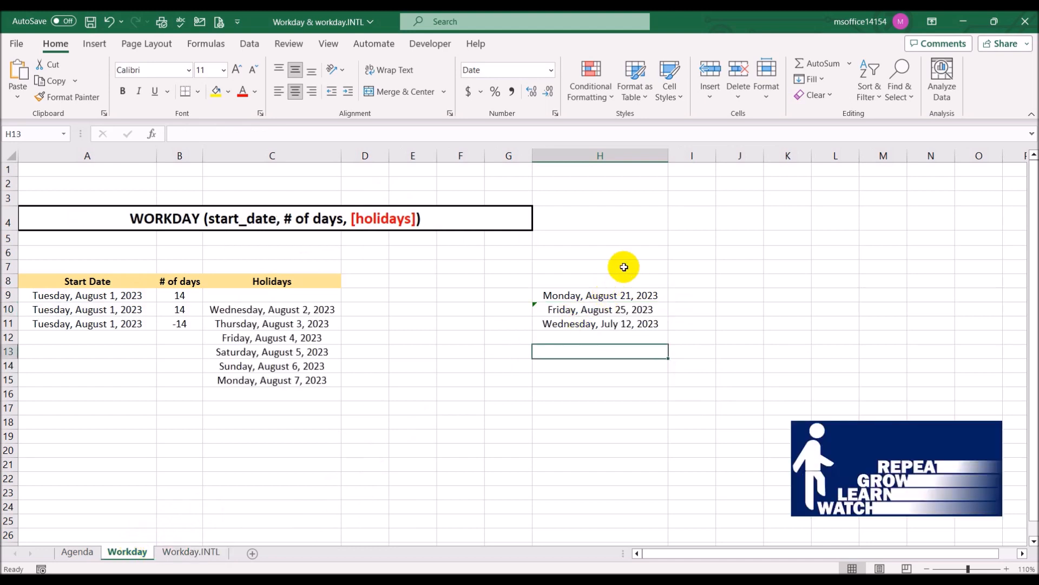
click(596, 295)
click(209, 553)
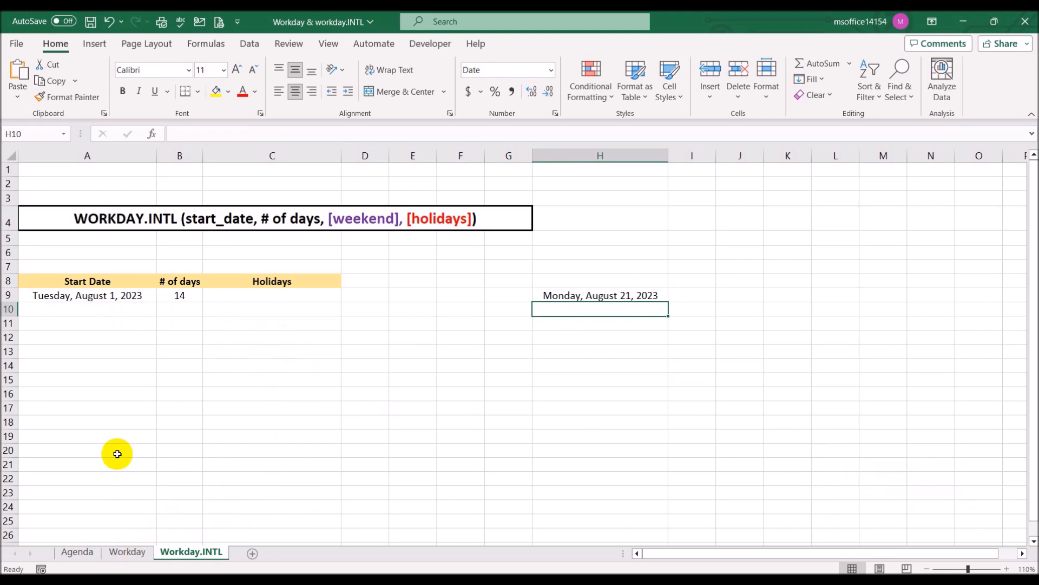
Start a second example row on the Workday.INTL sheet with the start date 1/8 in A10
click(65, 309)
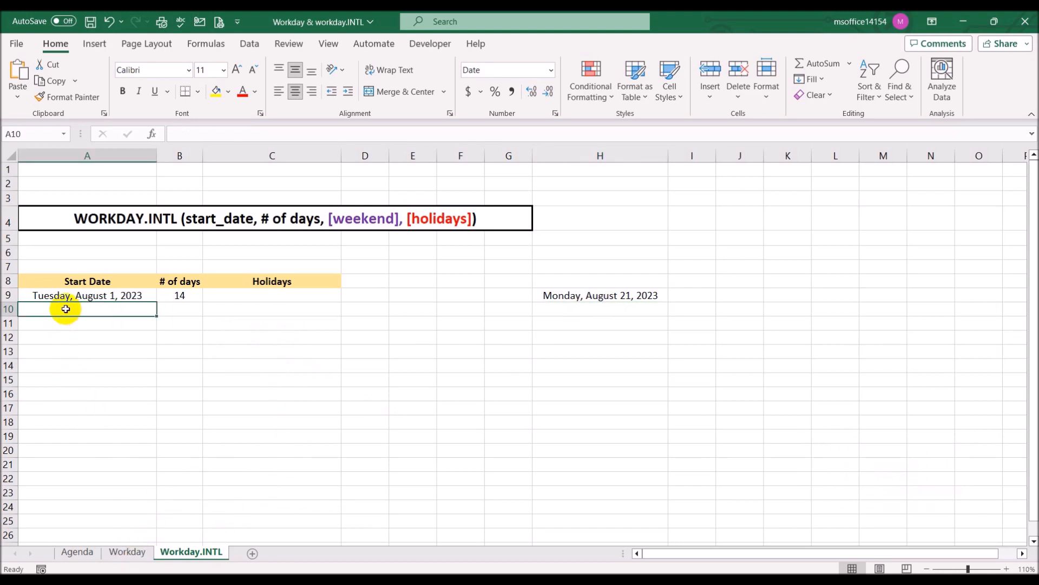
text(1/8)
key(Return)
text(.)
Copy the holiday list C10:C15 from the Workday sheet to the Workday.INTL sheet, starting at C10
click(111, 551)
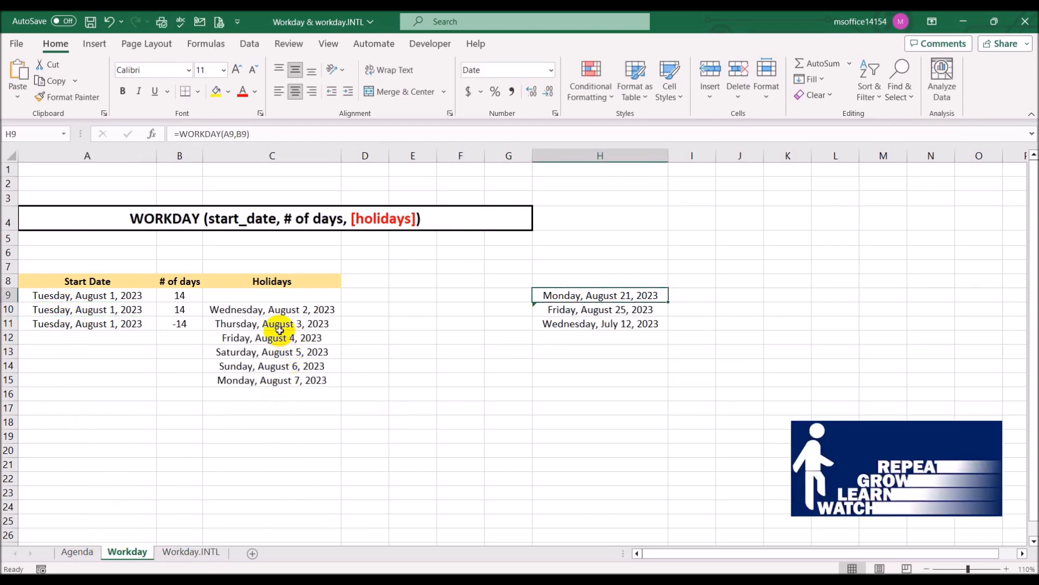
click(263, 307)
drag(263, 306, 271, 379)
key(ctrl+c)
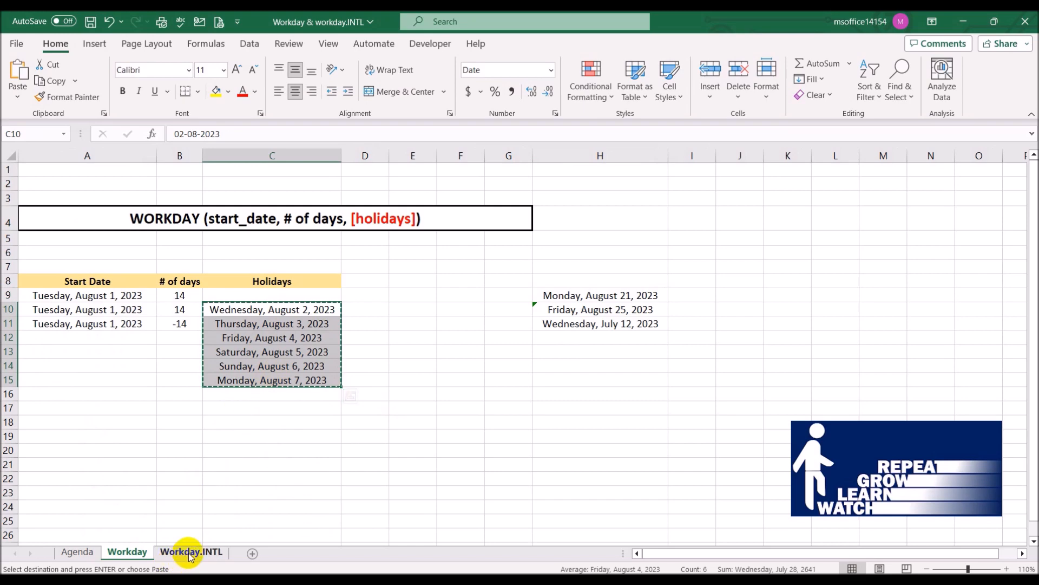
click(191, 552)
click(274, 308)
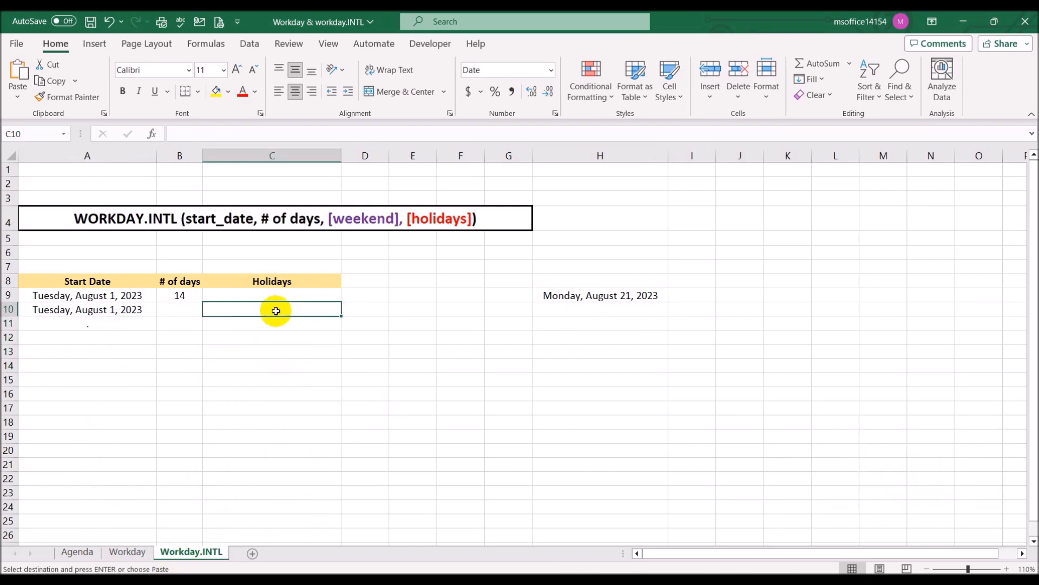
key(ctrl+v)
Set the number of days for the second example row to 14 in B10
click(172, 309)
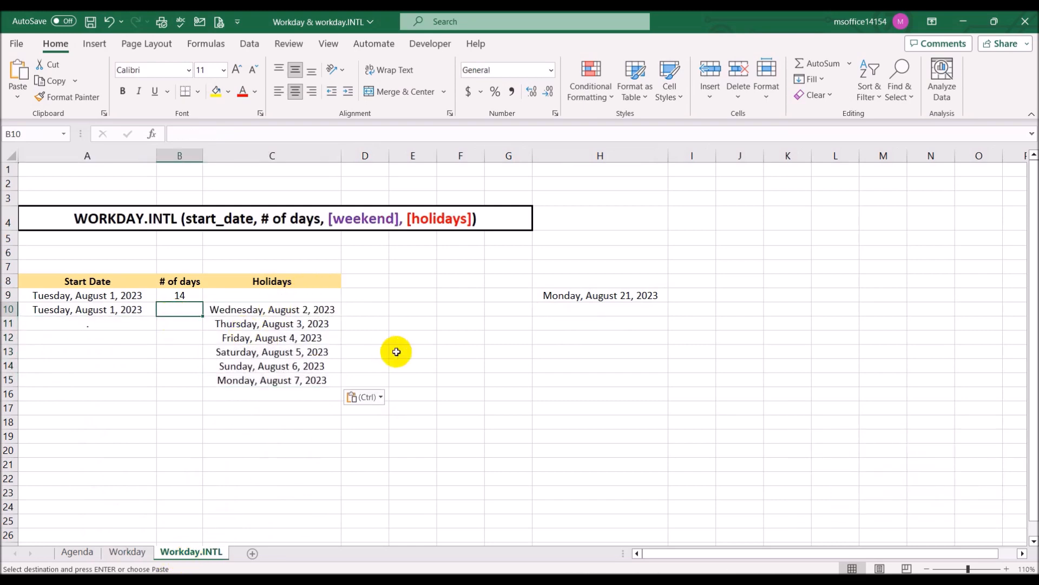
text(14)
key(Return)
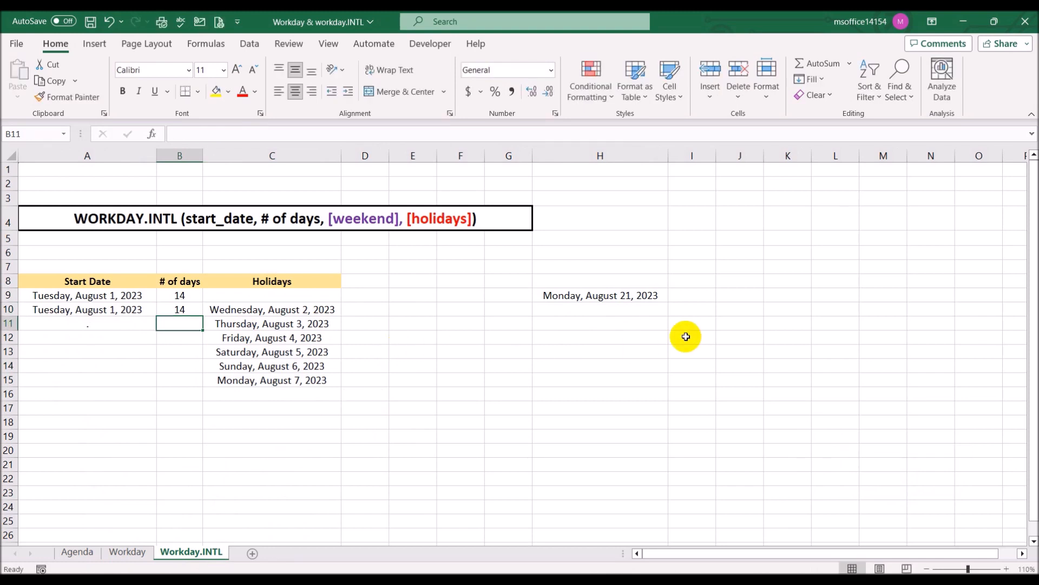
Start a WORKDAY.INTL formula in H10 with A10 as the start date and B10 as the number of days
click(609, 313)
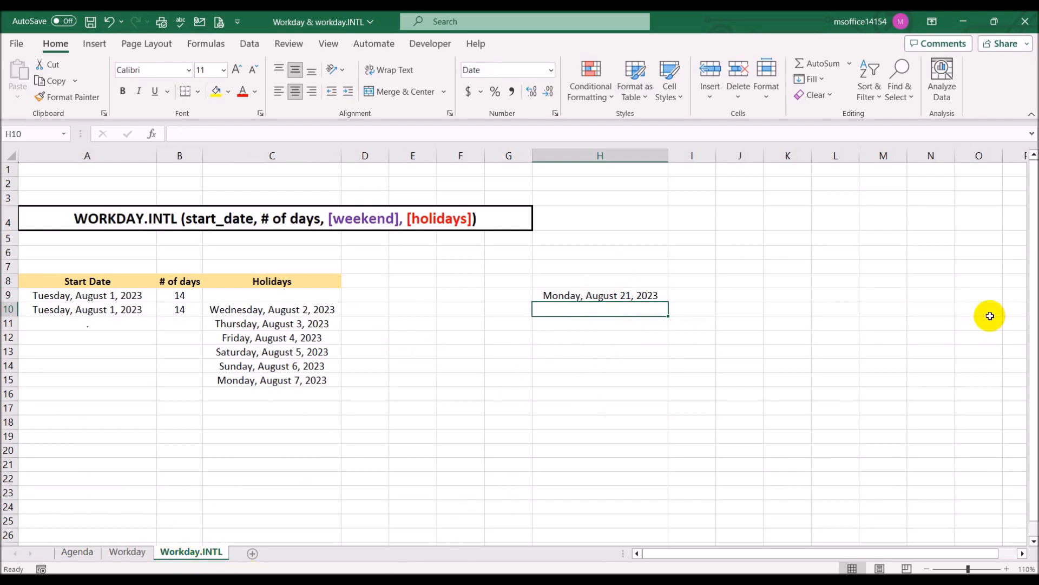
text(=work)
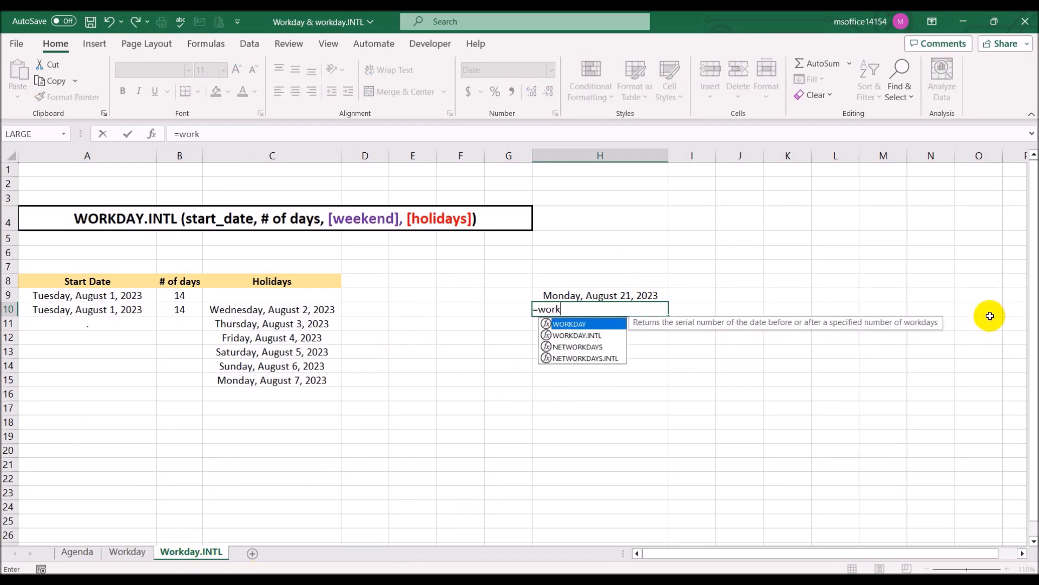
double_click(590, 336)
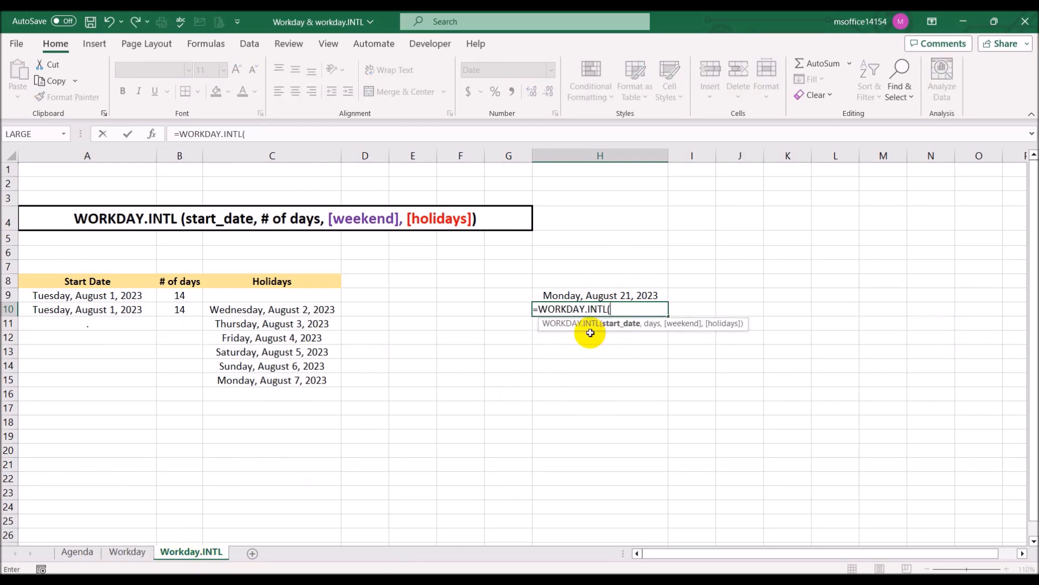
click(107, 308)
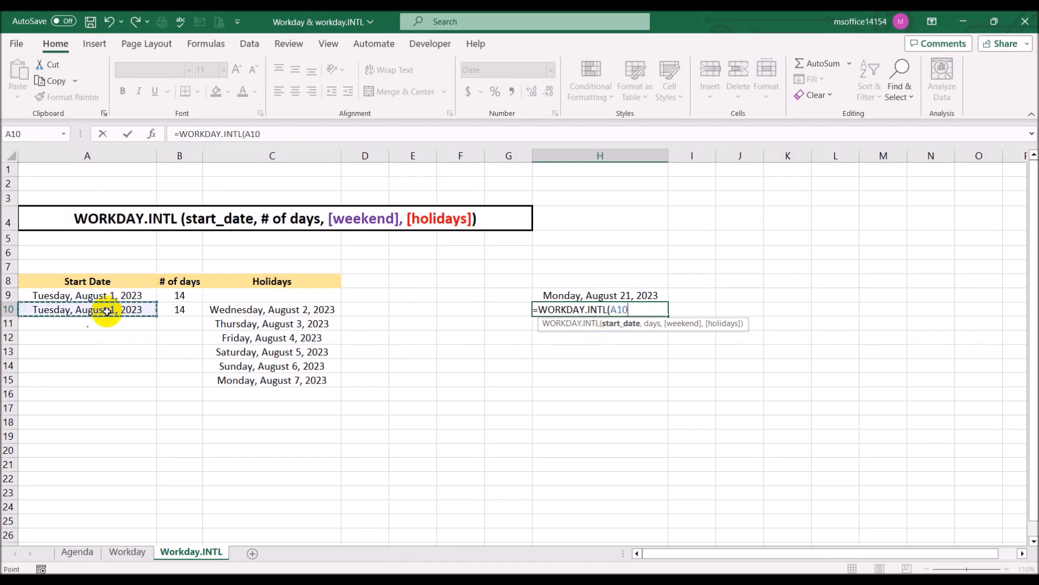
text(,)
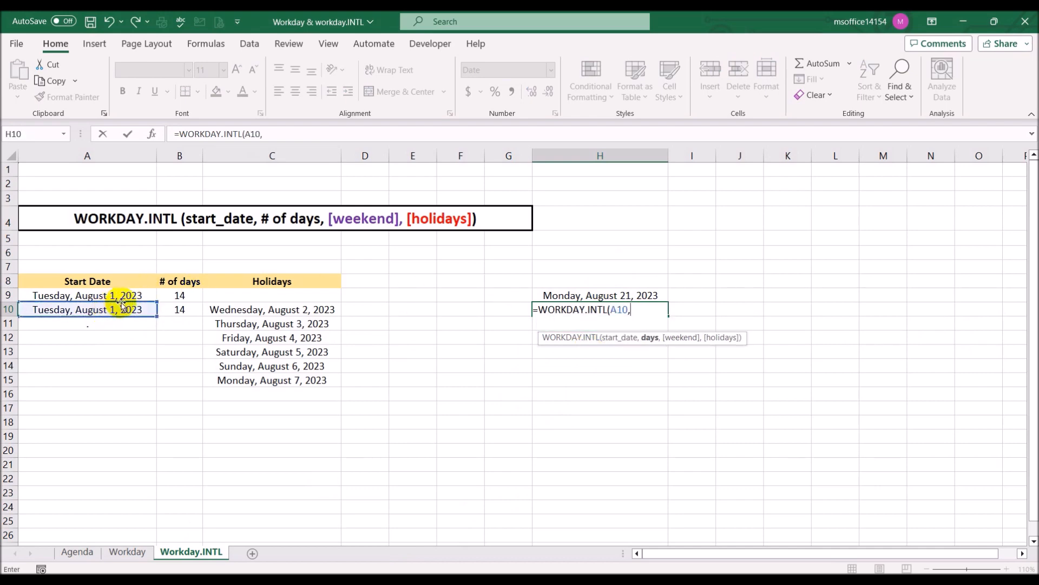
click(172, 307)
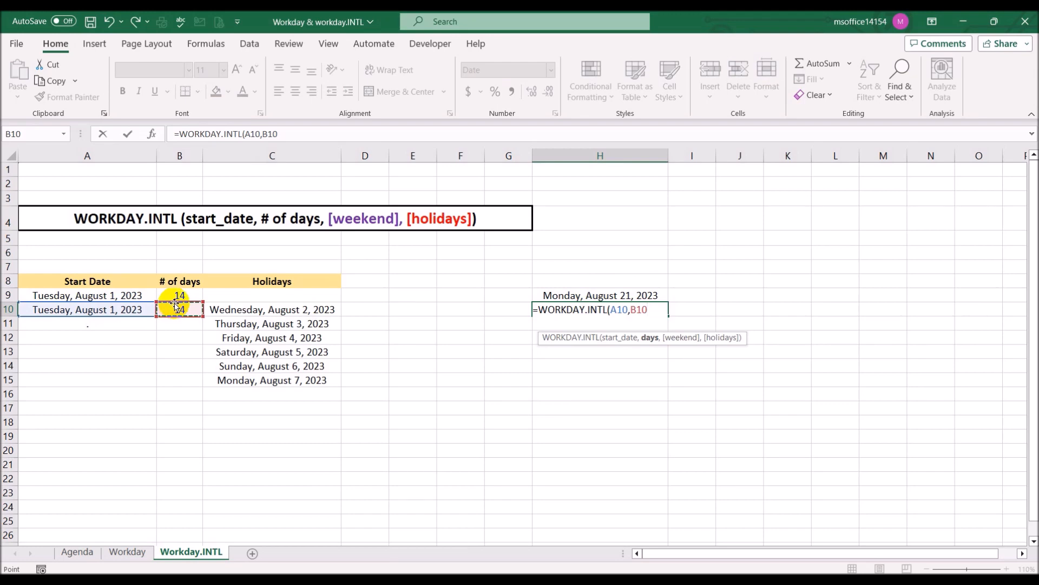
Complete the H10 formula with weekend option 1 and the absolute holiday range $C$10:$C$15, and compare its result with the Workday sheet
text(,)
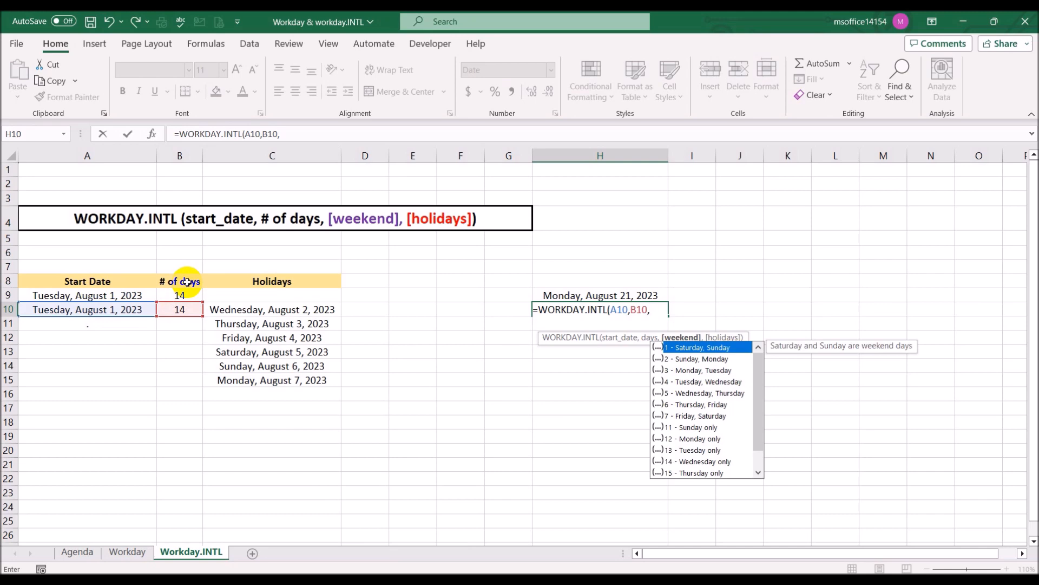
double_click(675, 349)
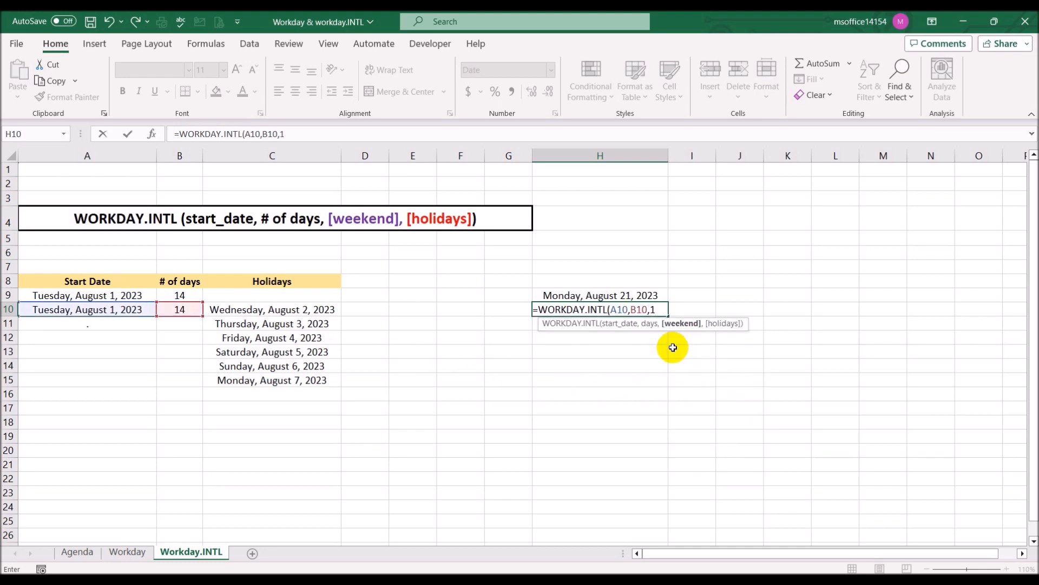
text(,)
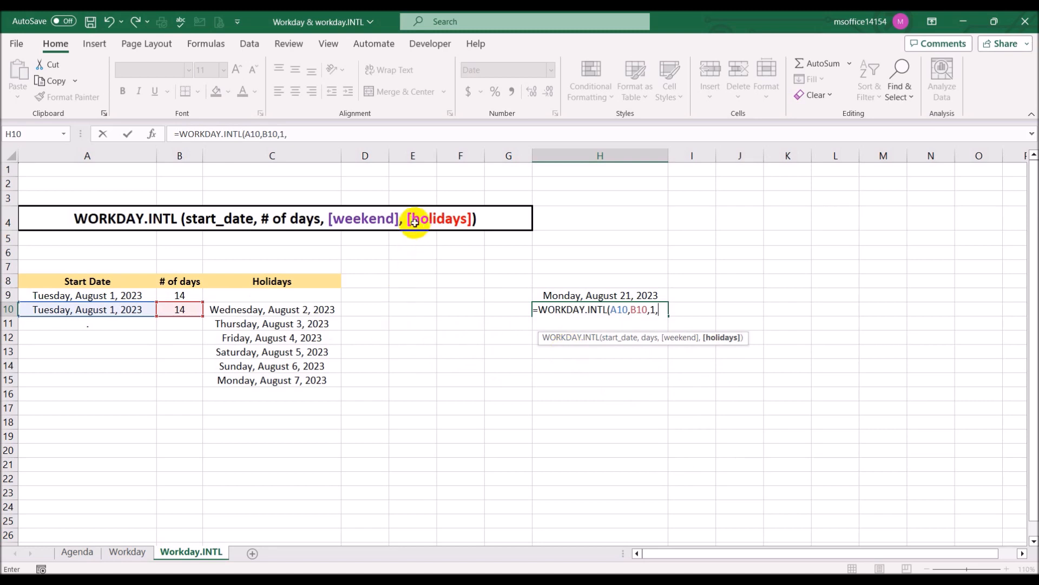
drag(296, 308, 292, 378)
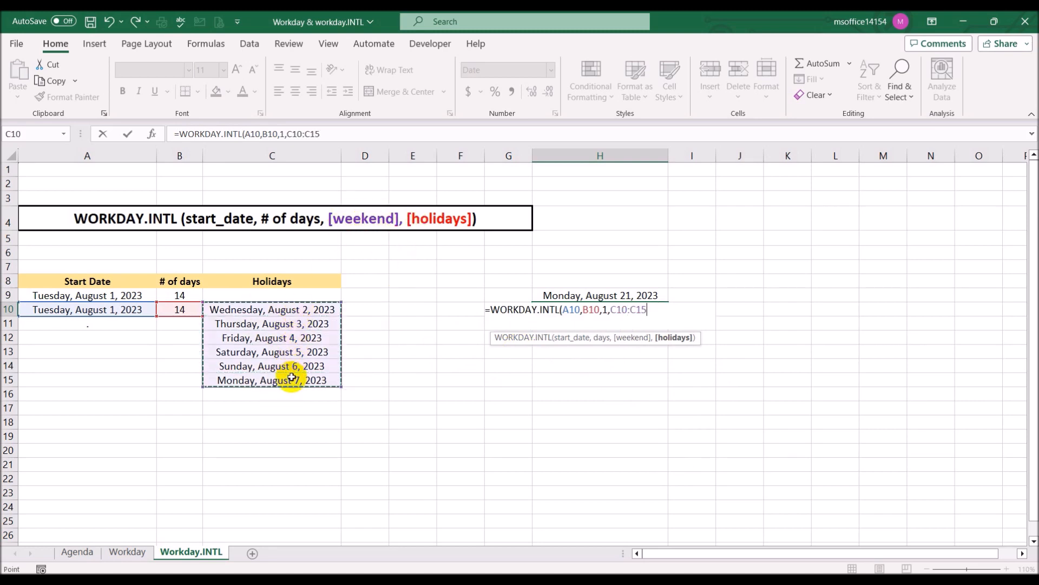
key(F4)
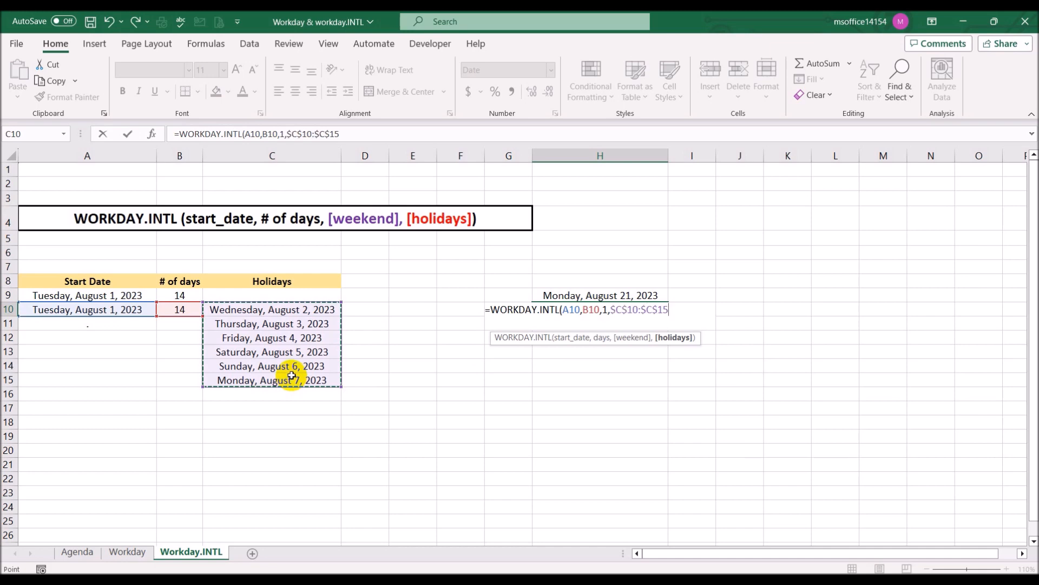
text())
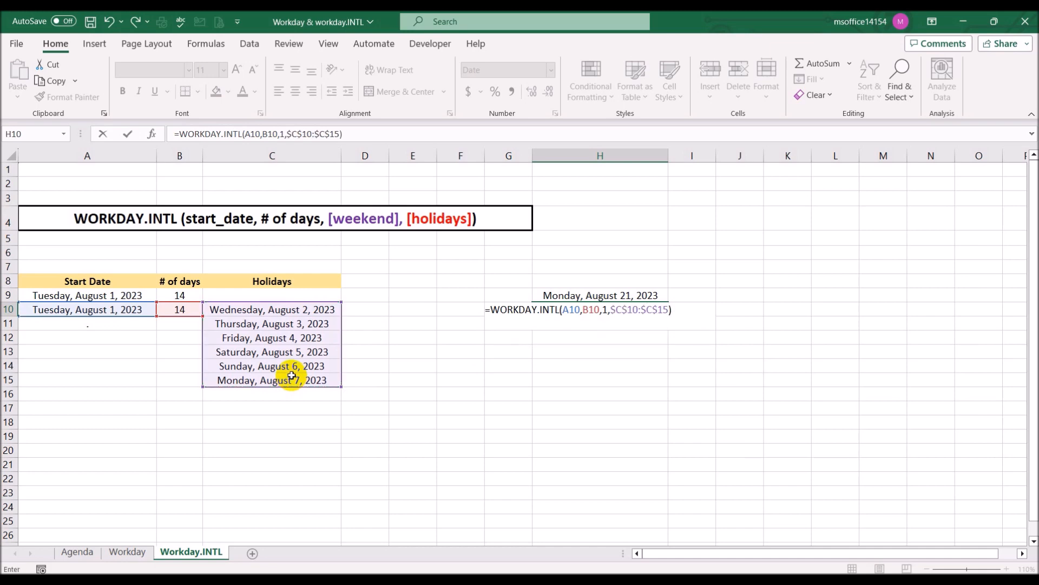
key(Return)
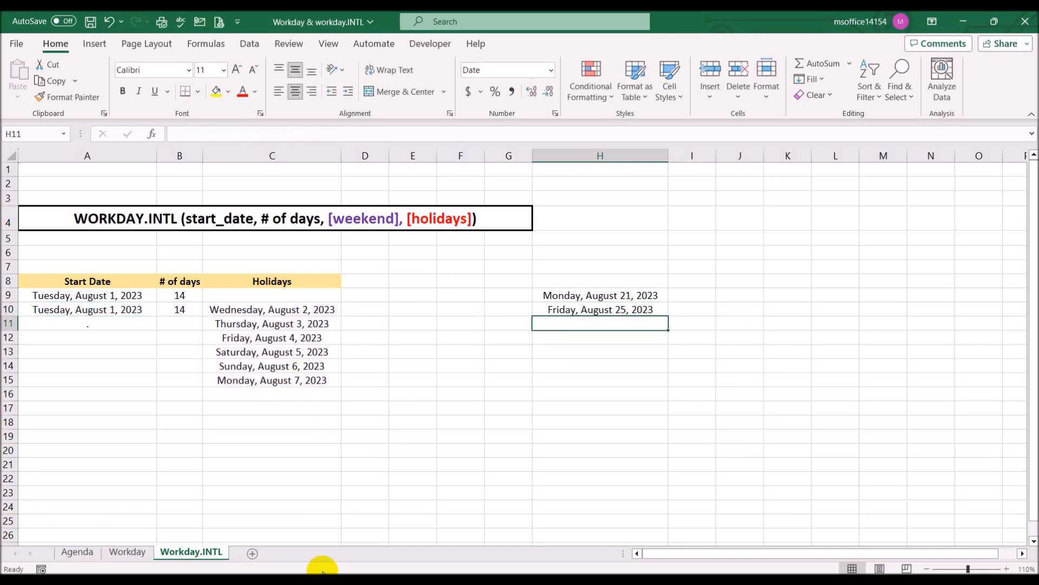
click(128, 553)
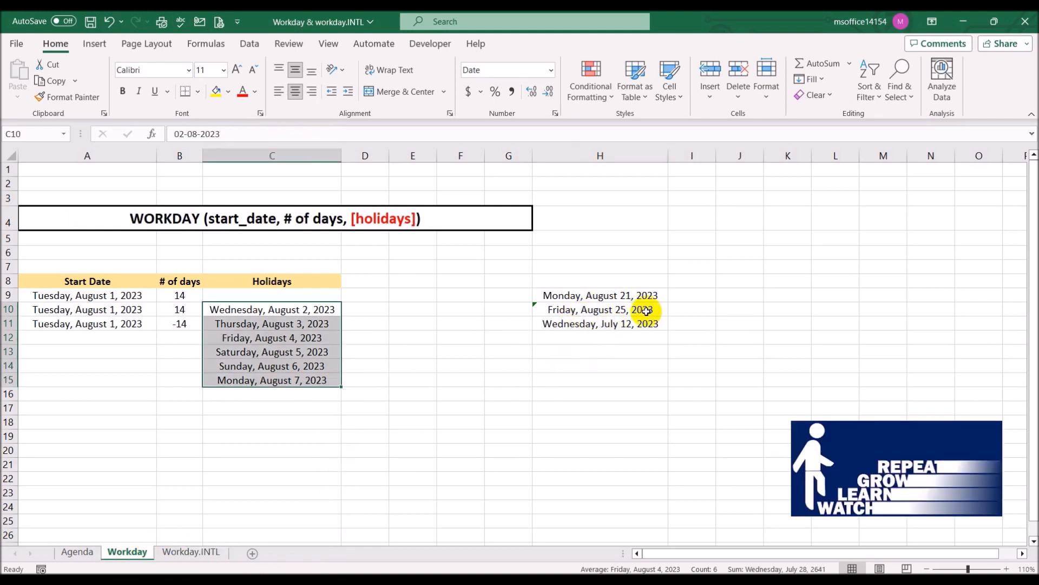
click(177, 554)
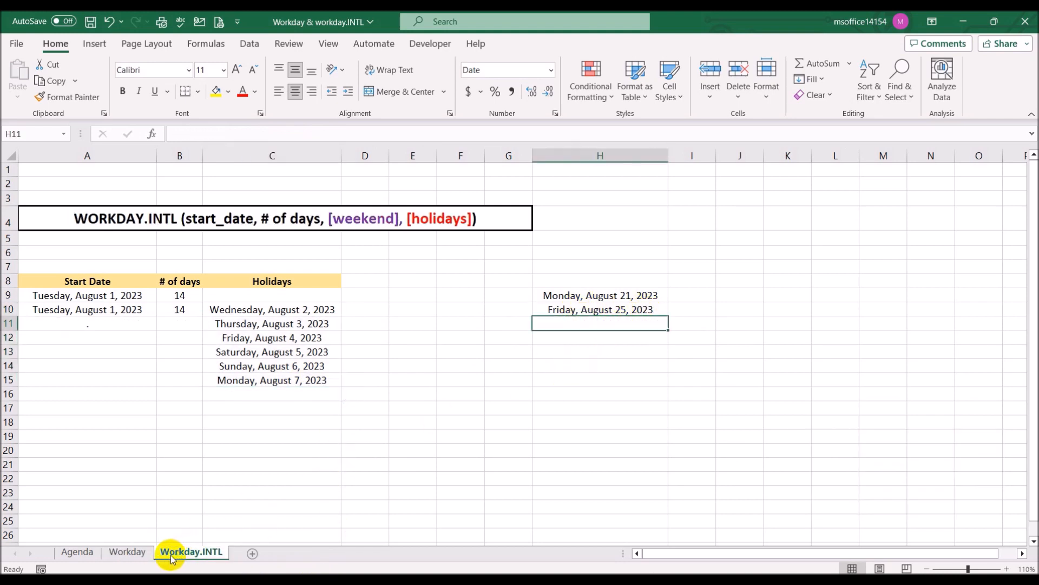
Fill in the third example row of the Workday.INTL sheet with start date 1/8 in A11 and -14 days in B11
click(82, 311)
key(Down)
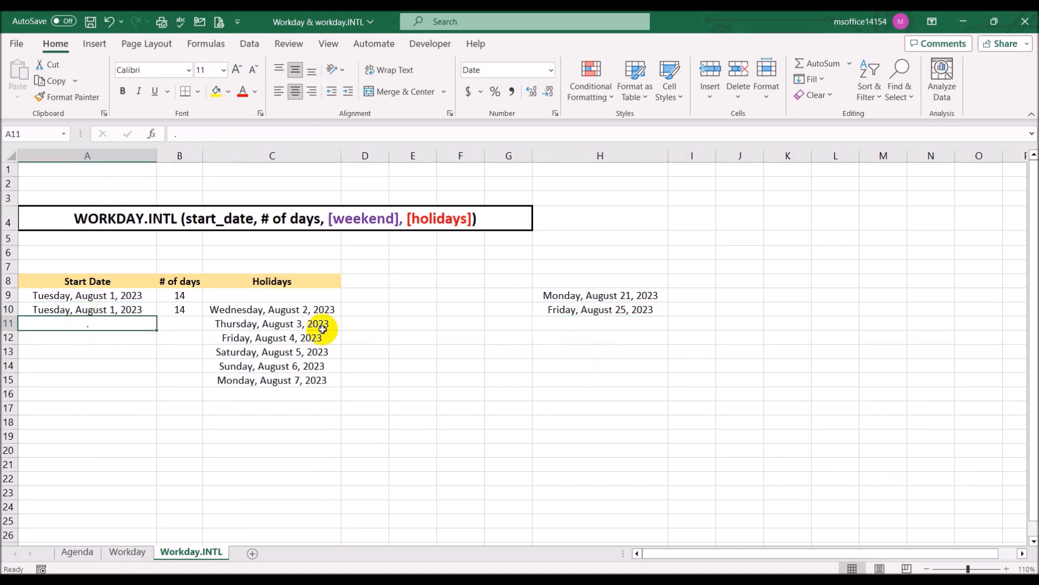
text(1/8)
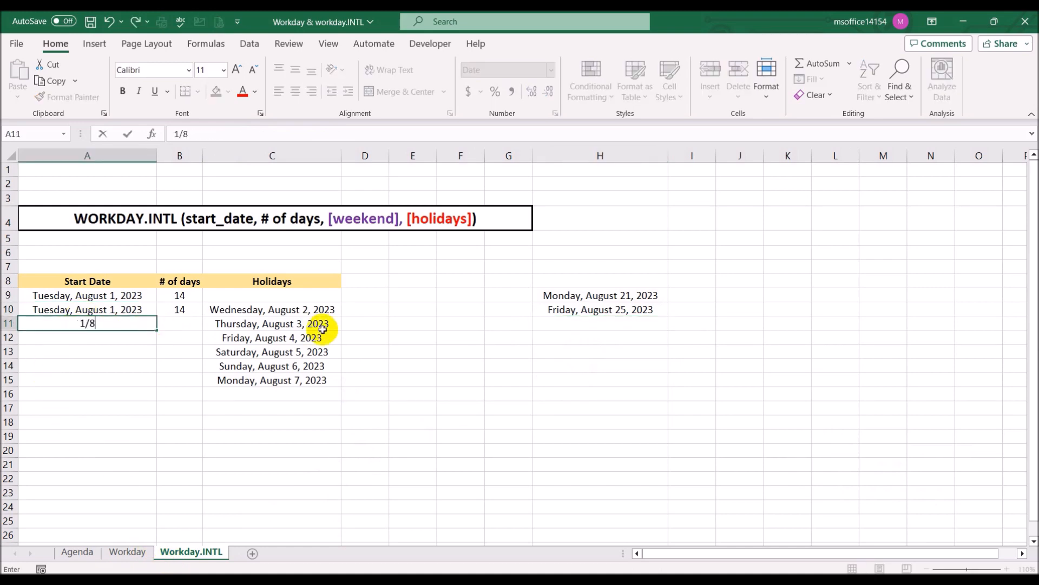
key(Tab)
text(-14)
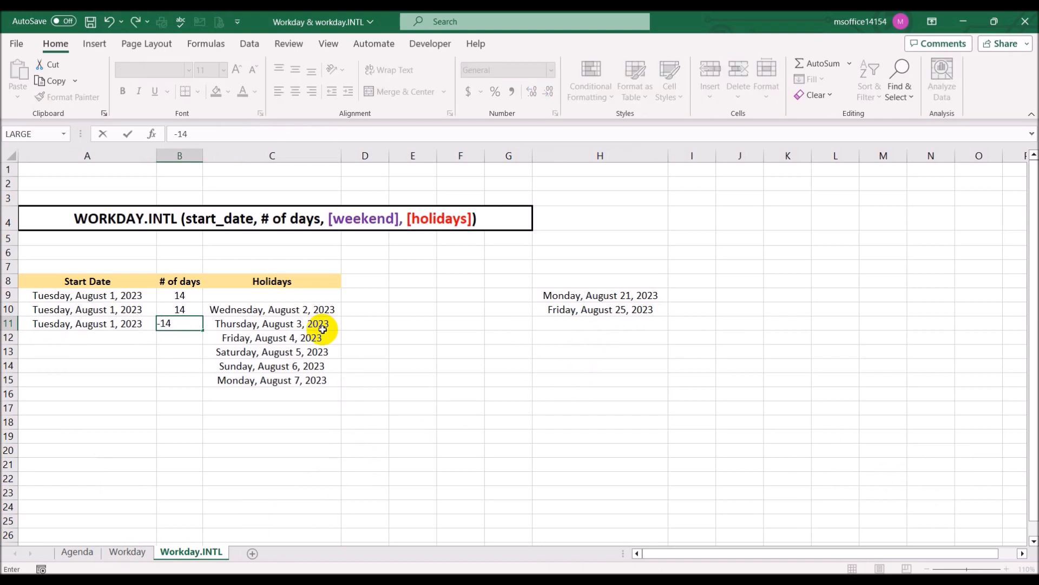
key(Tab)
Calculate the date in H11 with =WORKDAY.INTL(A11,B11) and compare it with the result on the Workday sheet
key(Tab)
key(Tab)
key(Tab)
key(Tab)
key(Tab)
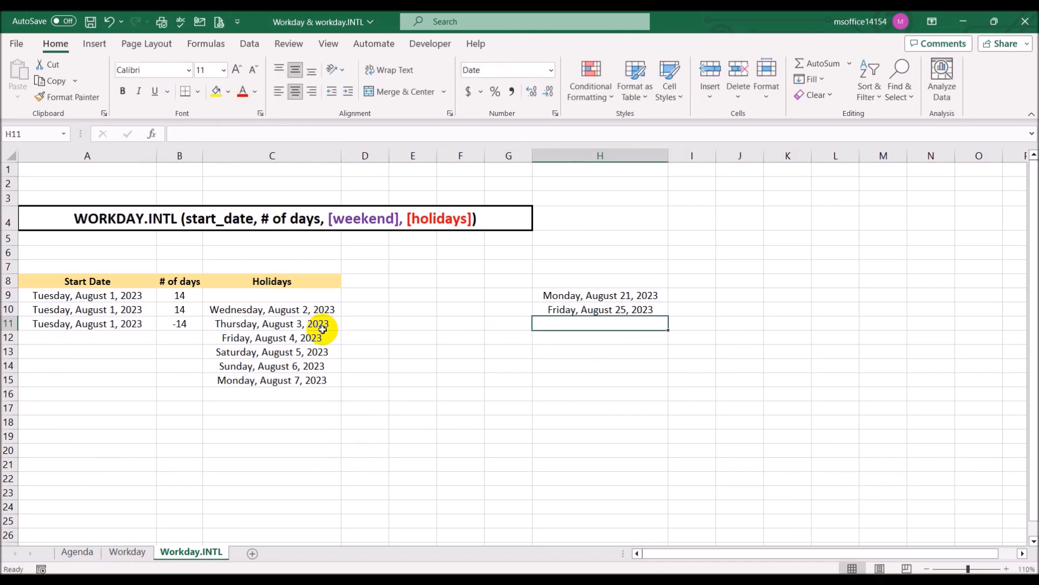
text(=wor)
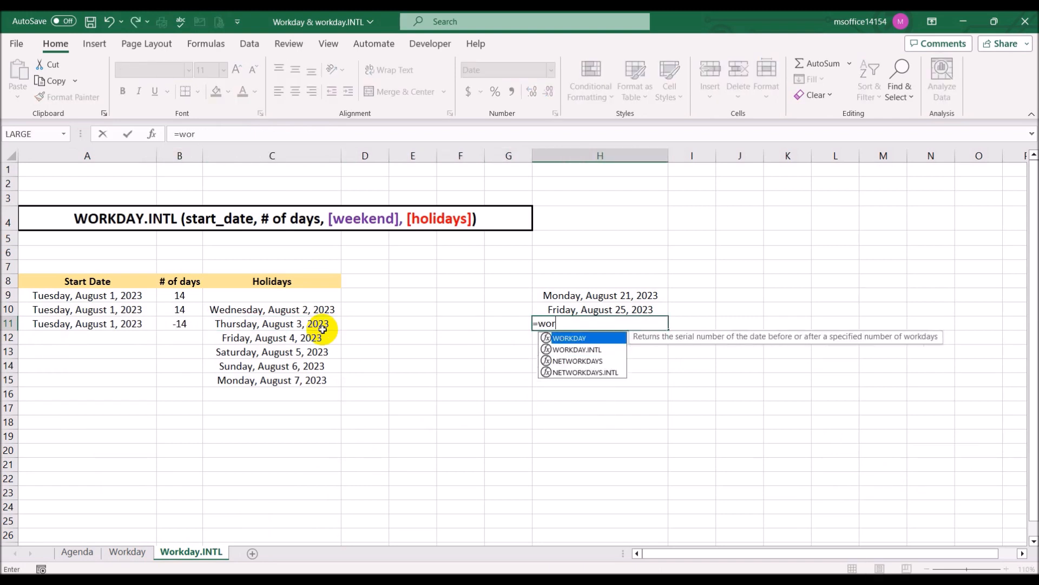
double_click(589, 349)
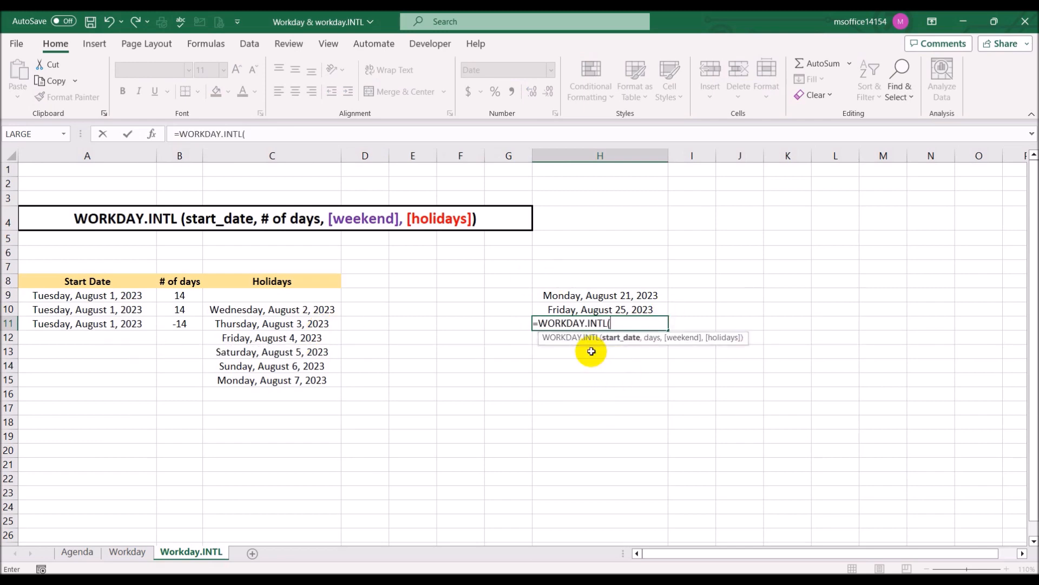
click(108, 324)
text(,)
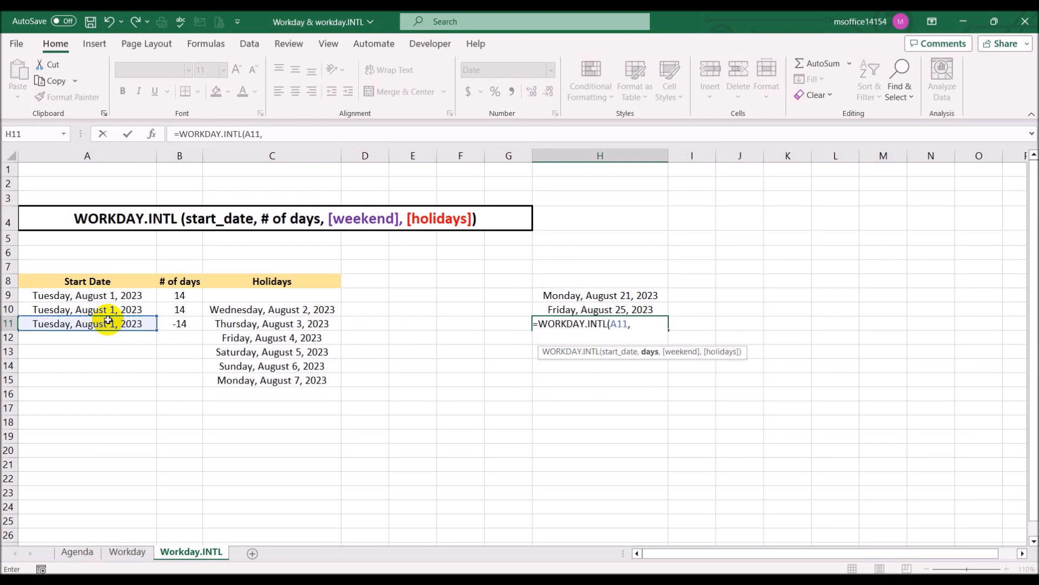
click(181, 325)
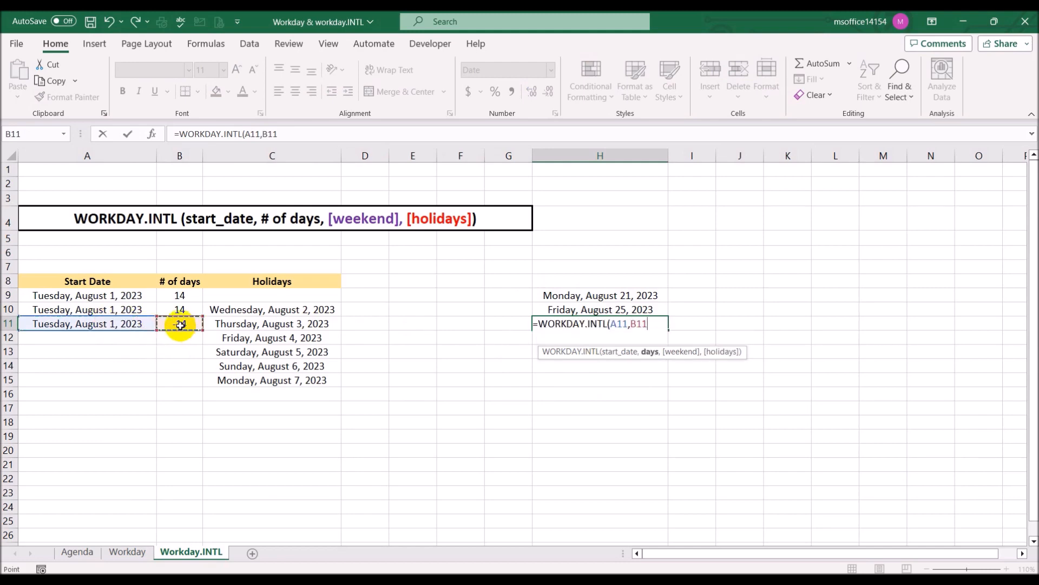
text())
key(Return)
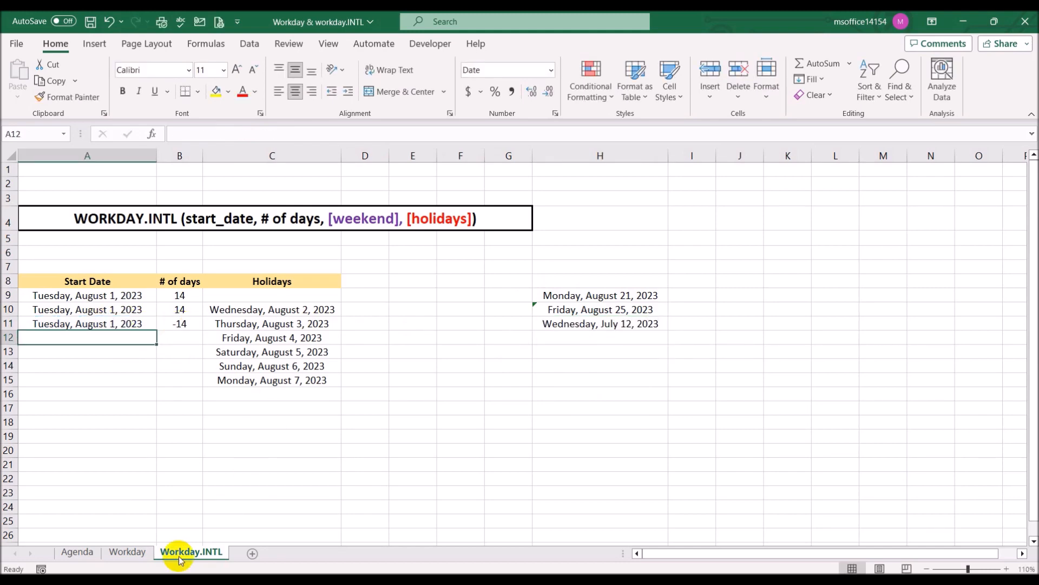
click(120, 551)
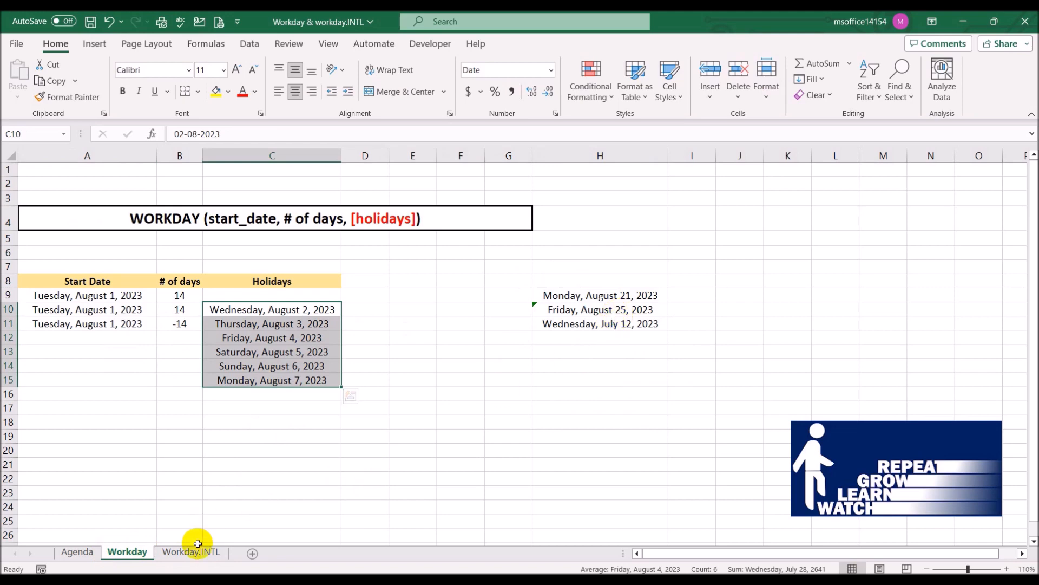
click(189, 552)
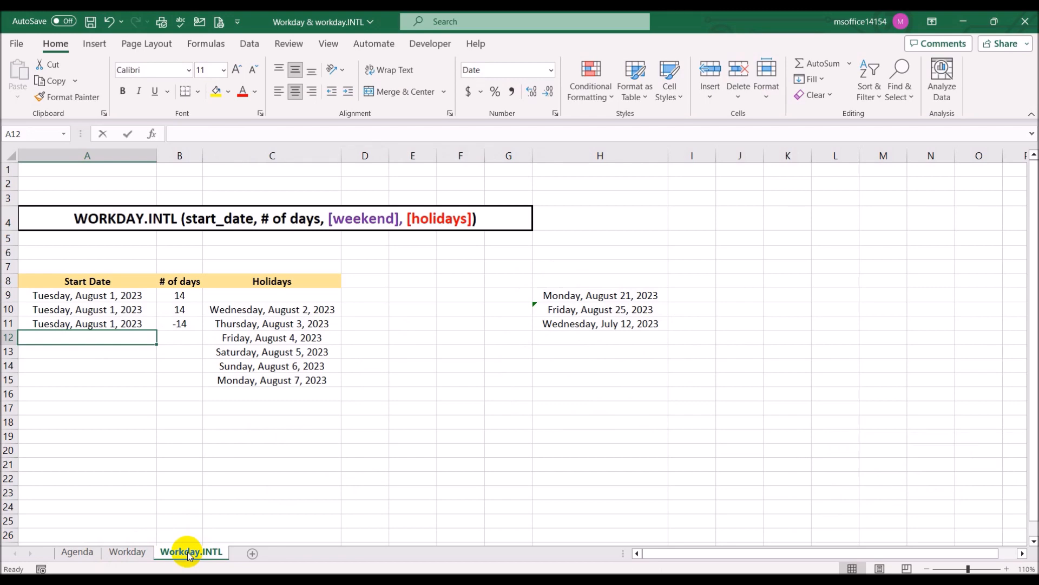
Add a fourth example row with the start date August 1, 2023 in A12 and 14 days in B12
text(8/1)
key(Return)
key(Up)
key(Right)
text(14)
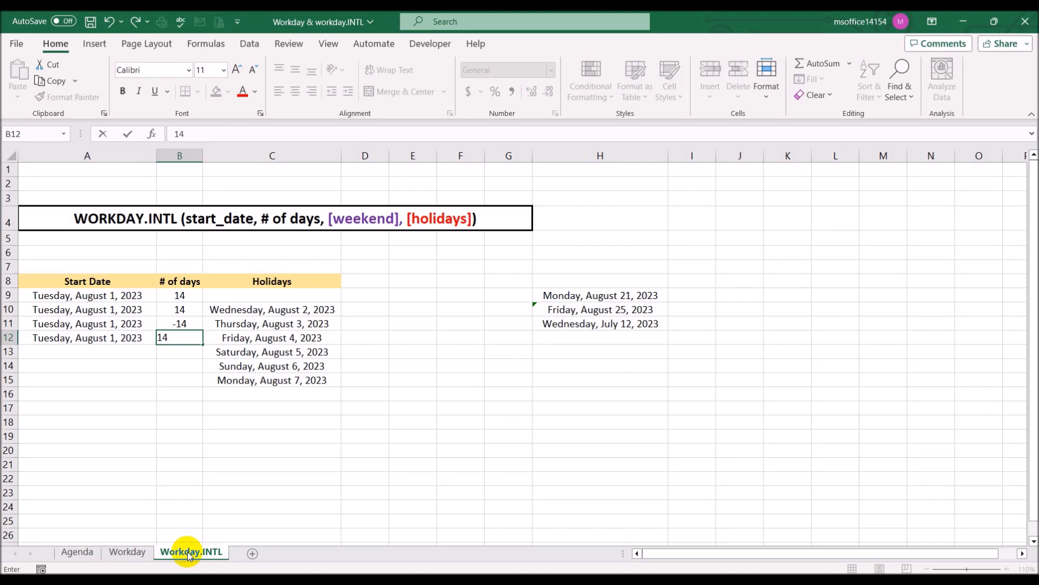
key(Tab)
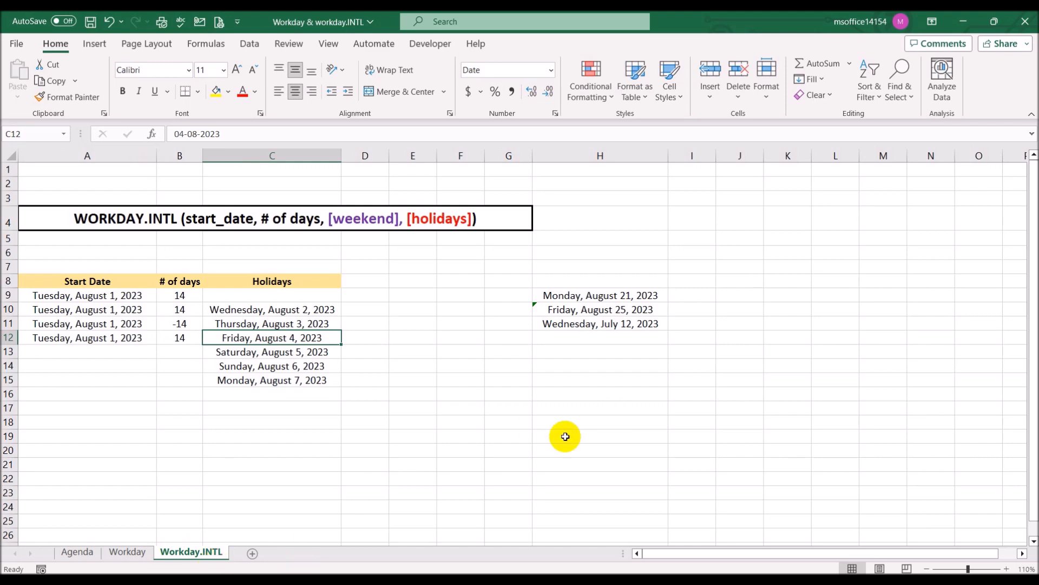
Begin a weekend code list by widening column K and entering "1 or omitted" in J2
click(758, 183)
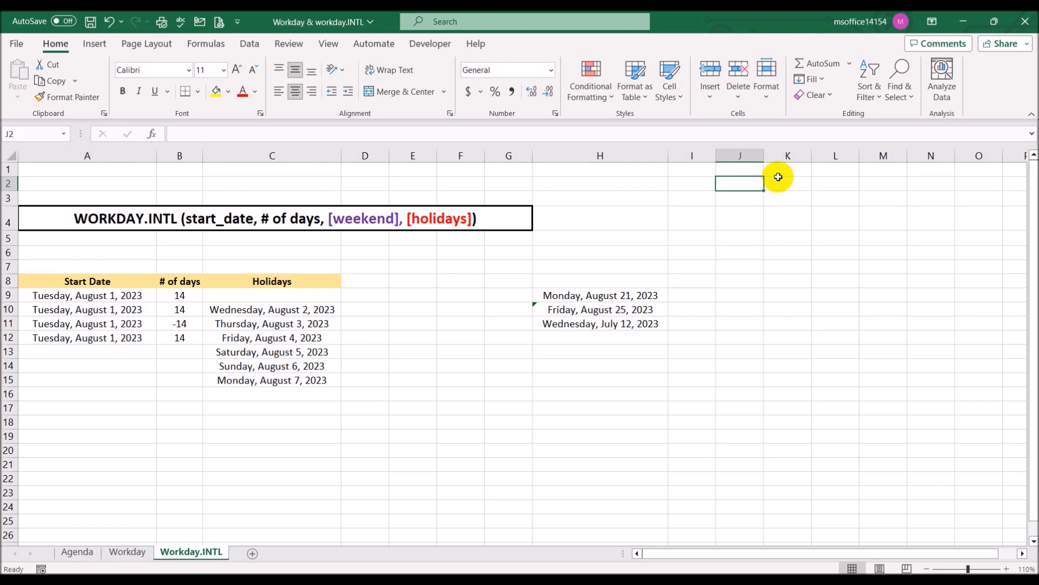
drag(811, 155, 860, 146)
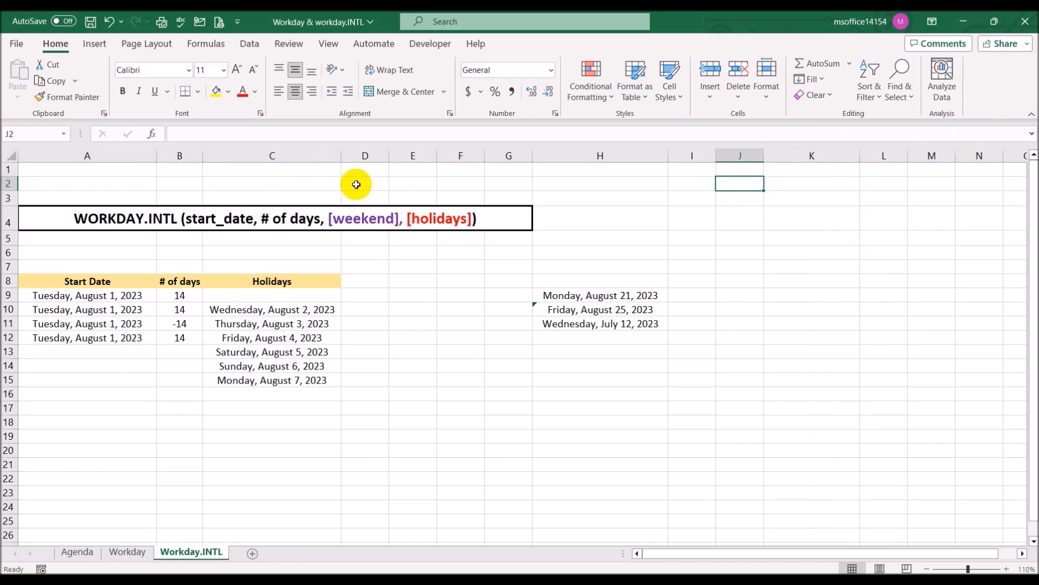
text(1)
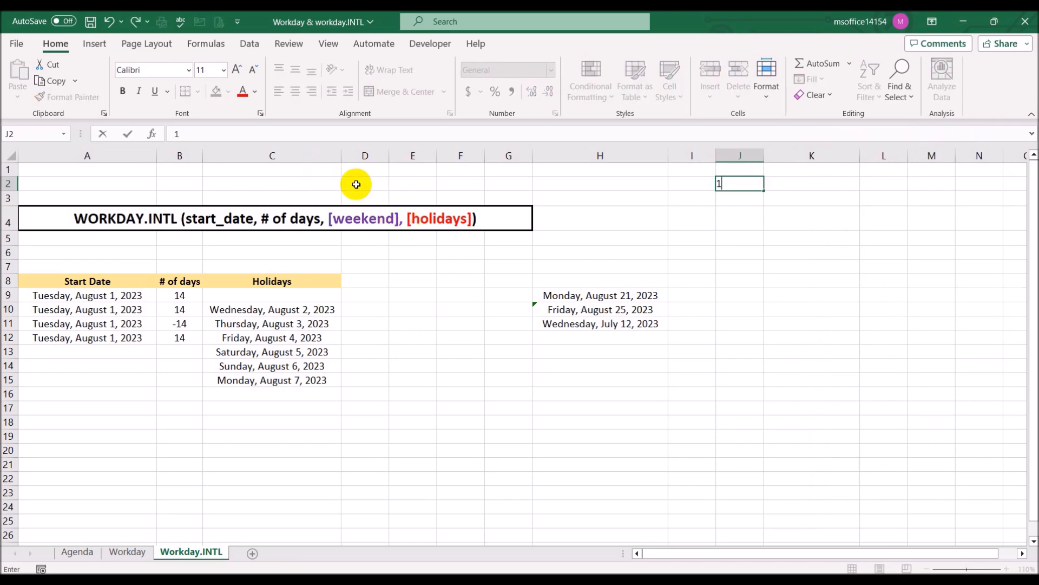
text( or omitted)
key(Return)
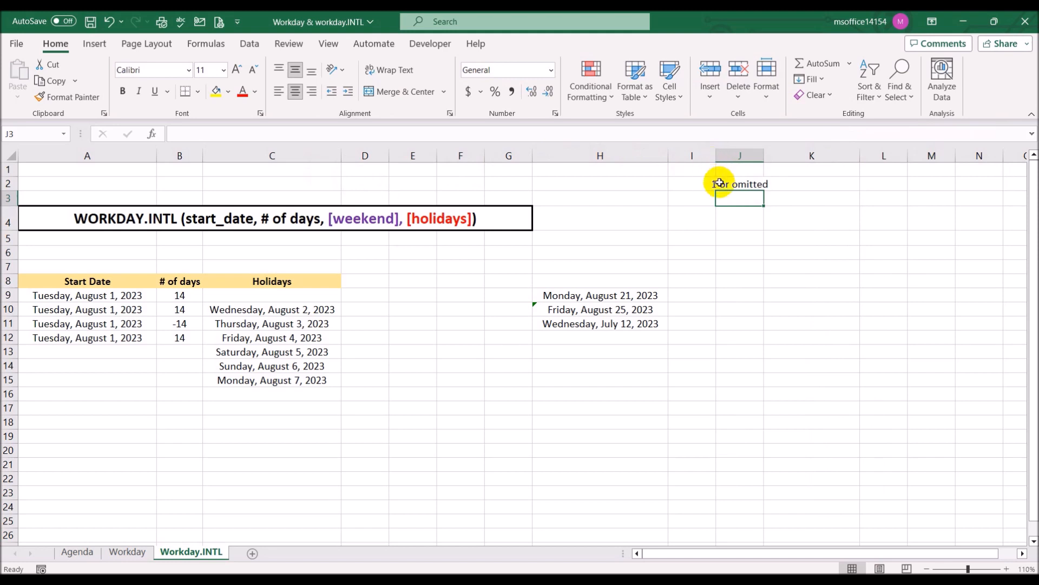
Fit column J to its contents and enter "Sat, Sun" in K2 as the meaning of the first weekend code
click(739, 179)
double_click(764, 155)
click(818, 186)
text(Sat, Sun)
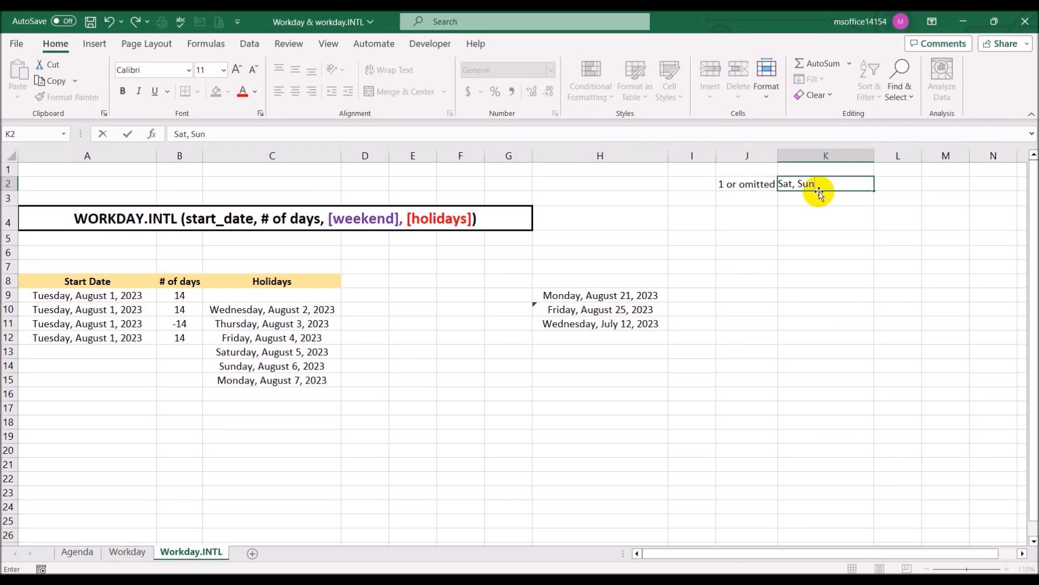
key(Return)
Add weekend code 2 in J3 with its meaning "Sun, Mon" in K3
key(Left)
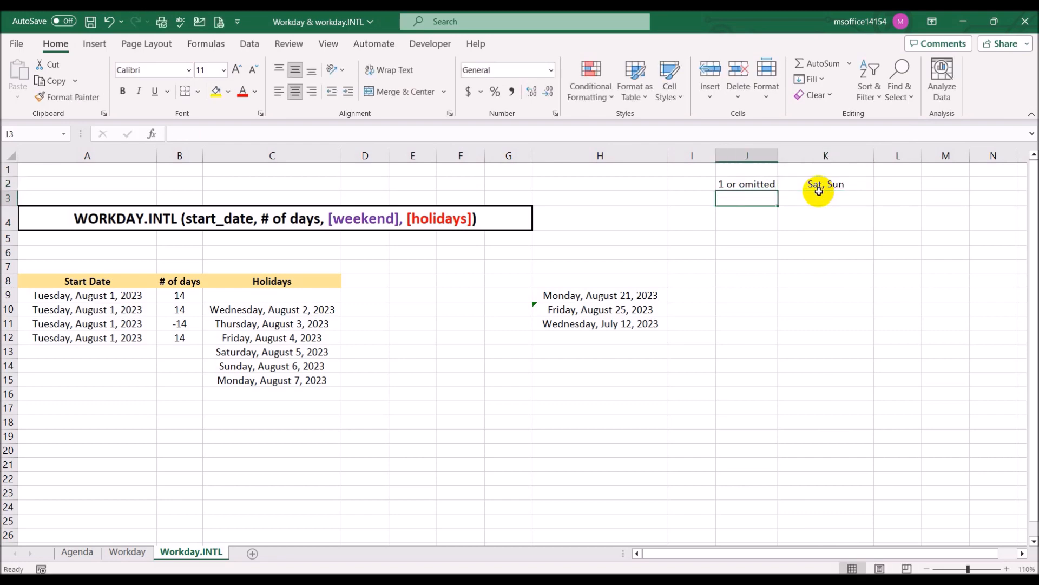
text(2)
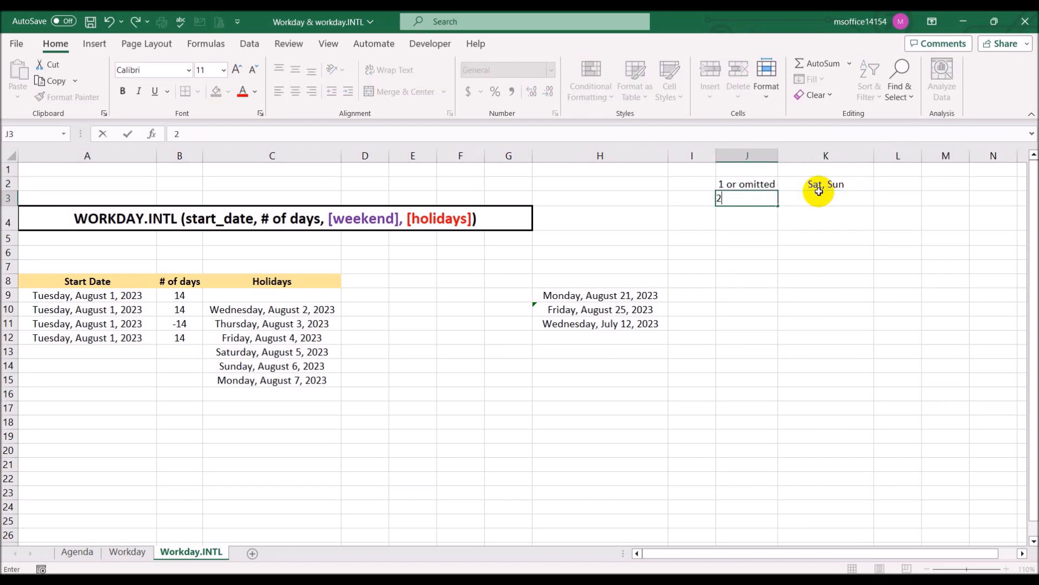
click(822, 194)
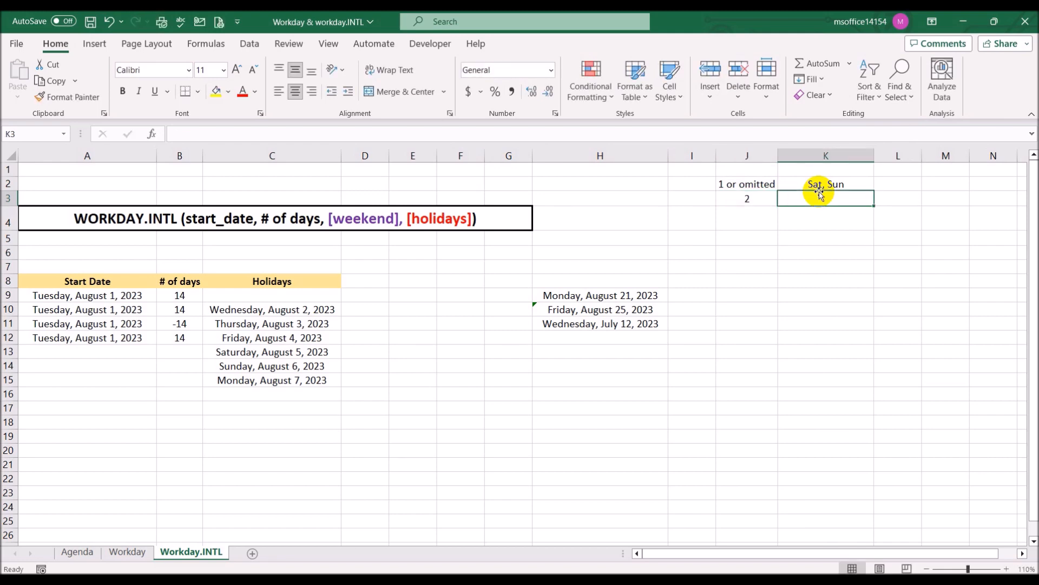
text(Sun, Mon)
key(Return)
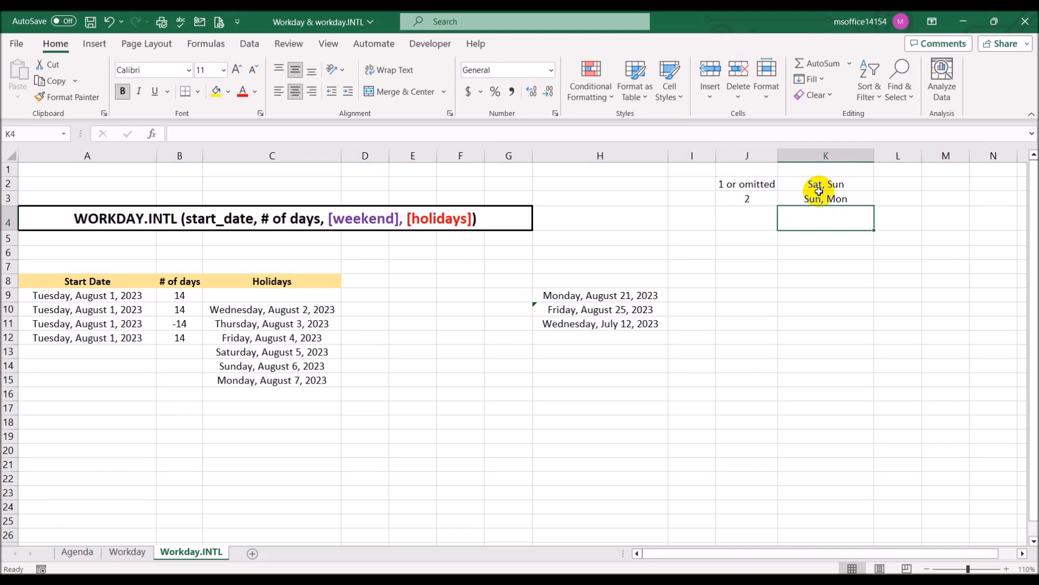
Add weekend code 3 in J4 with its meaning "Mon, Tue" in K4
key(Left)
text(3)
key(Tab)
text(Mon, Tue)
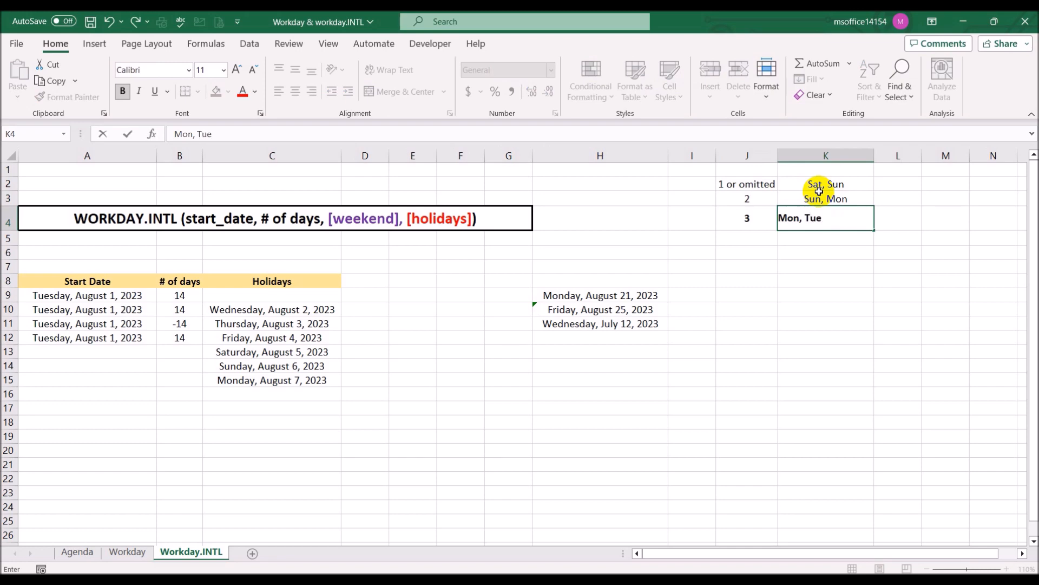
key(Return)
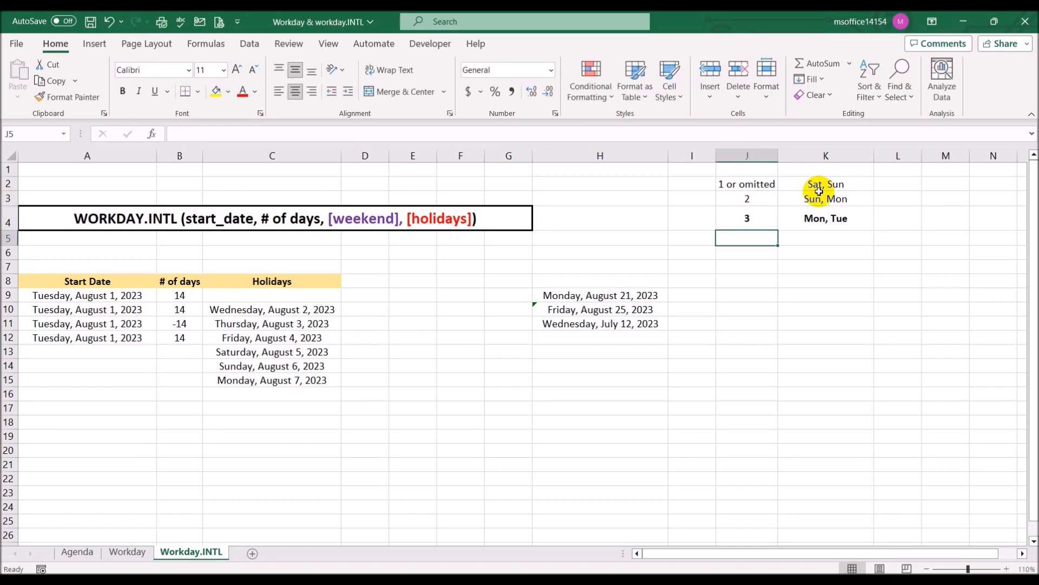
Add weekend code 4 as "Tue, Wed" in row 5 and code 5 as "Wed, Thurs" in row 6
text(4)
key(Tab)
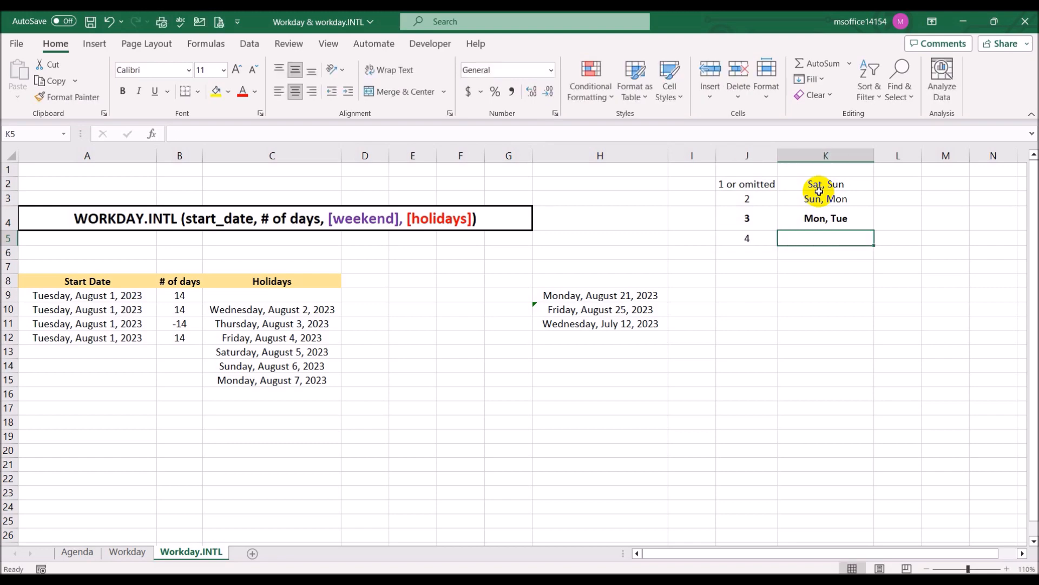
text(Tue, Wed)
key(Return)
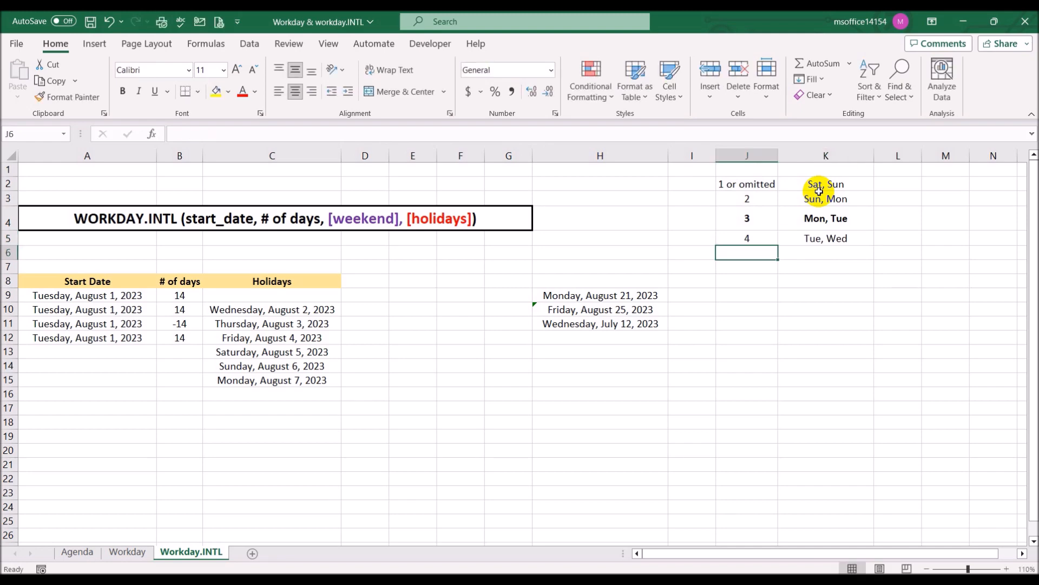
text(5)
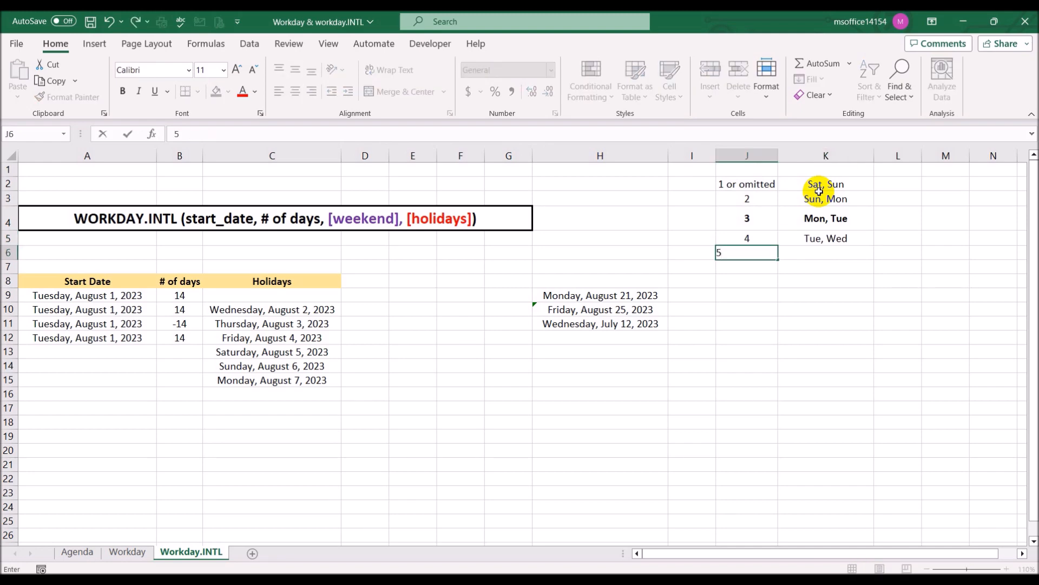
key(Tab)
text(Wed, Thur)
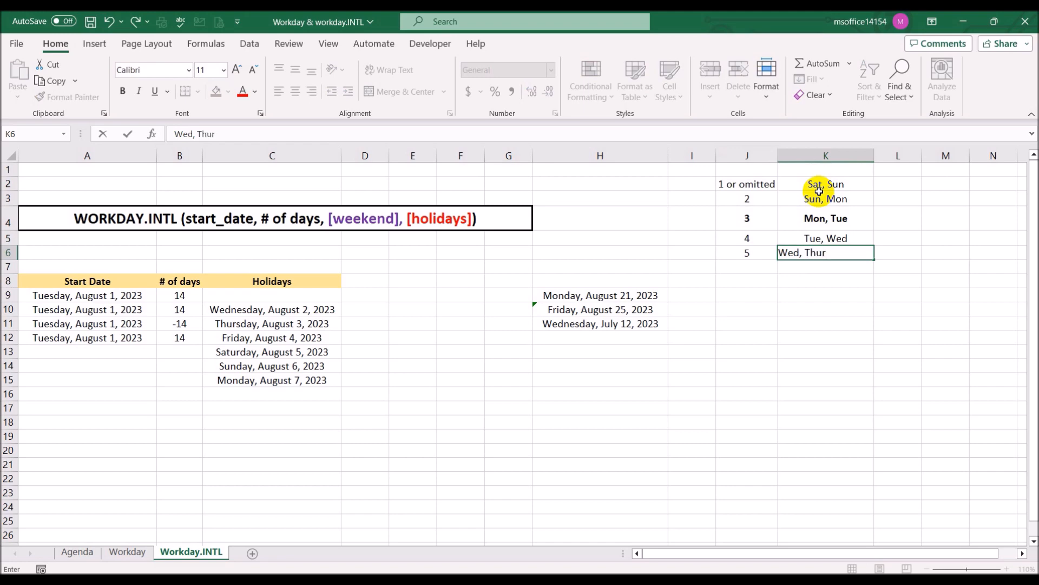
text(s)
key(Return)
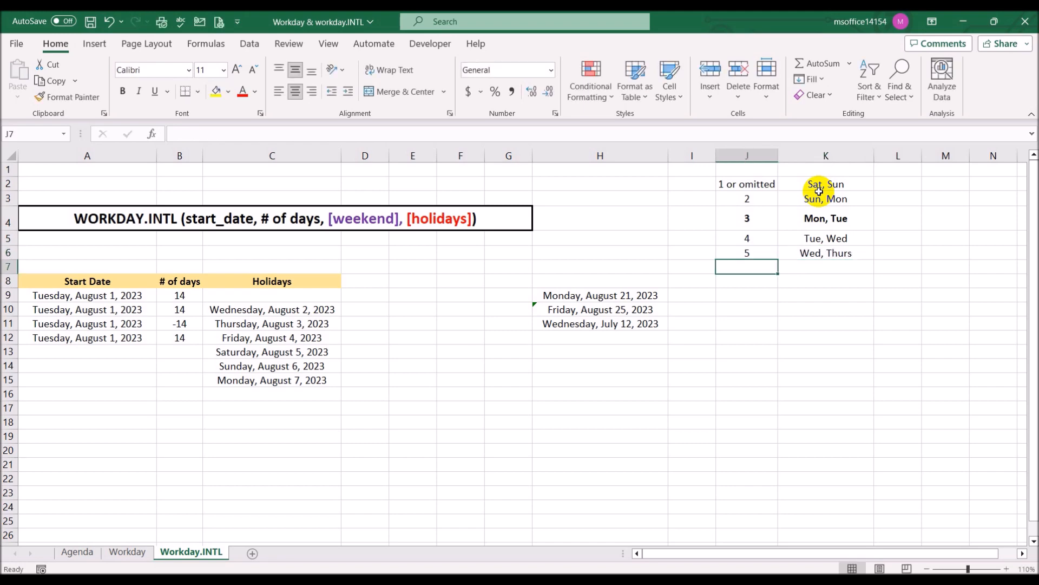
Add weekend code 6 as "Thurs, Fri" in row 7 and code 7 as "Fri, Sat" in row 8
text(6)
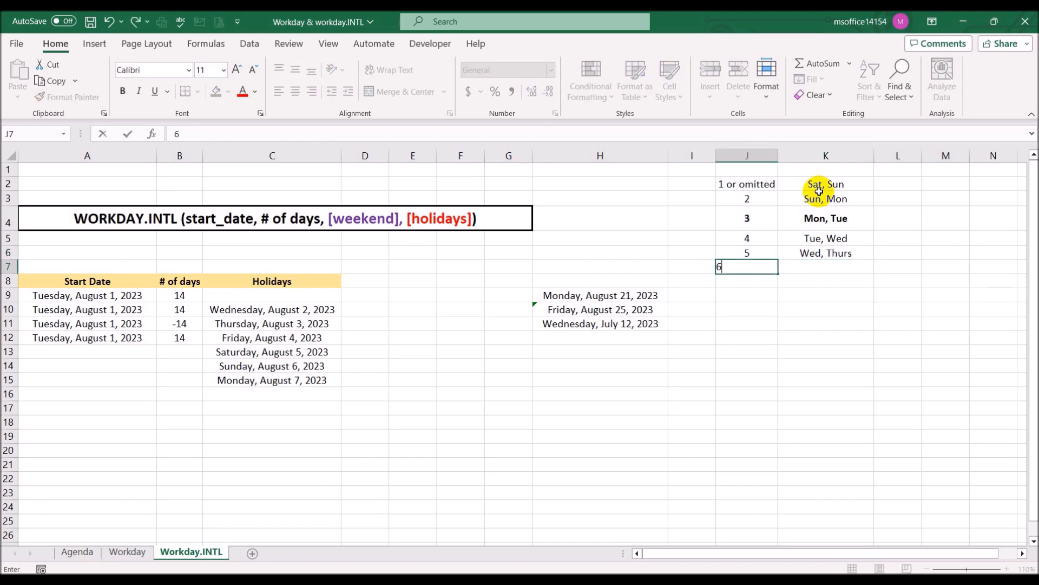
key(Tab)
text(Thu)
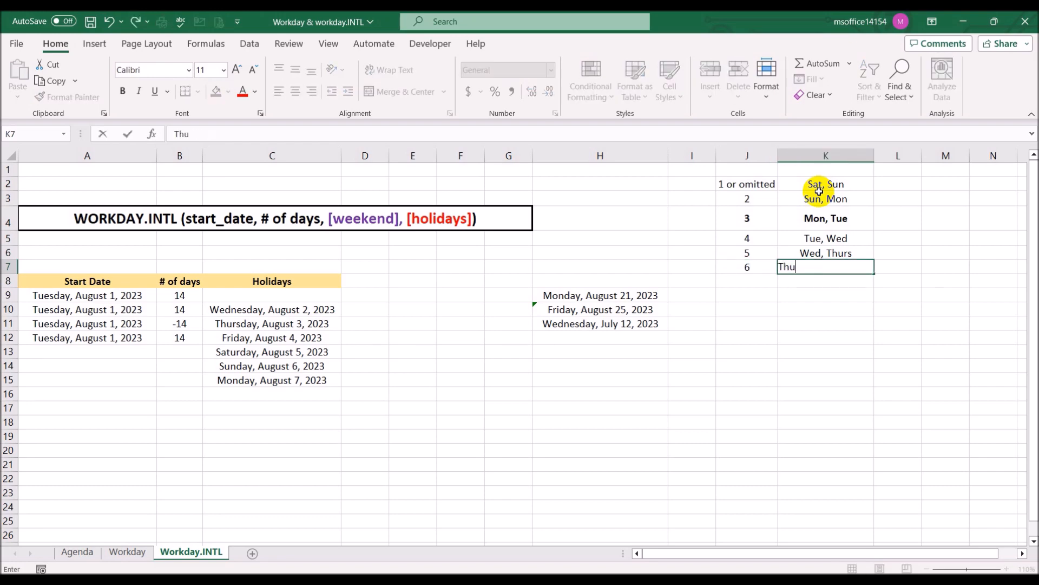
text(rs, Fri)
key(Return)
text(7)
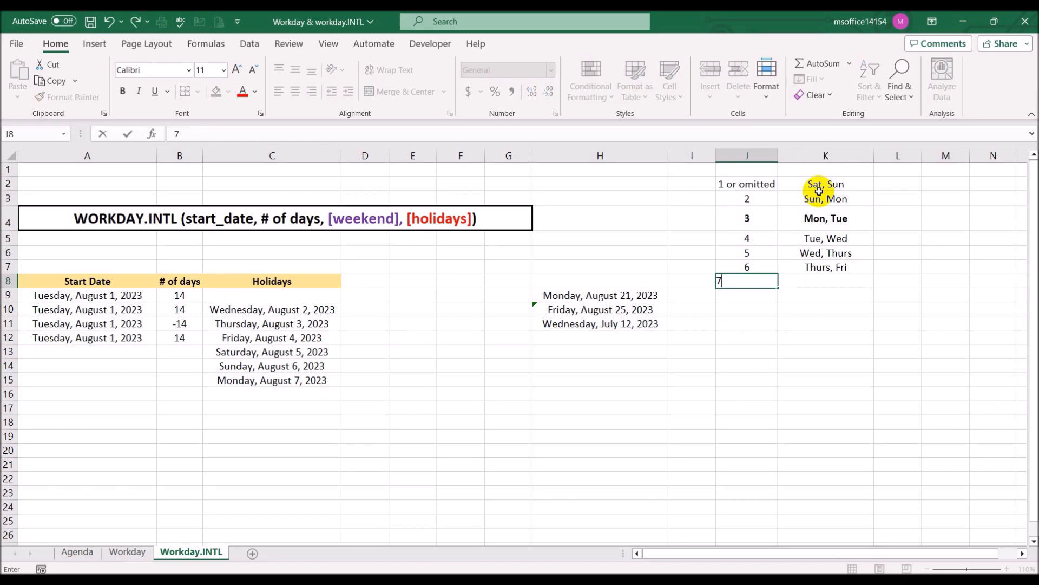
key(Tab)
text(Fri)
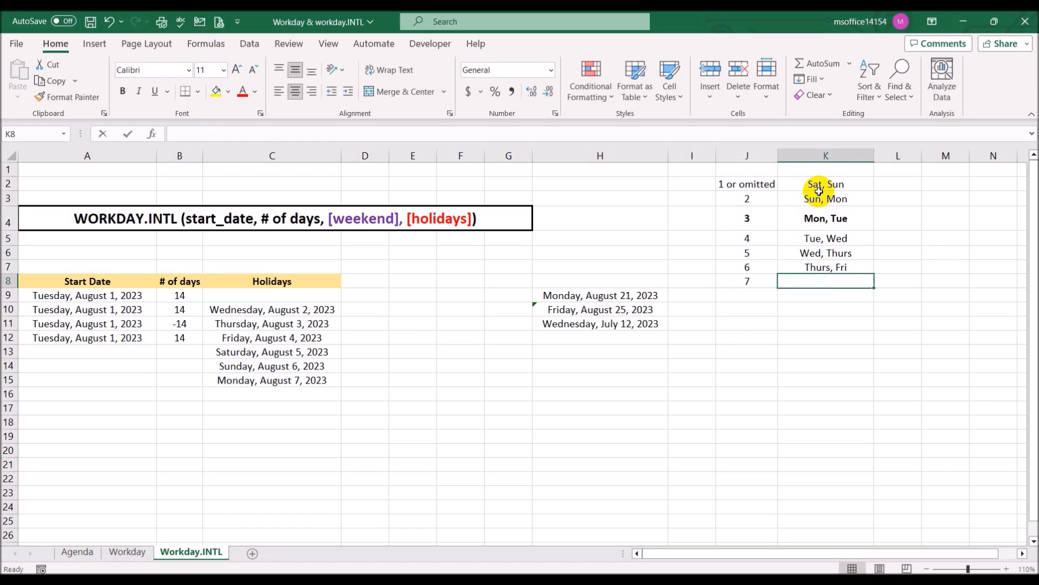
text(, Sat)
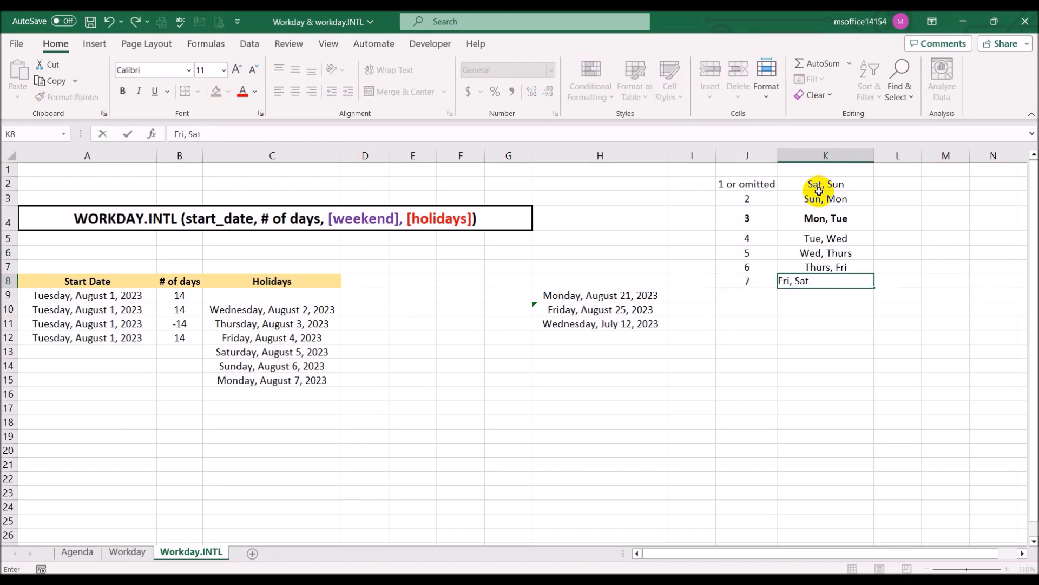
key(Return)
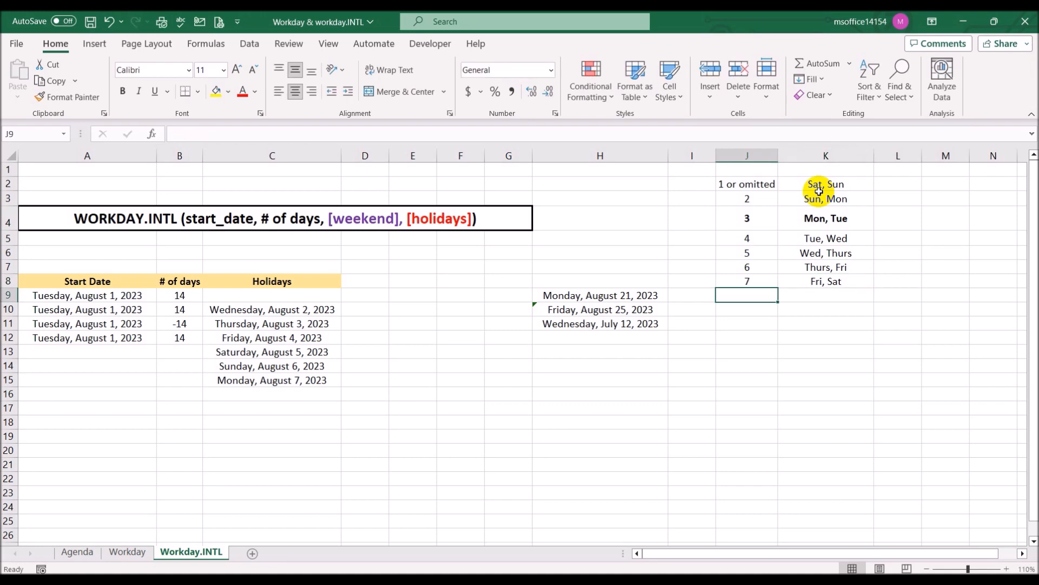
Add weekend code 11 in J9 with its meaning "Sun only" in K9, rejecting the autocompleted text
text(11)
key(Tab)
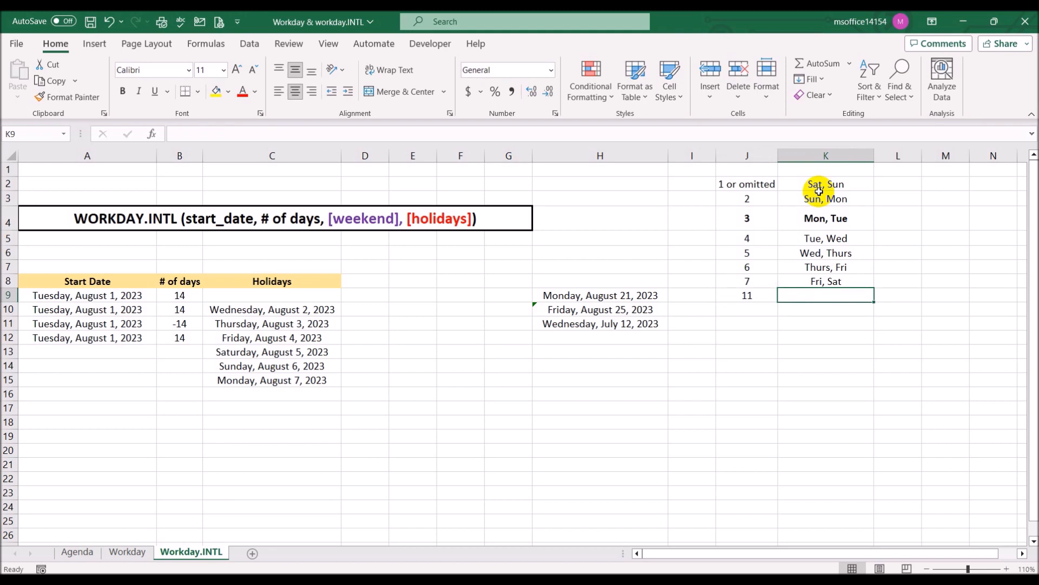
text(Sun, Mon)
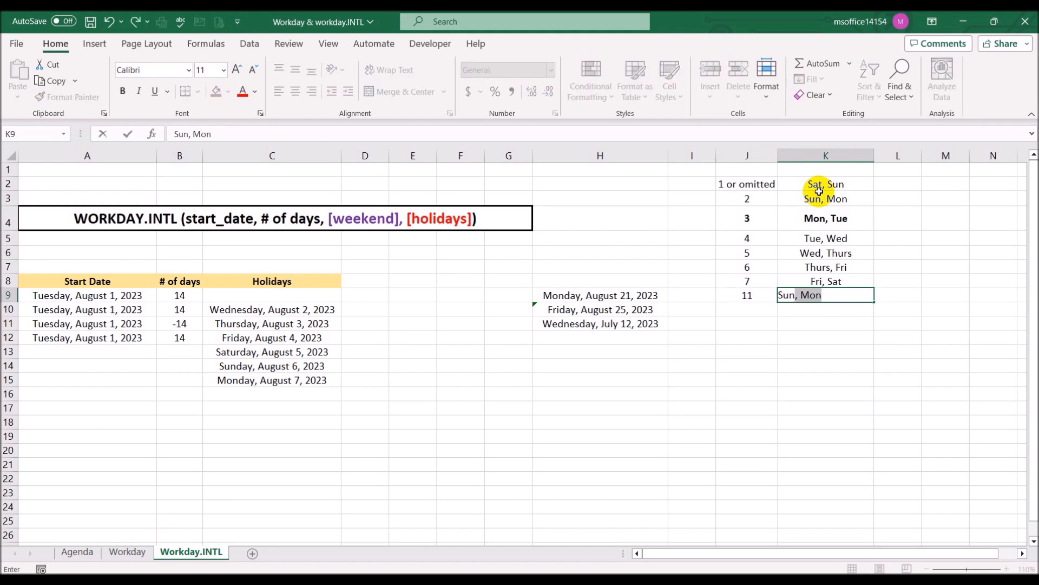
key(BackSpace)
text(only)
key(shift+Left)
key(shift+Left)
key(shift+Left)
key(Right)
key(Right)
key(Left)
key(Left)
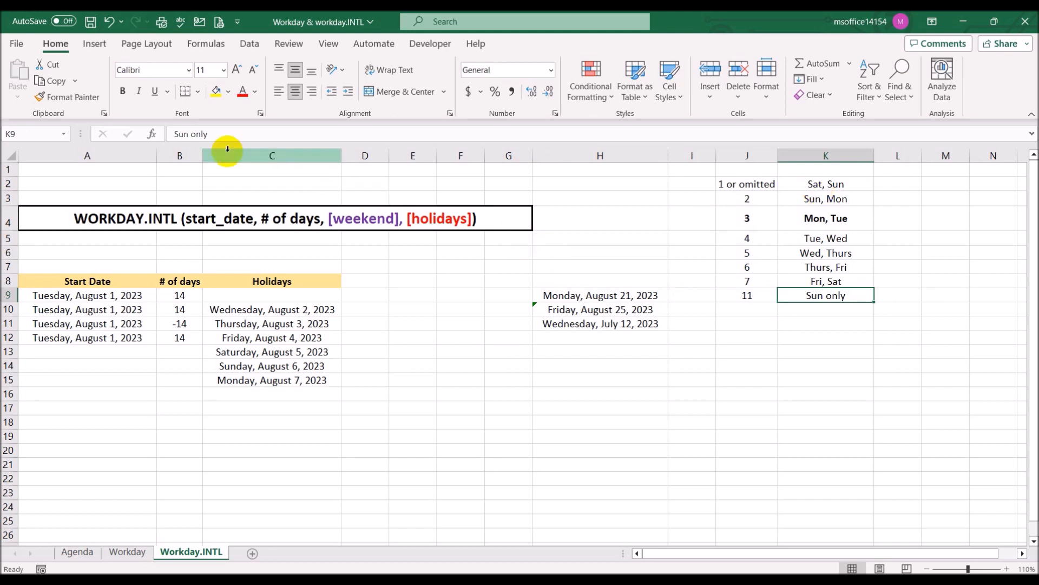
Copy the text " only" out of the K9 entry, leaving the cell's content as it is
click(202, 137)
drag(202, 136, 189, 134)
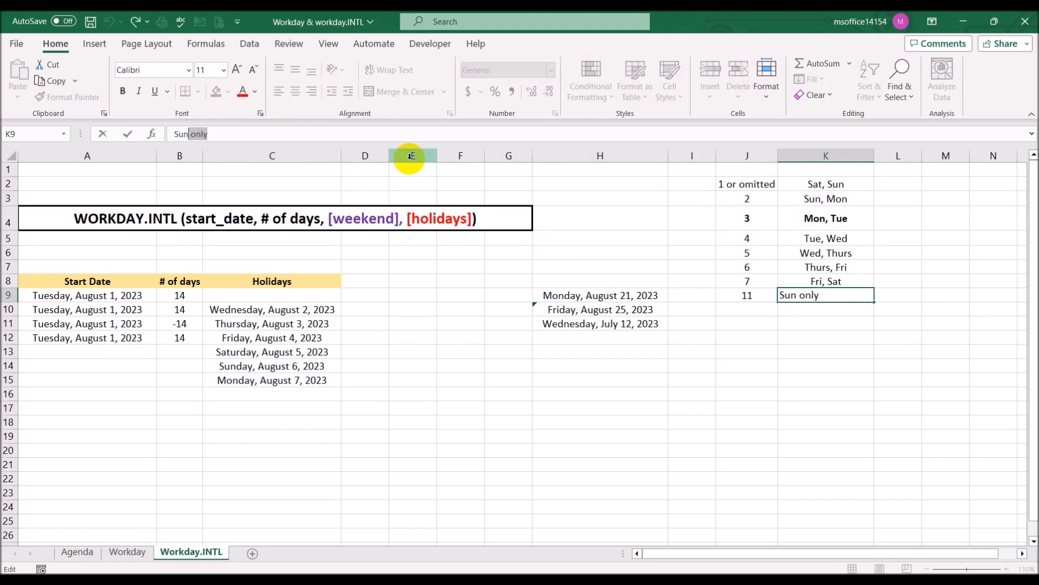
key(ctrl+c)
key(Escape)
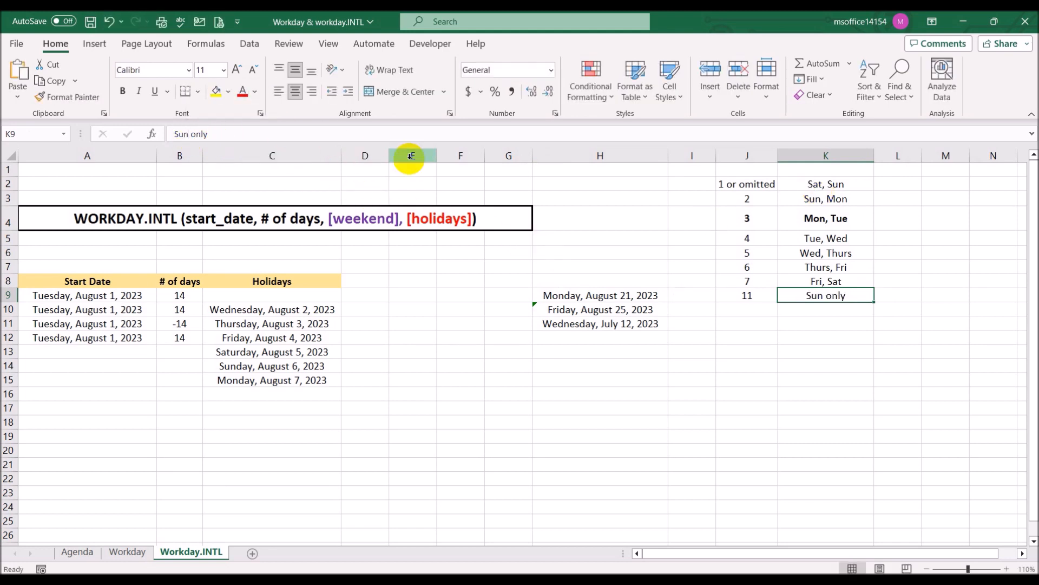
Add weekend code 12 in J10 with its meaning "Mon only" in K10, replacing the autocompleted text
click(739, 309)
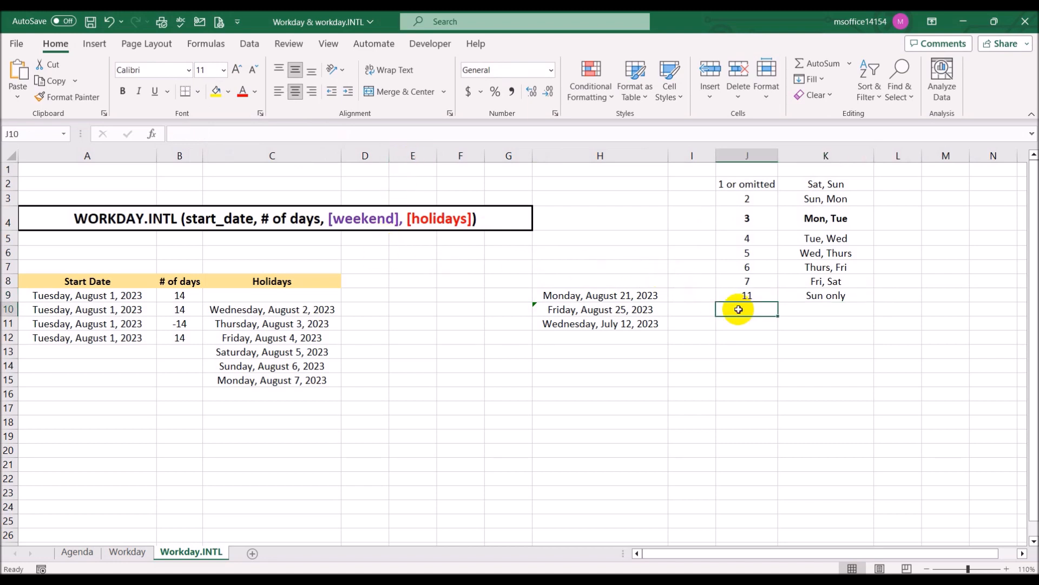
text(12)
key(Tab)
text(mon, Tue)
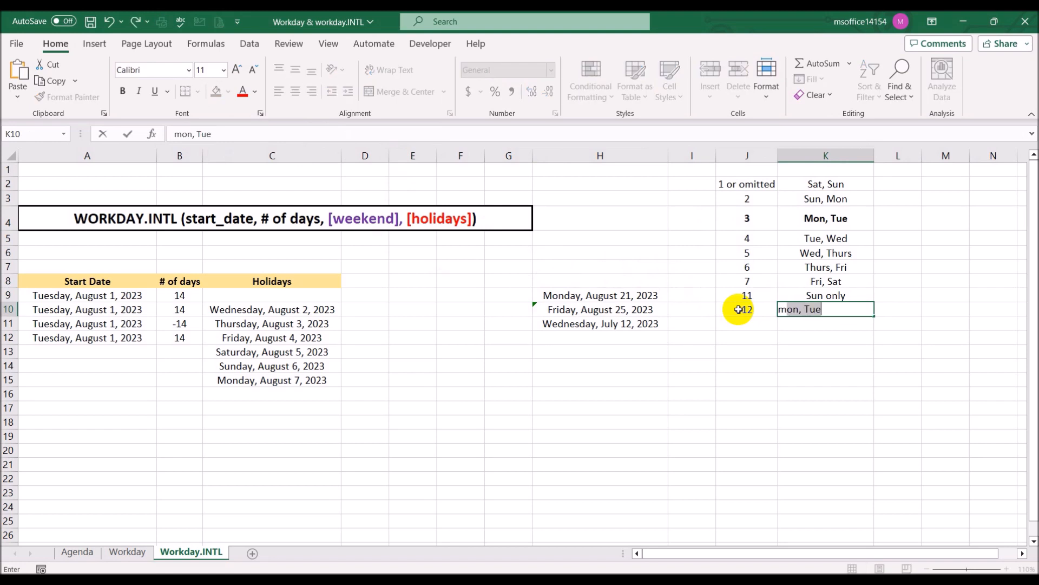
key(BackSpace)
key(BackSpace)
key(BackSpace)
key(BackSpace)
text(Mon only)
key(Return)
Add weekend code 13 in J11 with its meaning "Tue only" in K11
text(13)
key(Tab)
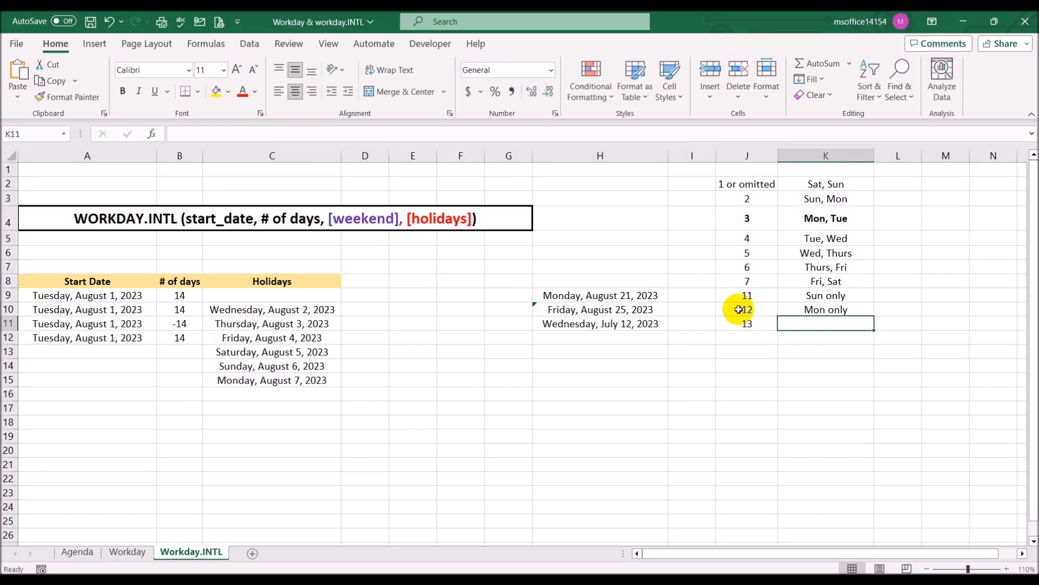
text(Tues)
key(BackSpace)
text(only)
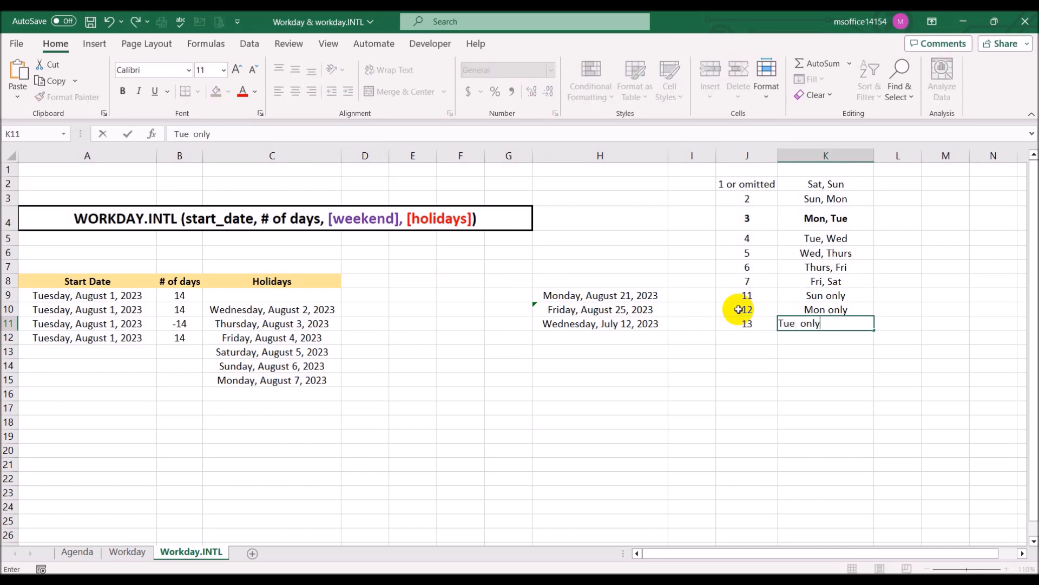
key(Return)
Add weekend code 14 as "Wed only" in row 12 and code 15 as "Thurs only" in row 13
text(14)
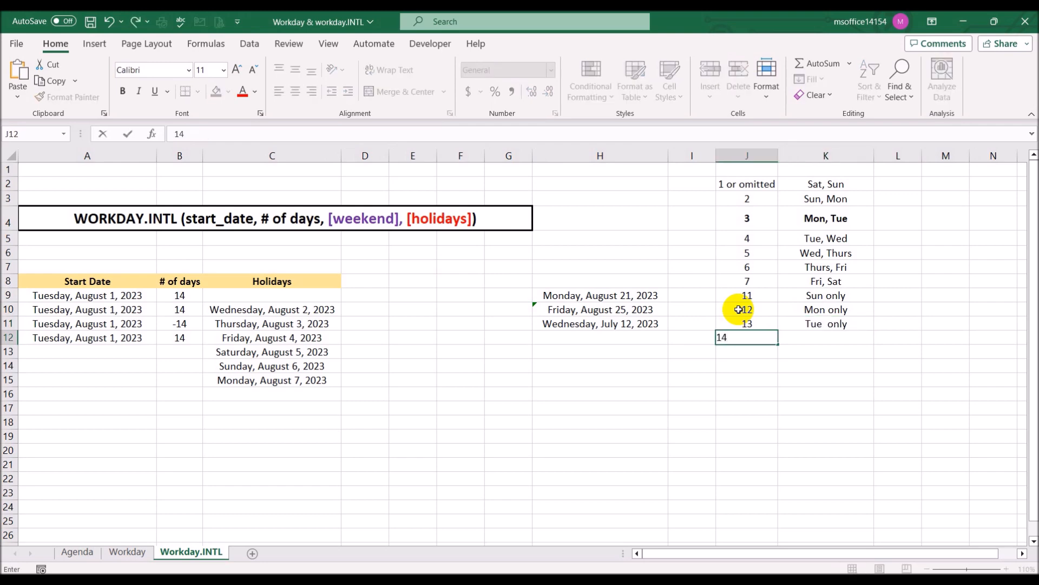
key(Tab)
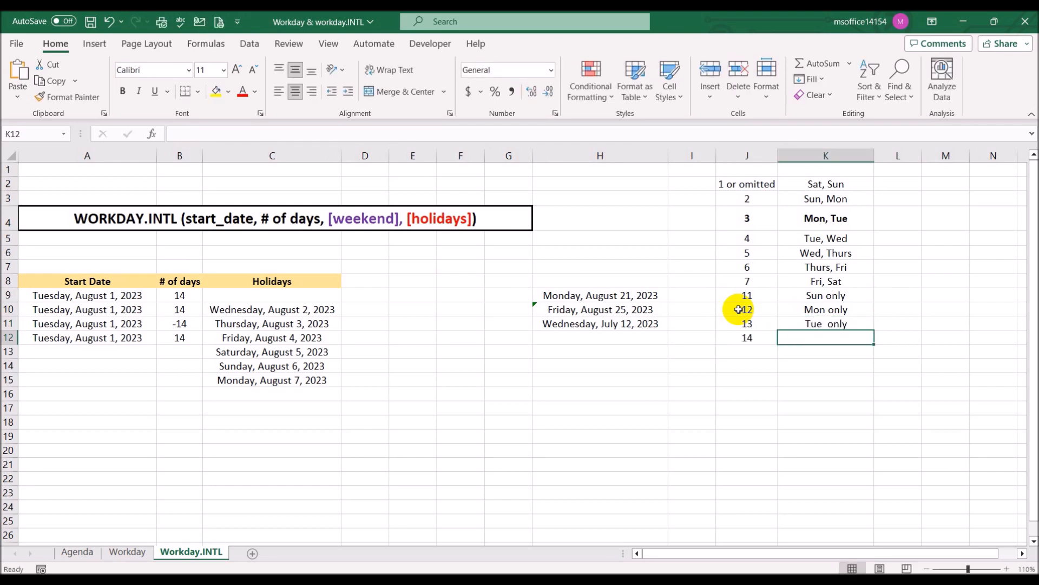
text(Wed only)
key(Return)
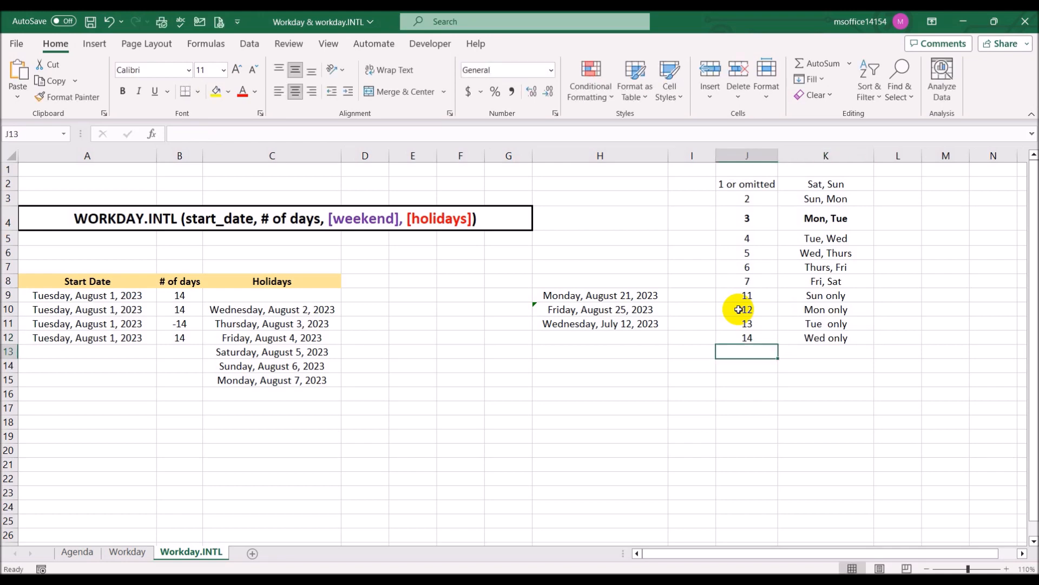
text(15)
key(Tab)
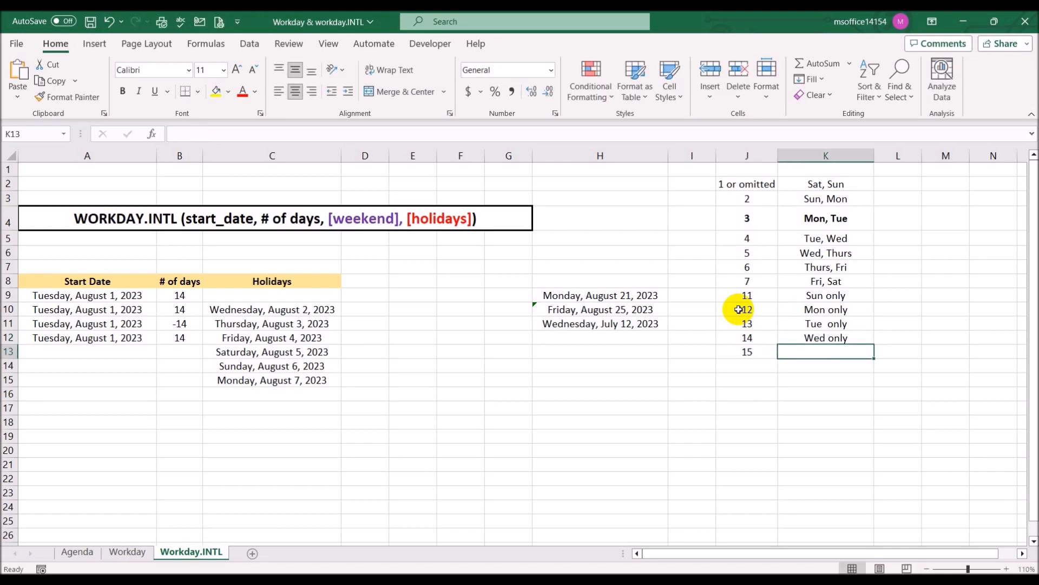
text(Thurs only)
key(Return)
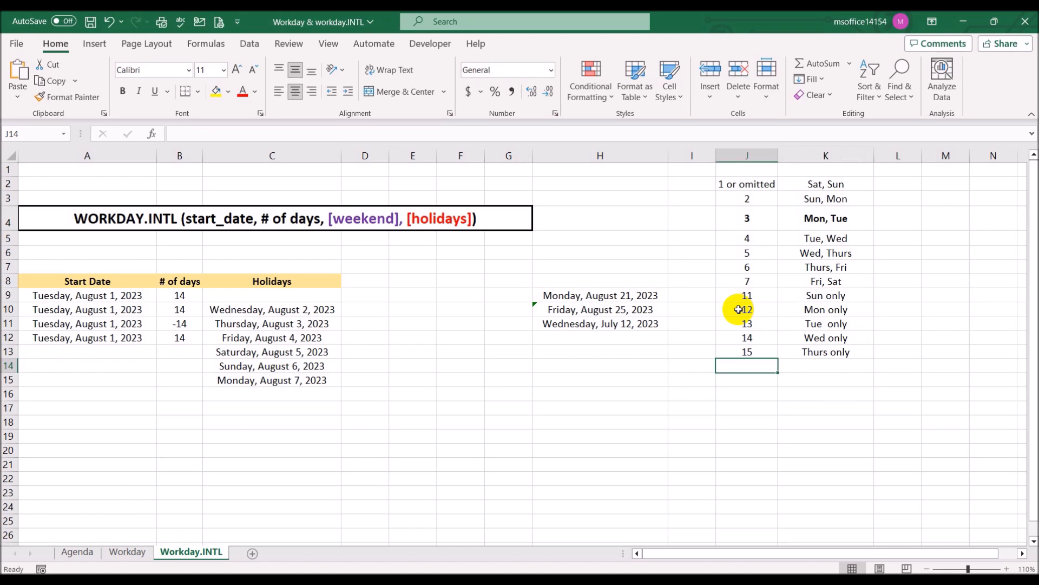
Add weekend code 16 as "Fri only" in row 14 and code 17 as "Sat only" in row 15
text(16)
key(Tab)
text(Fri only)
key(Return)
text(17)
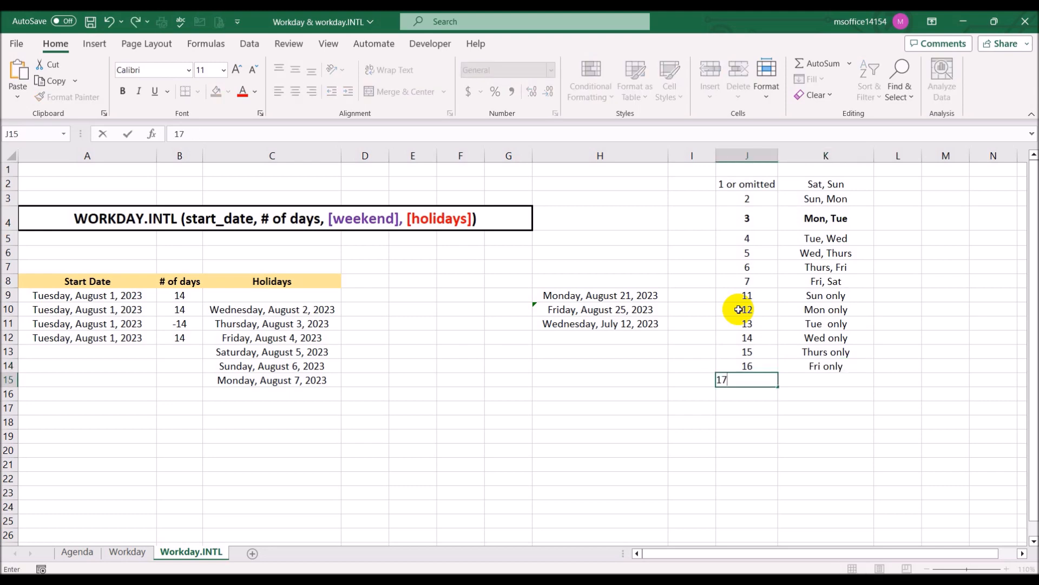
key(Tab)
text(Sa)
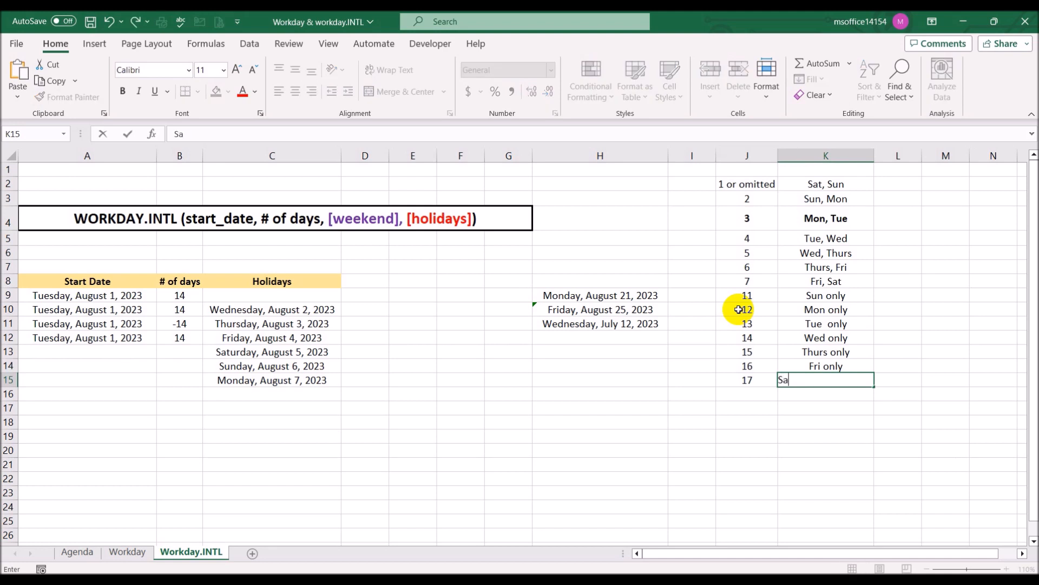
text(t only)
key(Return)
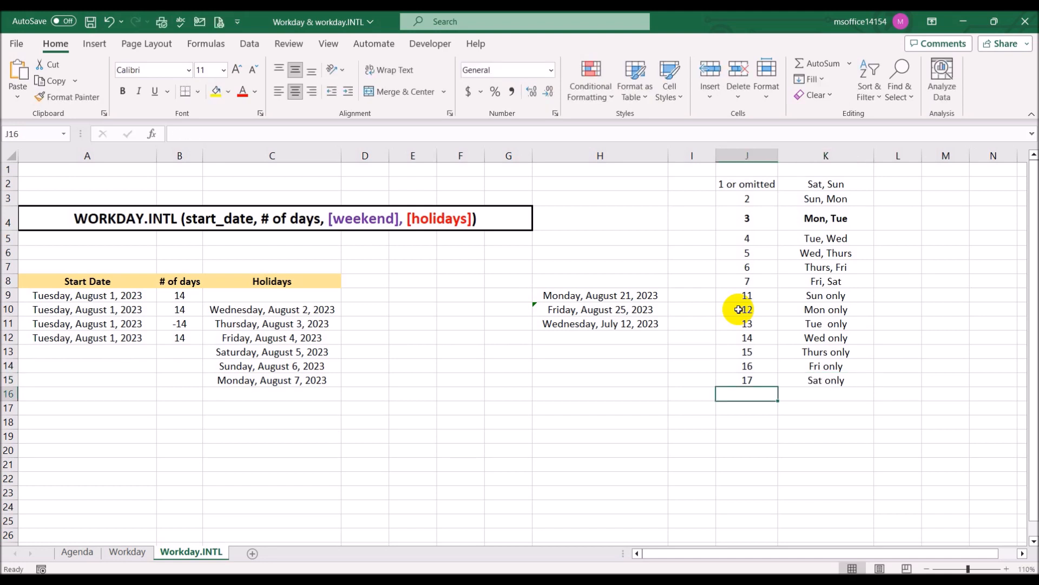
Remove the bold formatting from the code 3 entry in J4:K4
drag(754, 216, 801, 224)
key(ctrl+b)
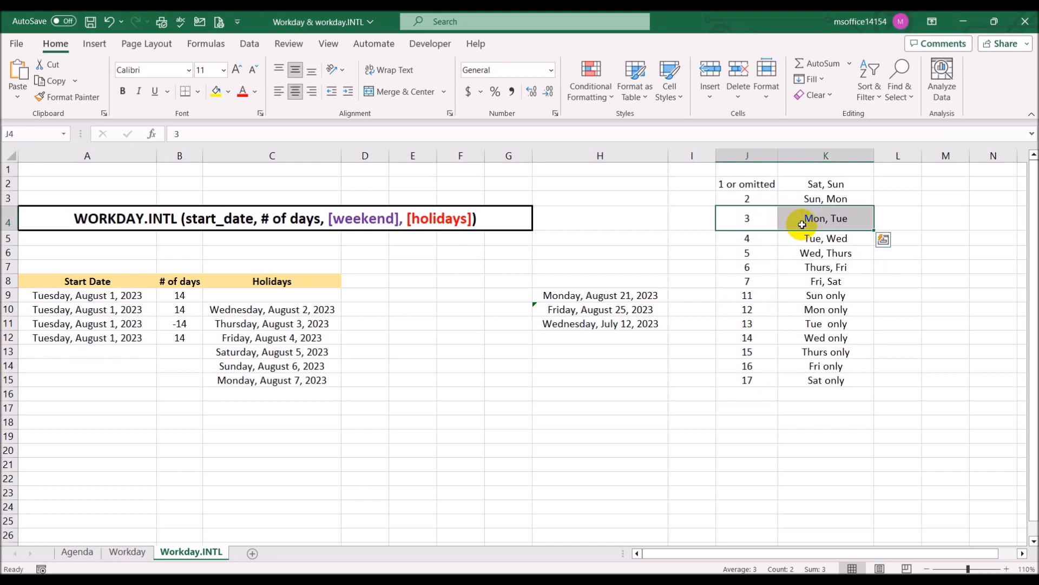
Review the weekend codes and meanings in J2:K15 alongside the H9 formula that omits the weekend argument
click(831, 380)
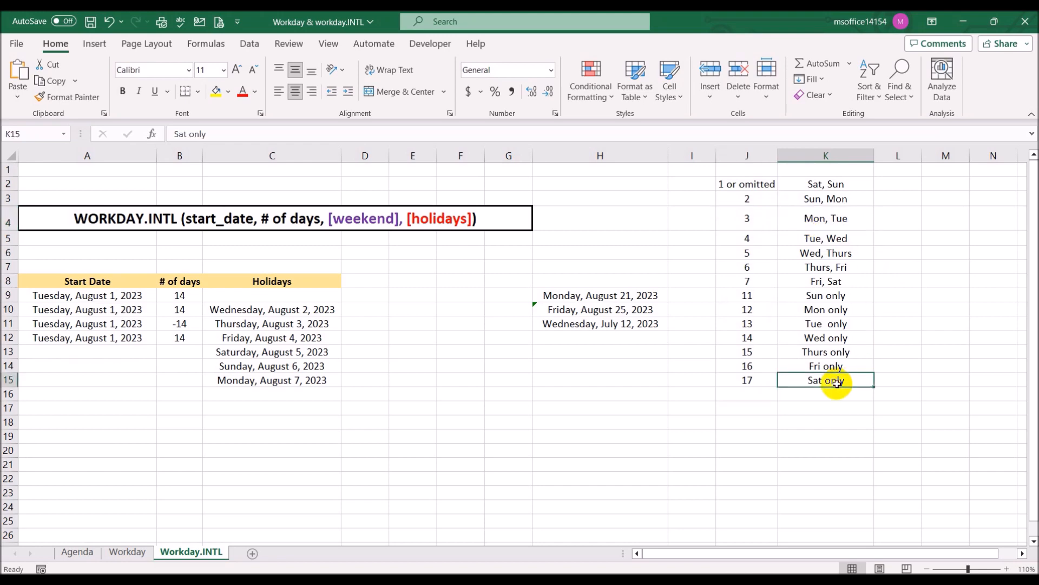
click(749, 183)
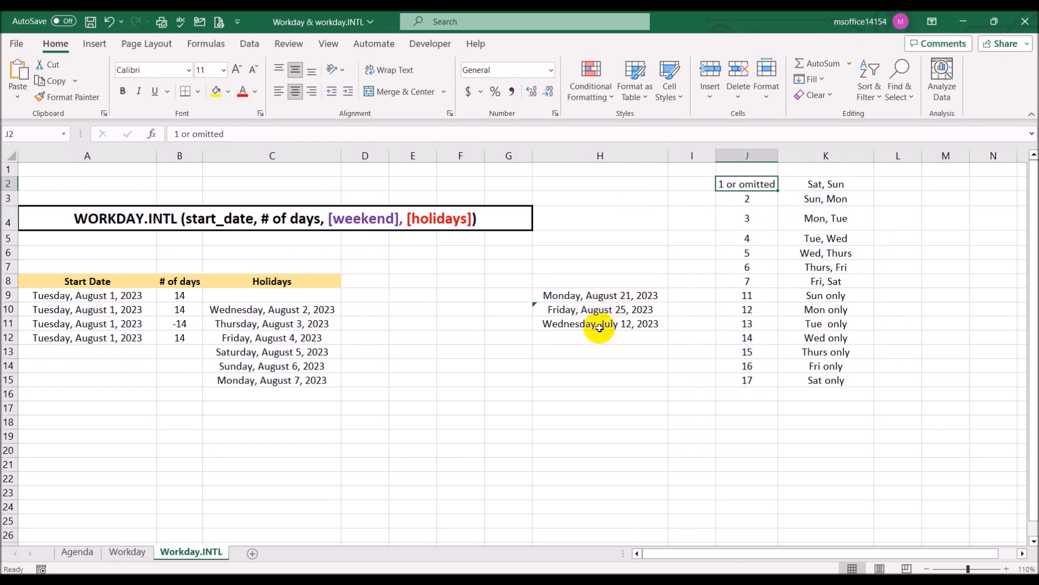
click(596, 293)
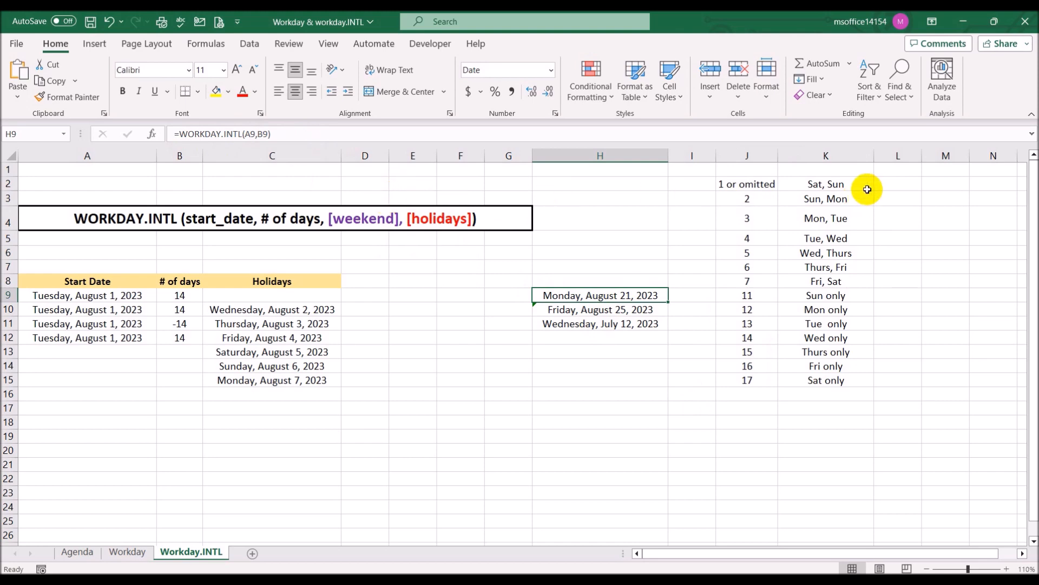
click(845, 186)
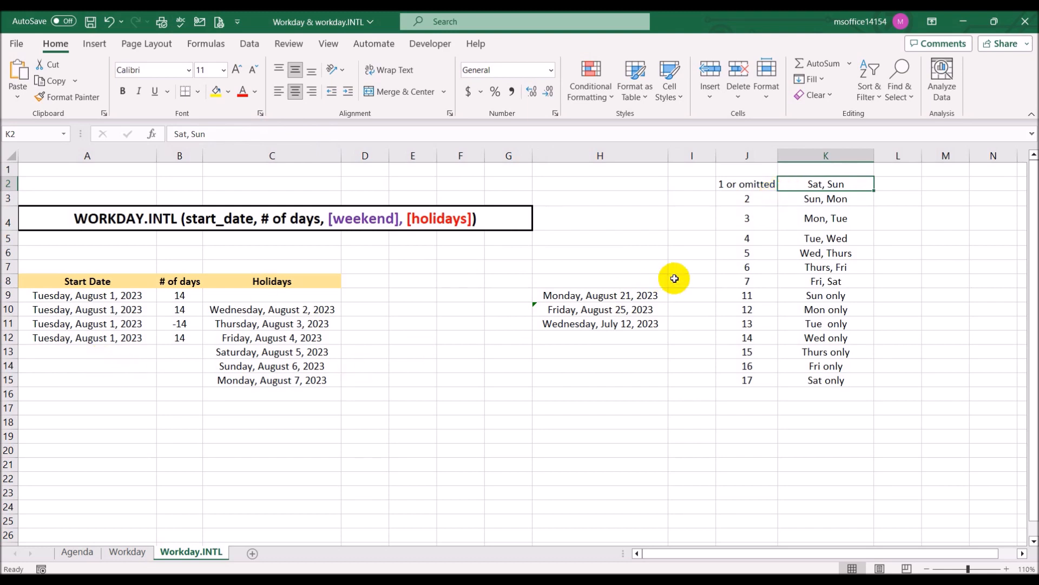
click(813, 200)
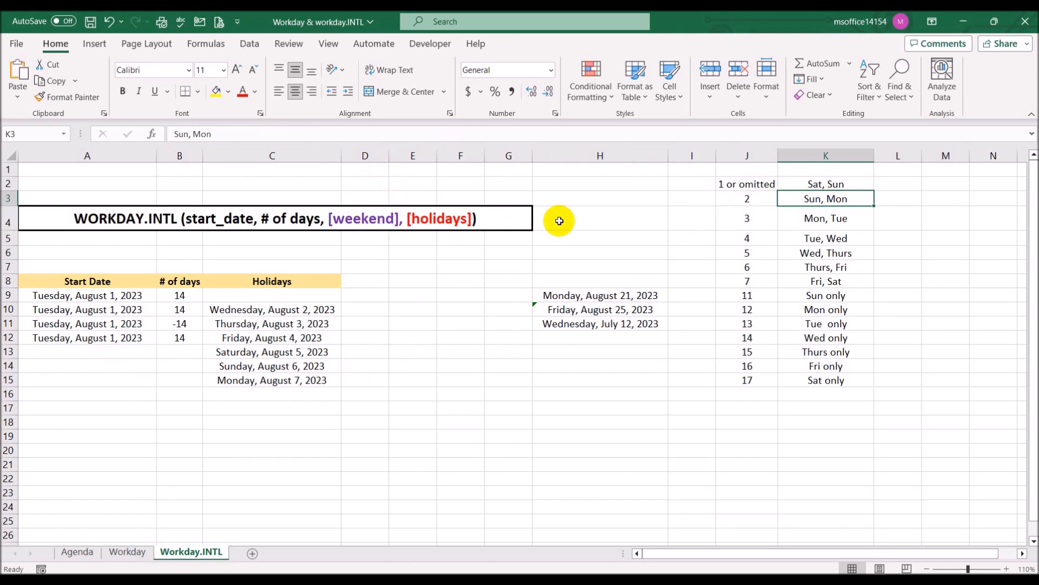
click(808, 222)
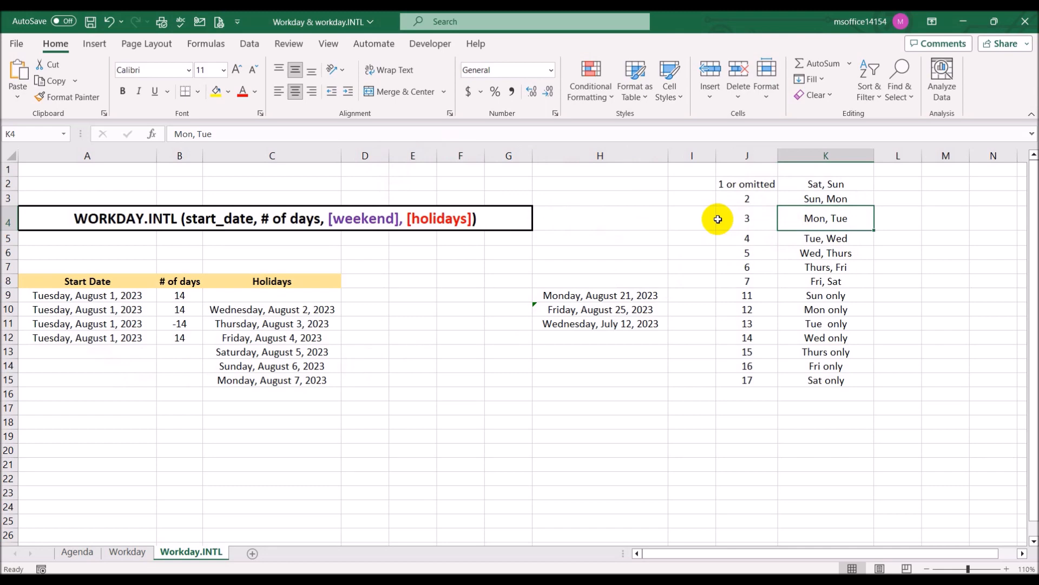
click(824, 295)
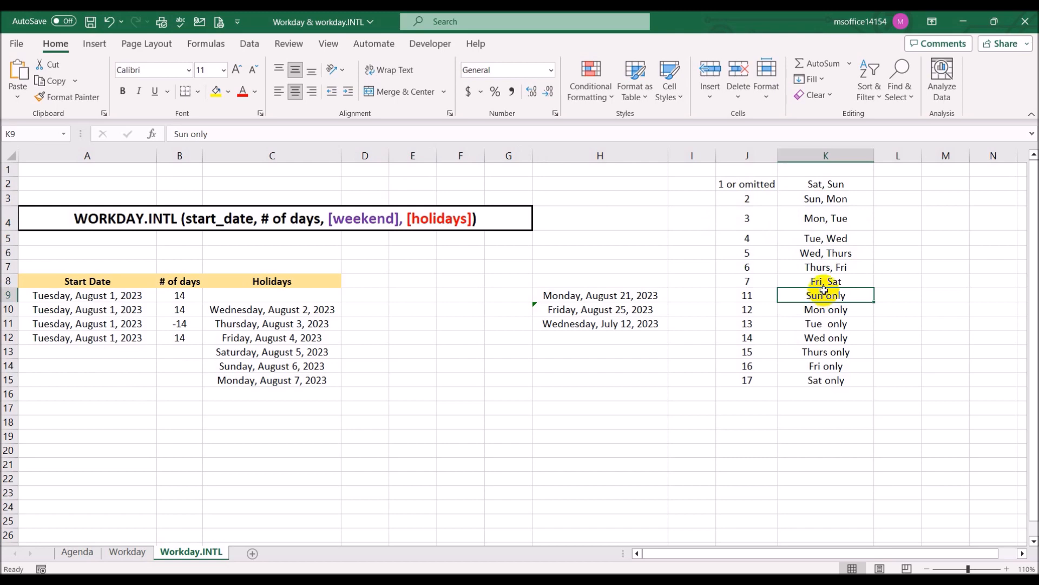
click(746, 293)
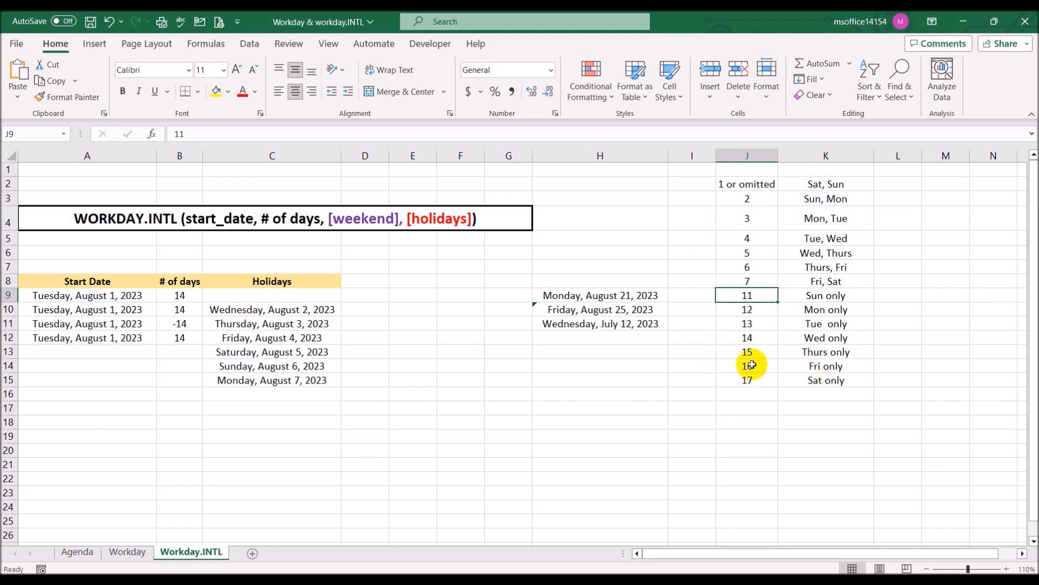
Add another example row with start date 1/8 in A13 and 14 days in B13
click(83, 348)
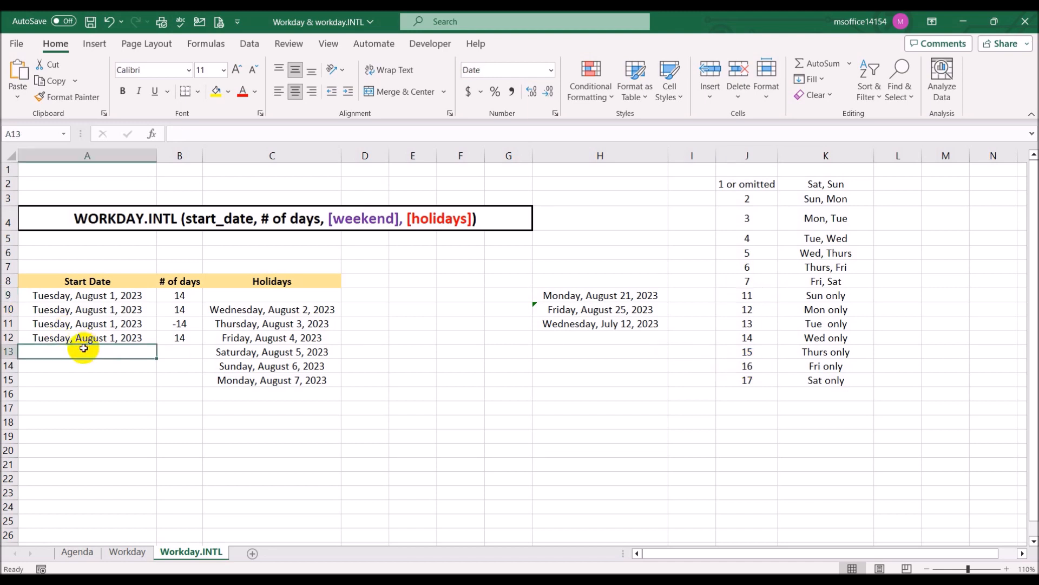
text(1/8)
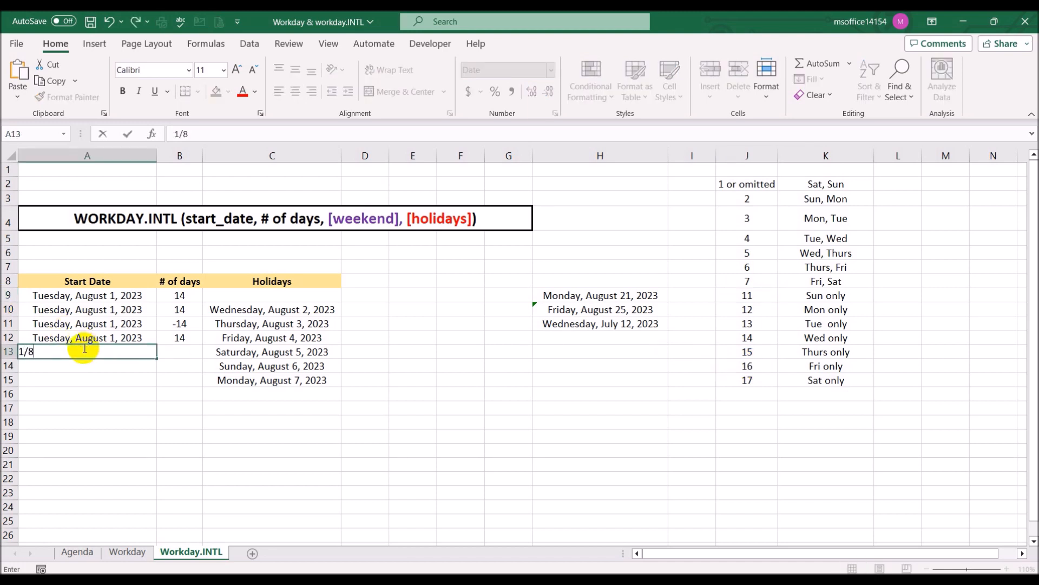
key(Tab)
text(14)
key(Tab)
key(Tab)
key(Tab)
key(Tab)
key(Tab)
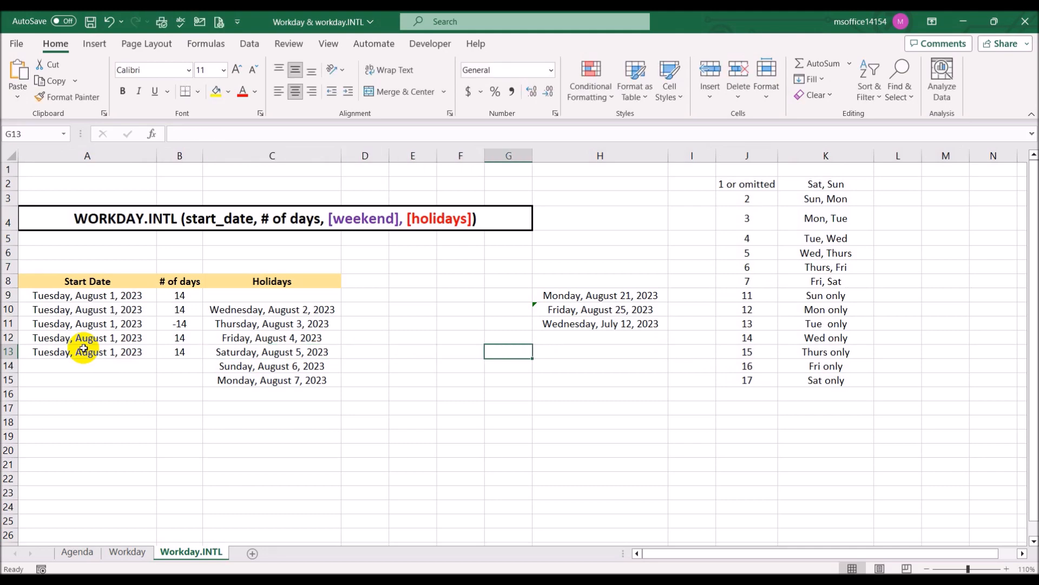
Enter a WORKDAY.INTL formula in H12 using start date A12, days B12 and weekend code 3 (Monday, Tuesday)
key(Up)
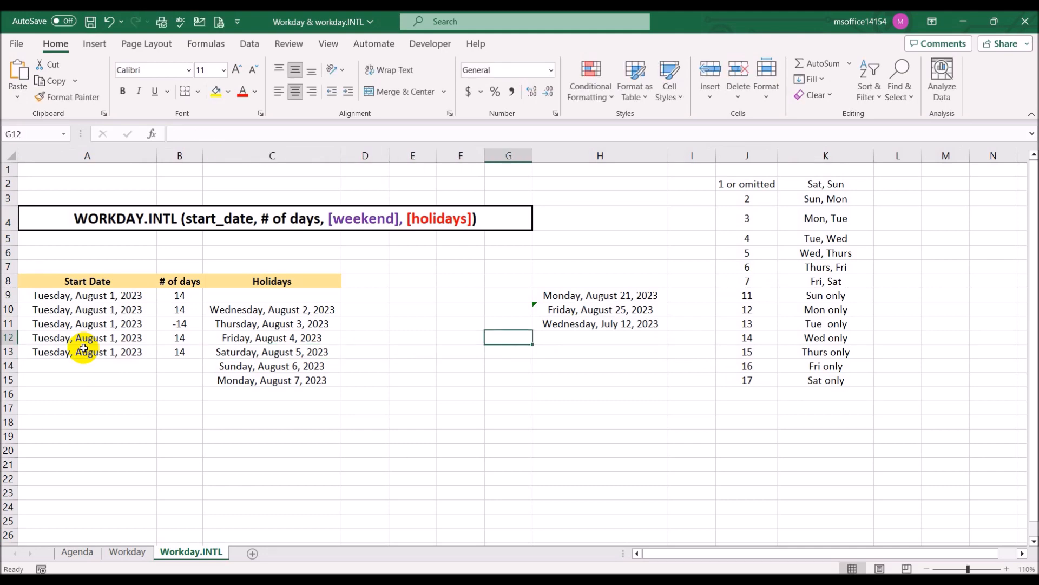
key(Left)
key(Left)
key(Left)
key(Left)
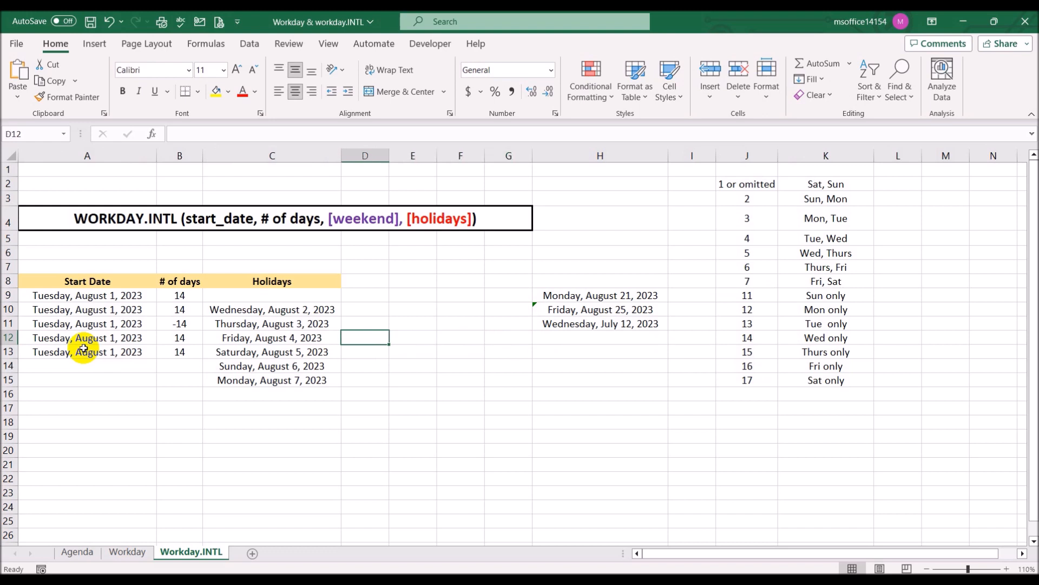
key(Right)
key(Right)
key(Right)
key(Right)
key(Right)
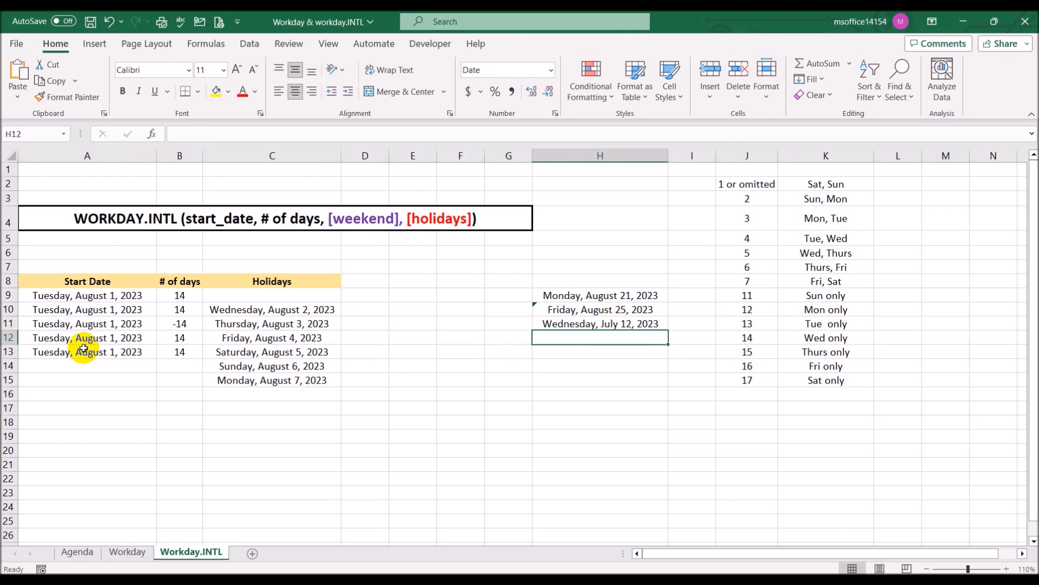
text(=wok)
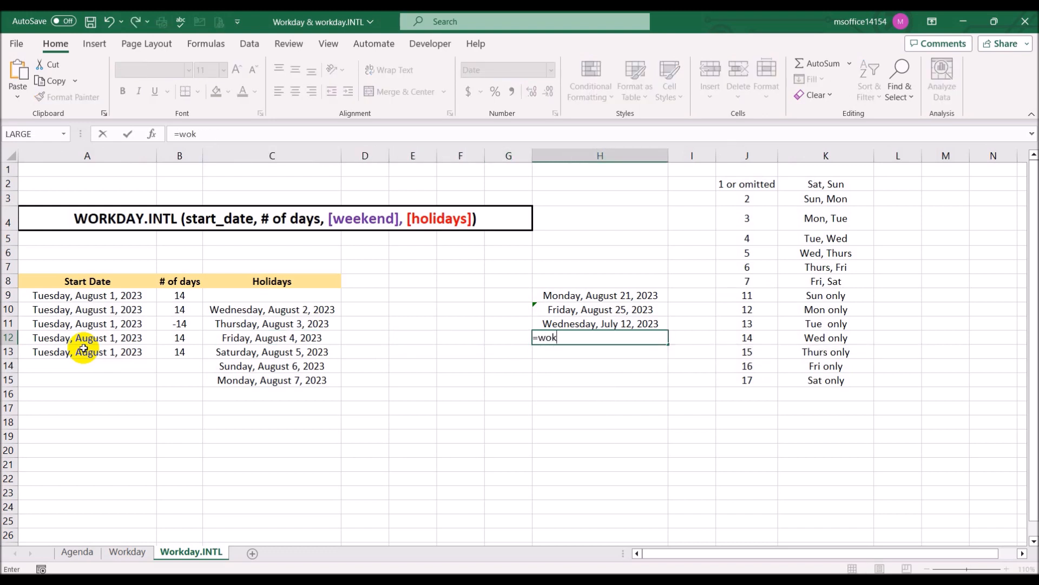
key(BackSpace)
text(r)
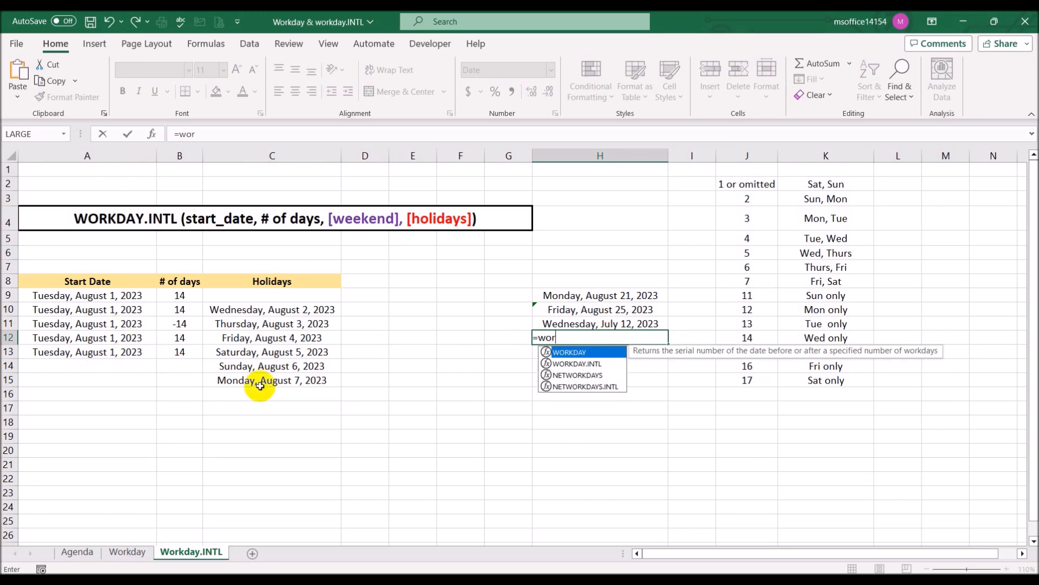
double_click(600, 362)
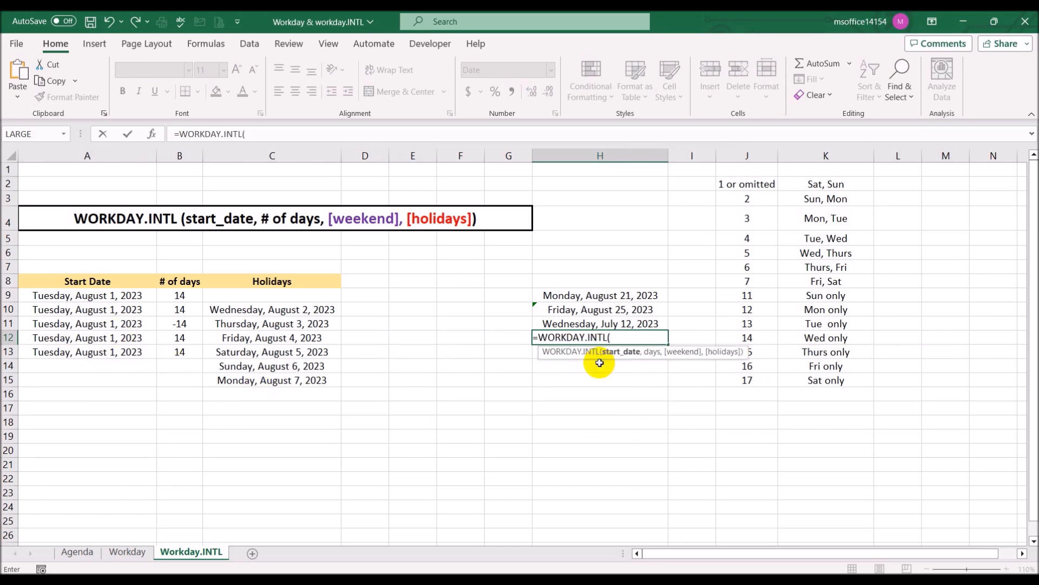
click(99, 338)
text(,)
click(174, 338)
text(,)
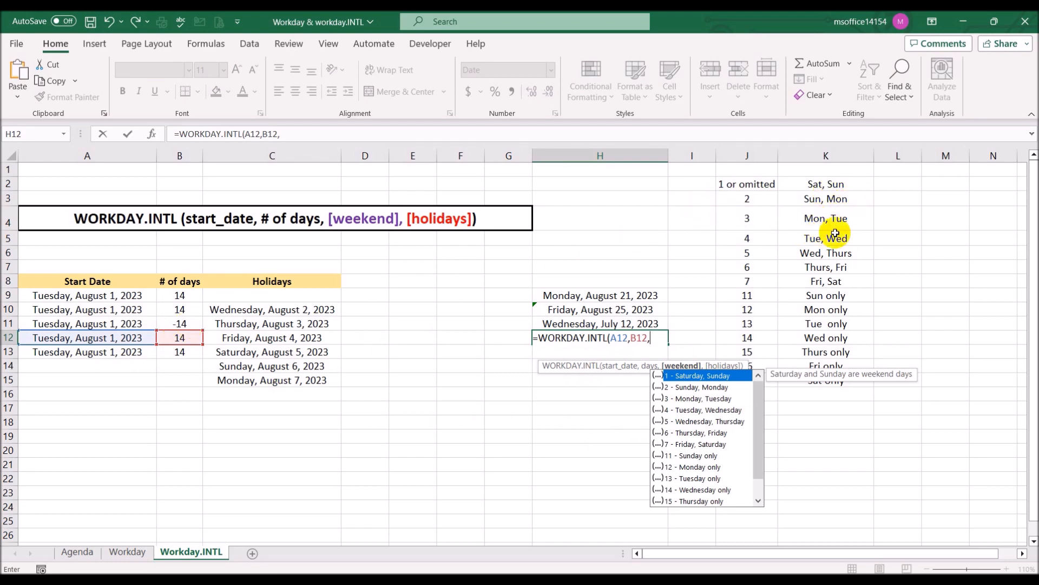
double_click(698, 399)
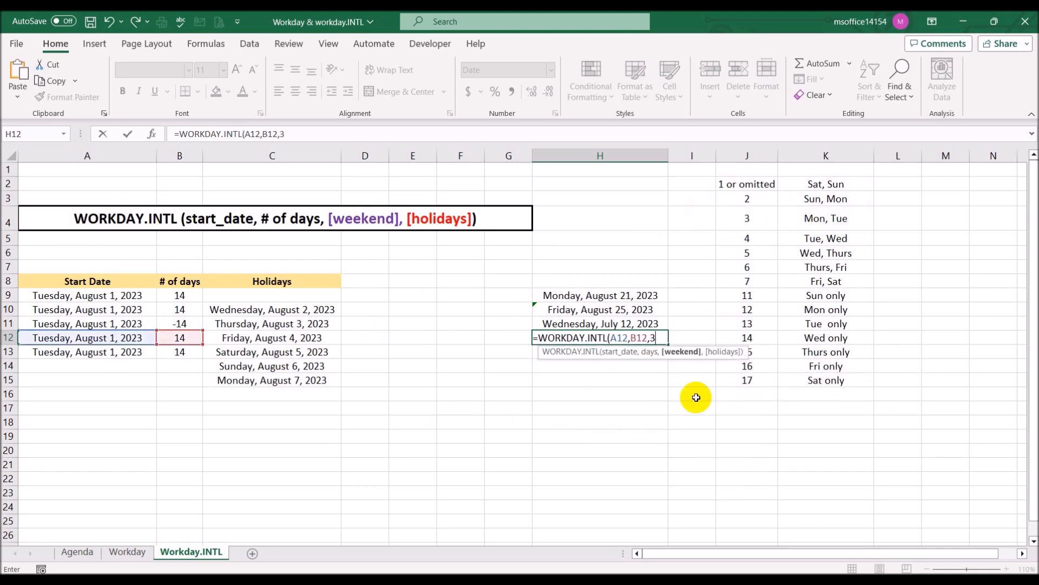
text())
key(Return)
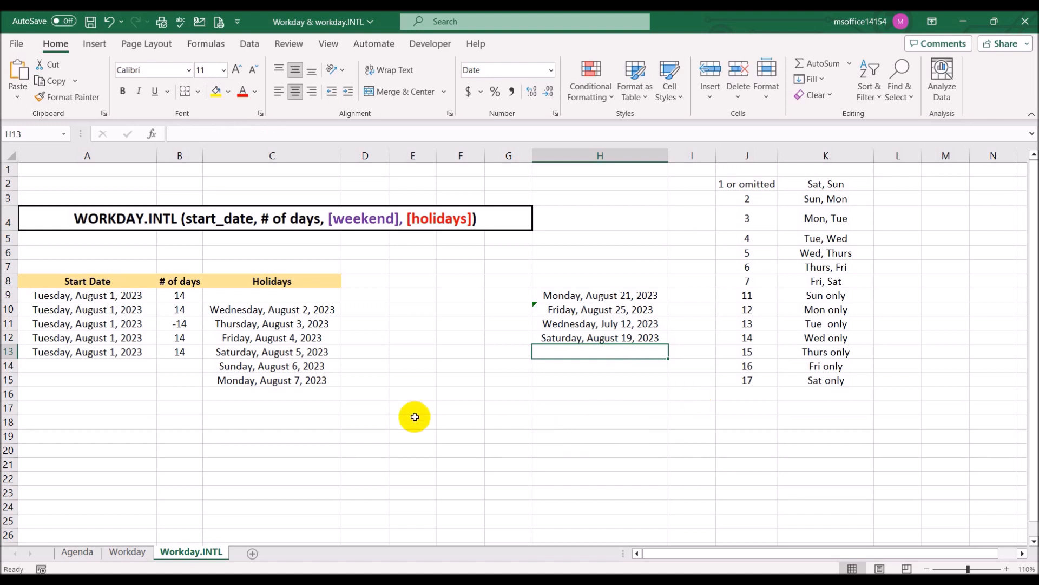
Examine the row 12 example from A12 to H12 and look at August 2023 in the system calendar
click(96, 337)
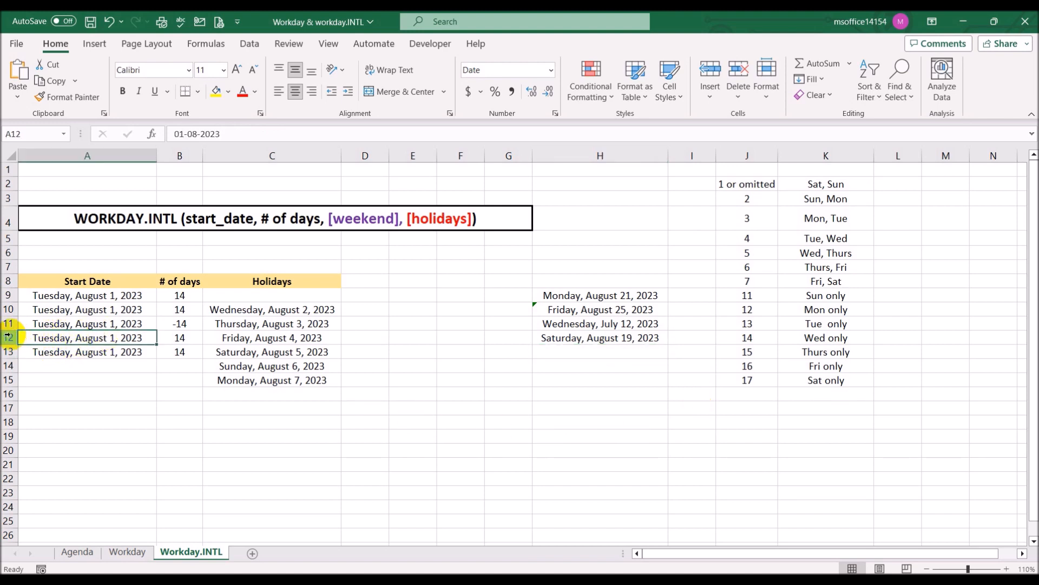
drag(47, 332, 561, 338)
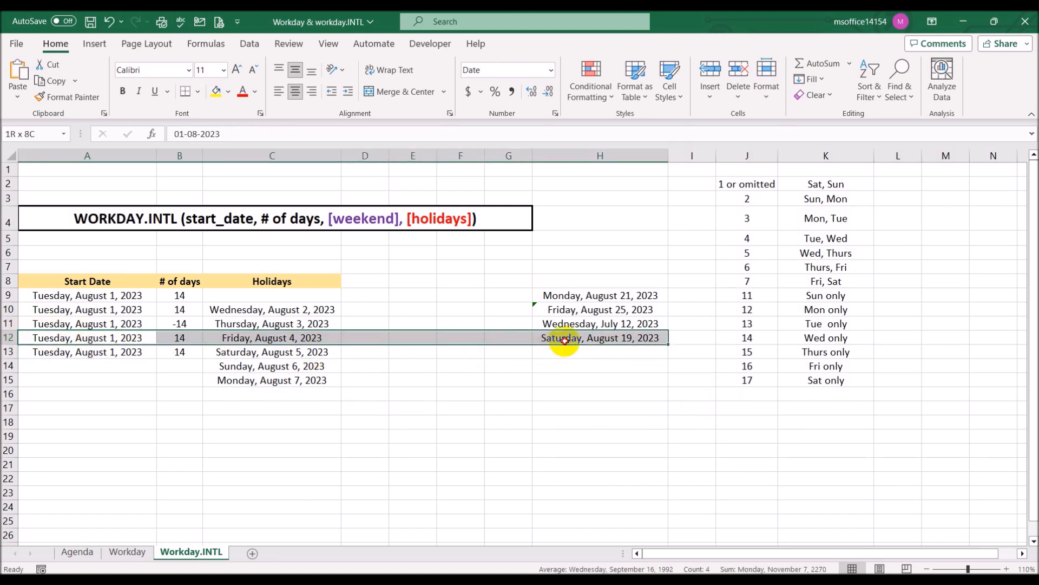
click(637, 456)
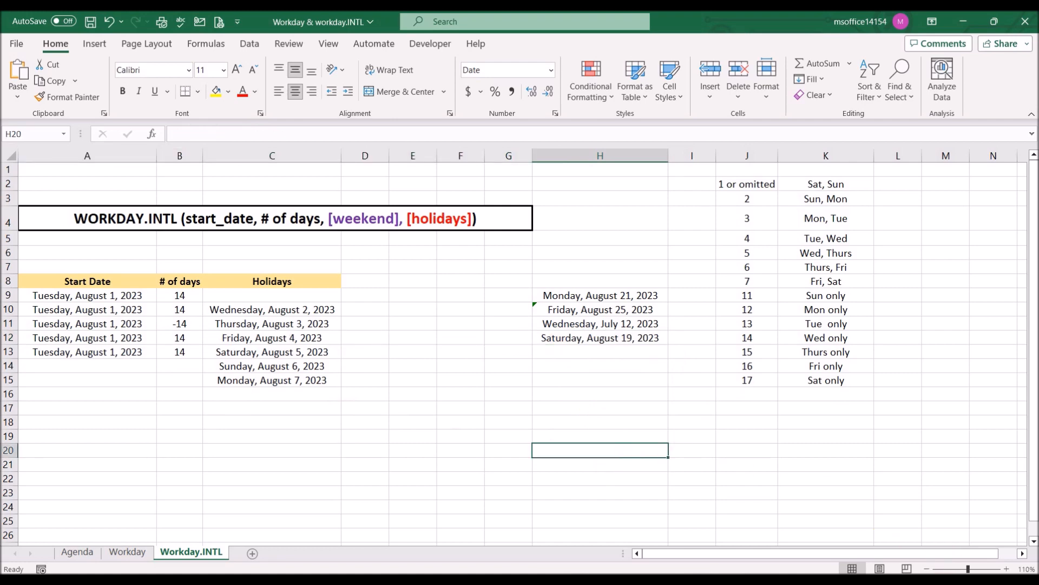
click(985, 582)
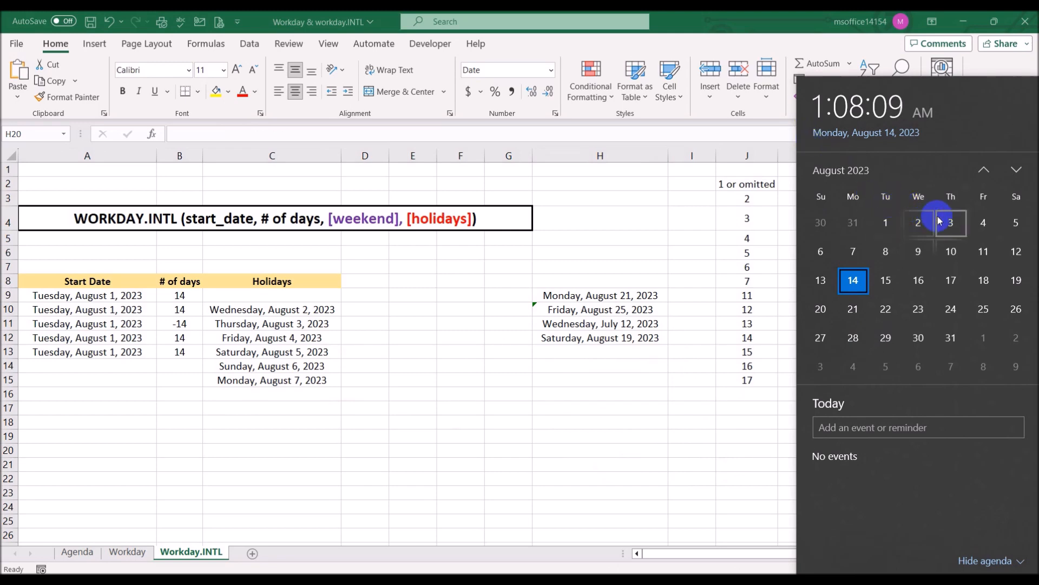
click(593, 454)
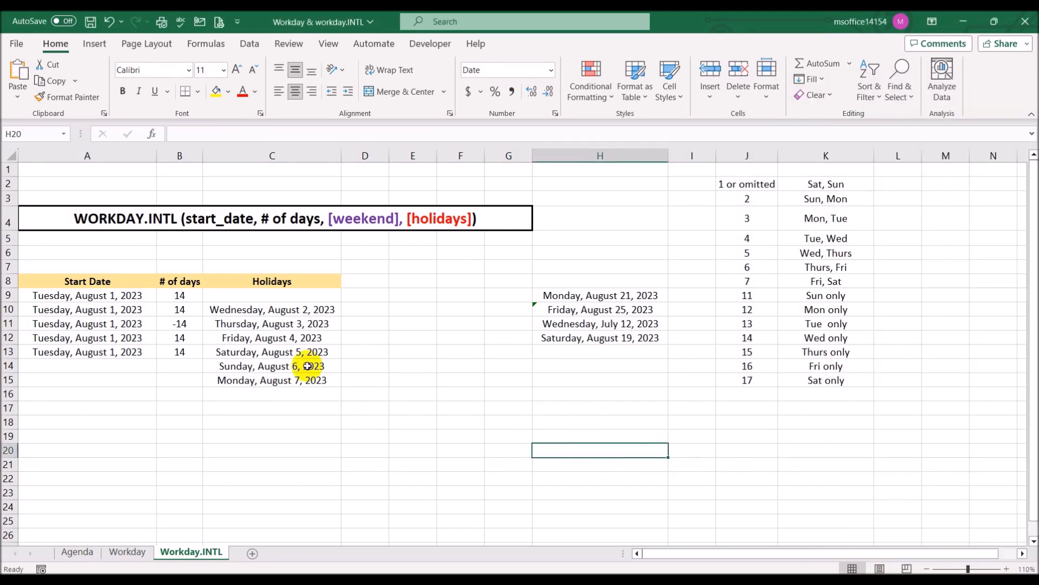
click(553, 341)
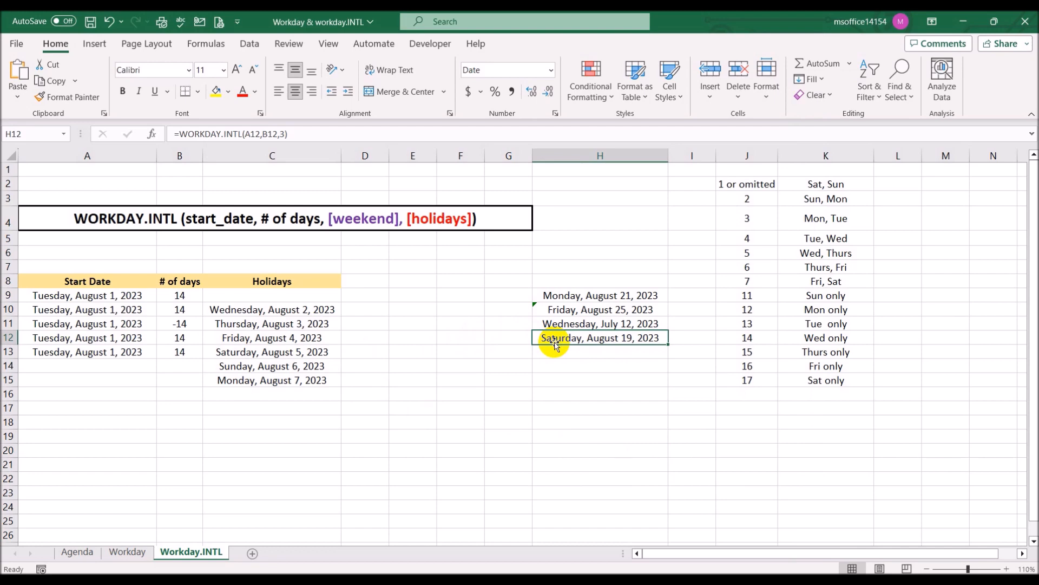
Highlight the "Mon, Tue" weekend entry in K4 and the result date in H12 with yellow fill
click(801, 222)
click(215, 91)
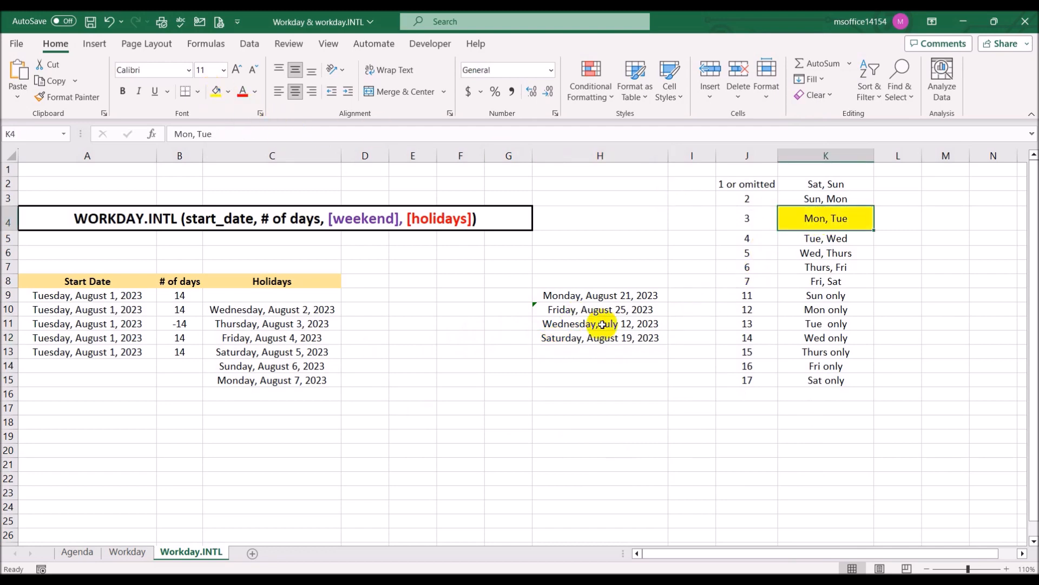
click(606, 336)
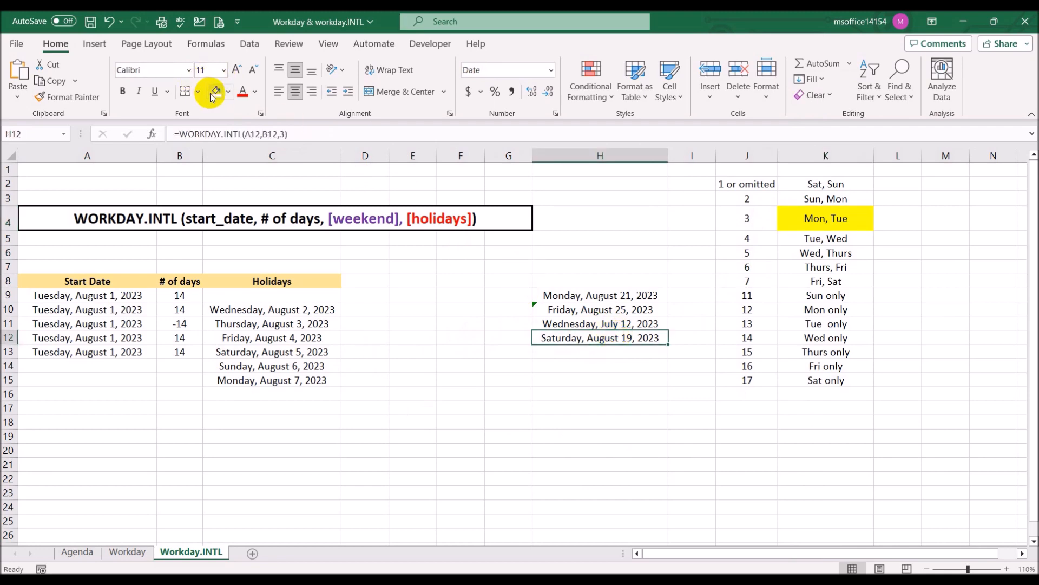
click(215, 92)
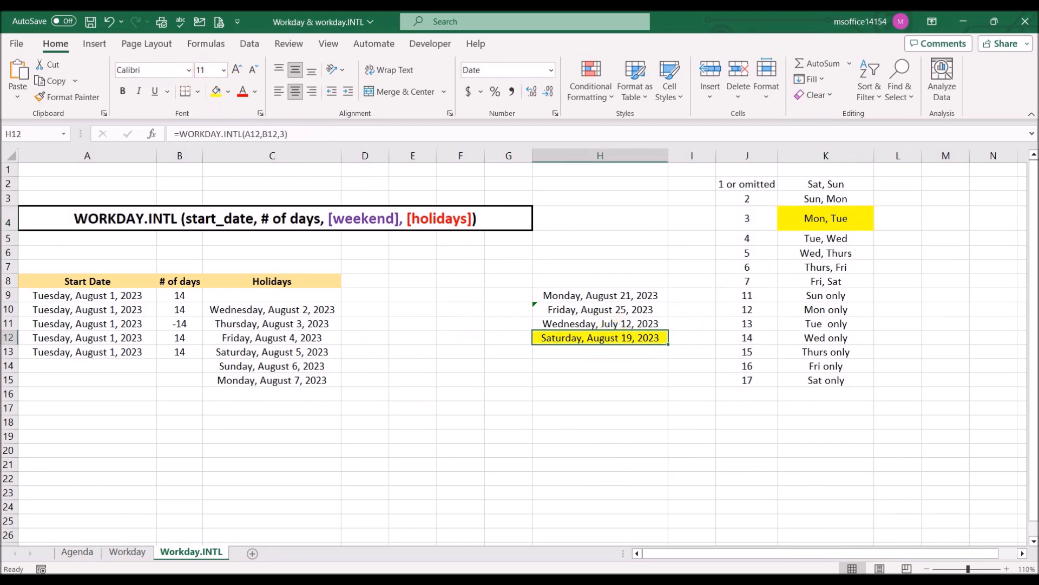
Check the H12 result against August 19, 2023 in the system calendar and close the calendar
click(997, 582)
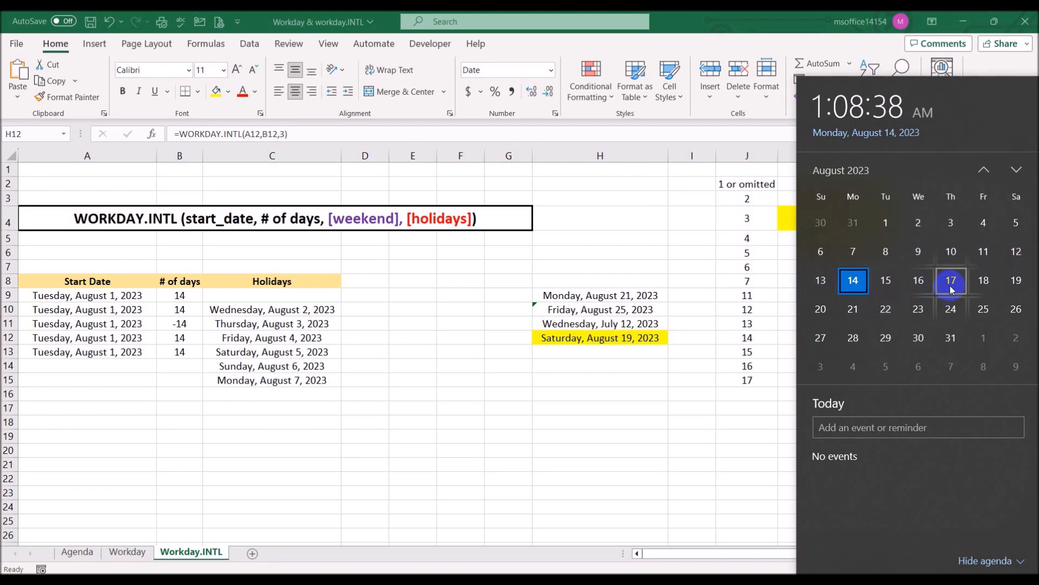
click(1025, 287)
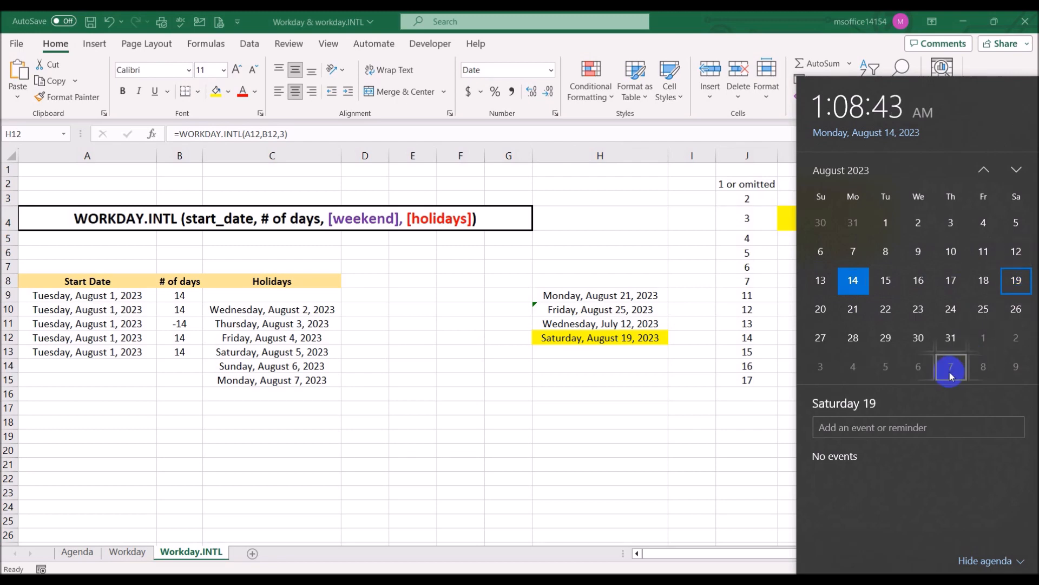
click(476, 403)
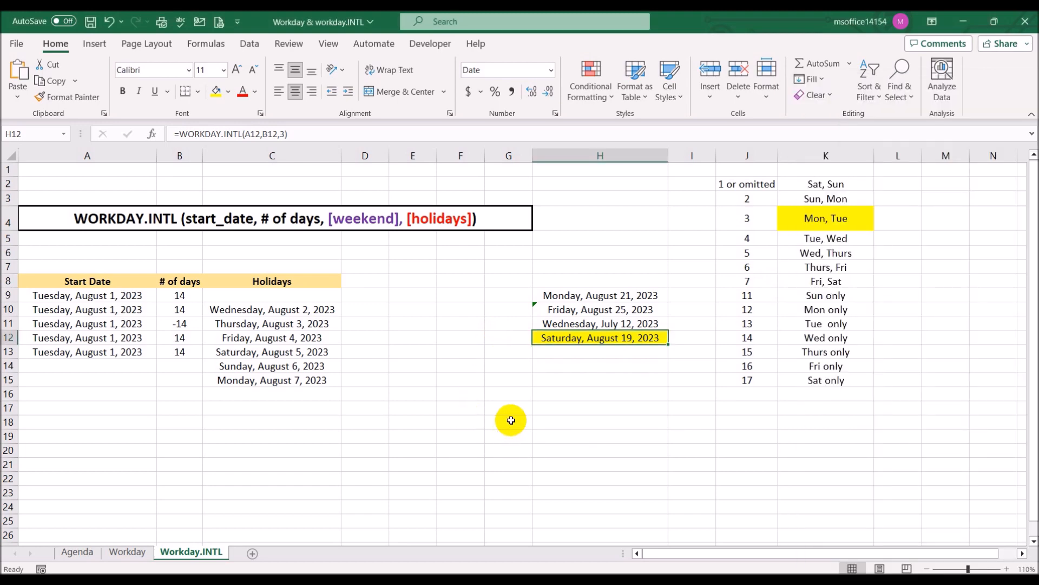
Enter a WORKDAY.INTL formula in H13 using start date A13, days B13 and weekend code 16 (Friday only)
click(546, 350)
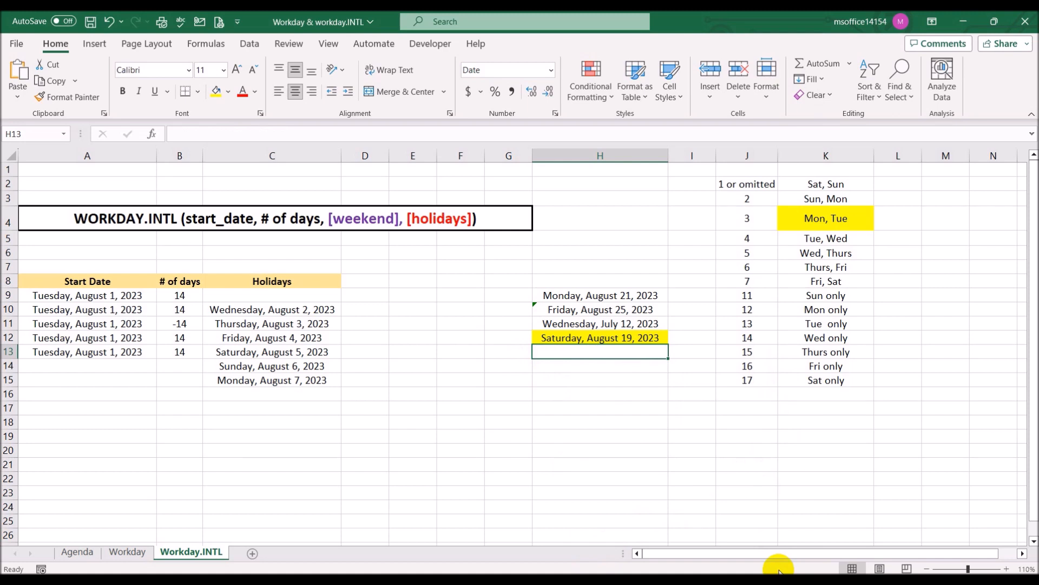
text(=wo)
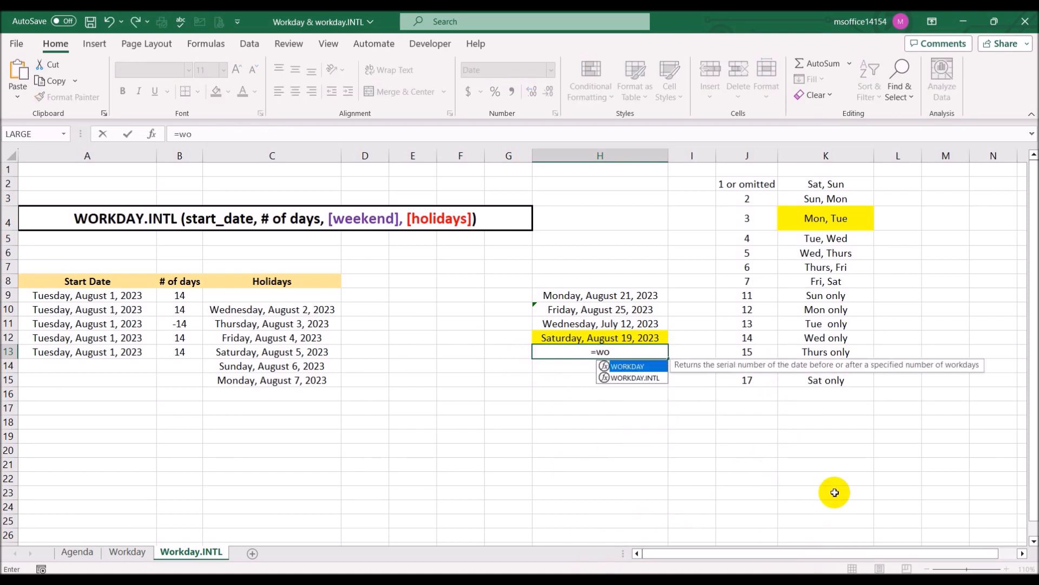
double_click(630, 377)
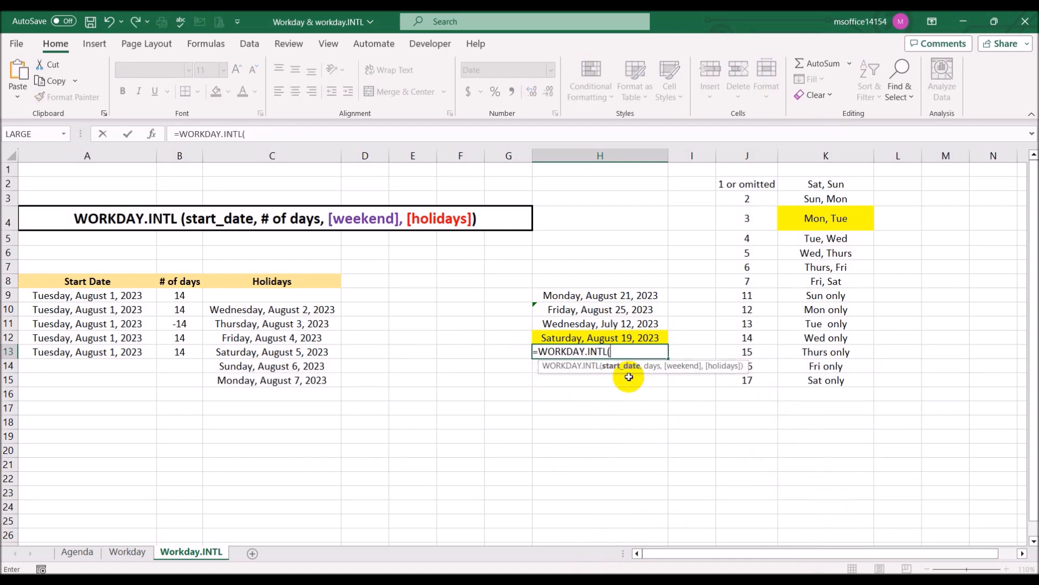
click(89, 352)
text(,)
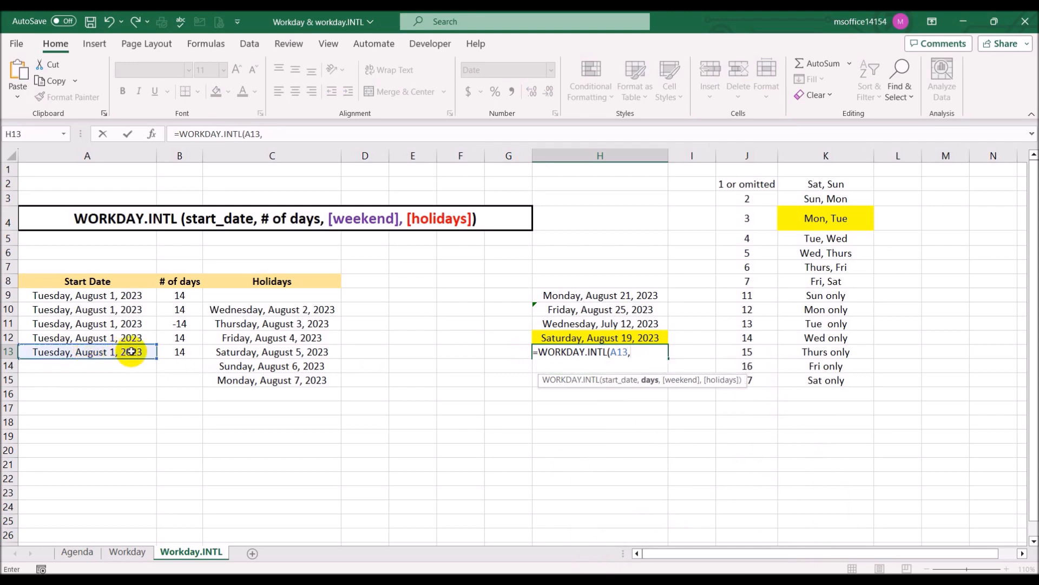
click(174, 353)
text(,)
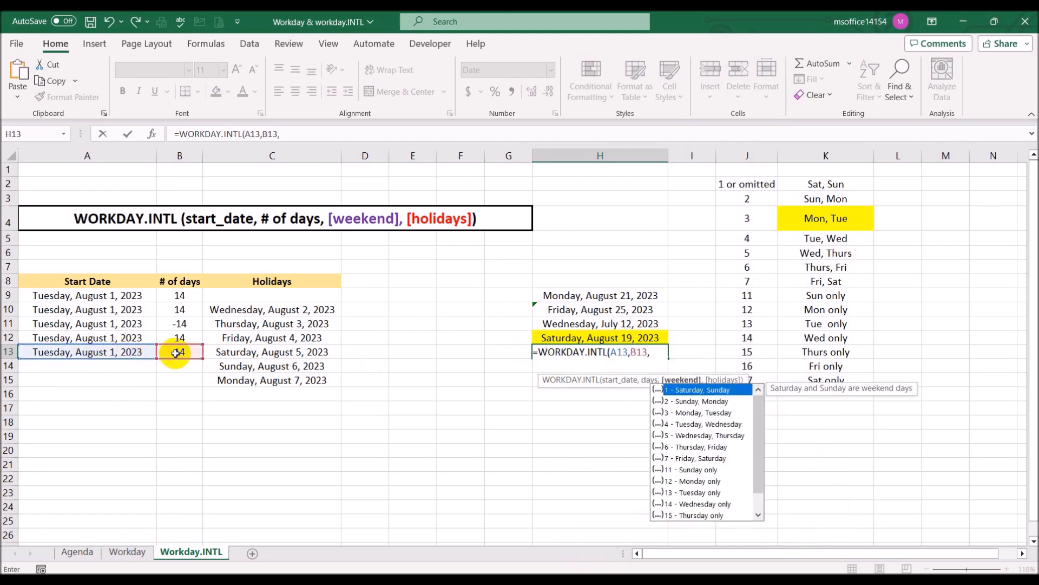
text(16)
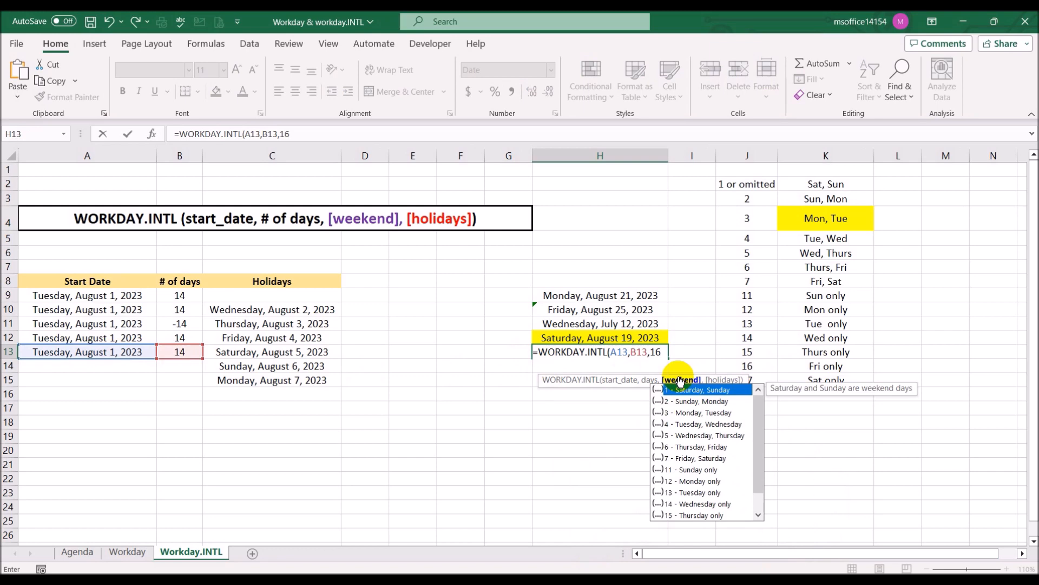
drag(756, 478, 759, 493)
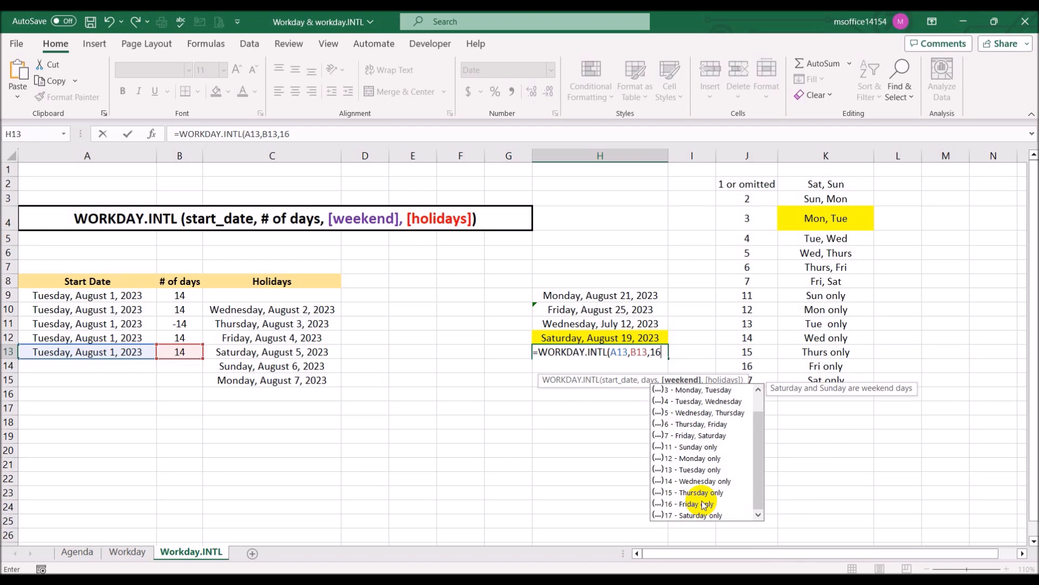
text())
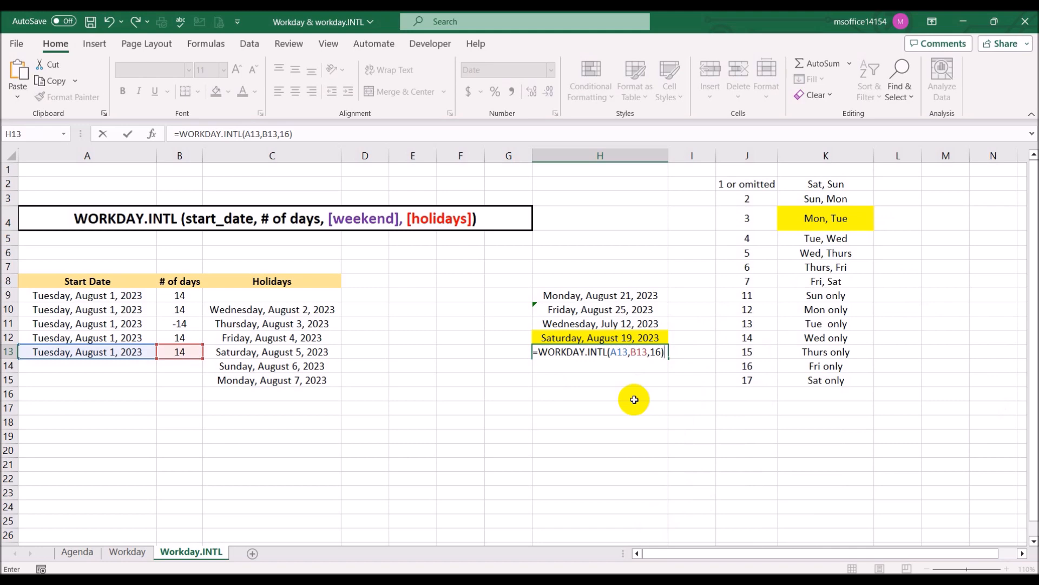
key(Return)
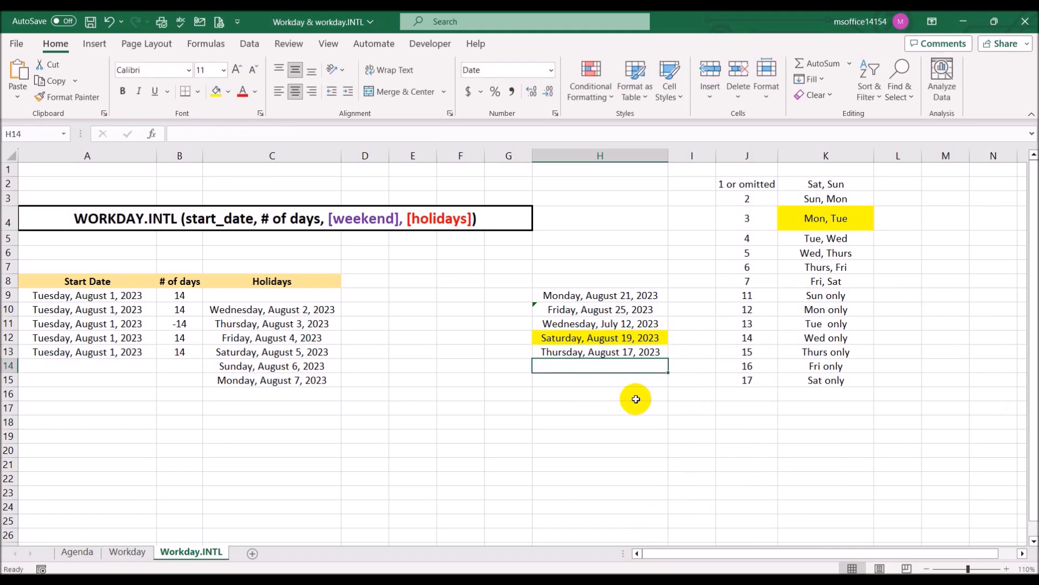
Check the H13 result against August 17, 2023 in the system calendar and close the calendar
click(991, 579)
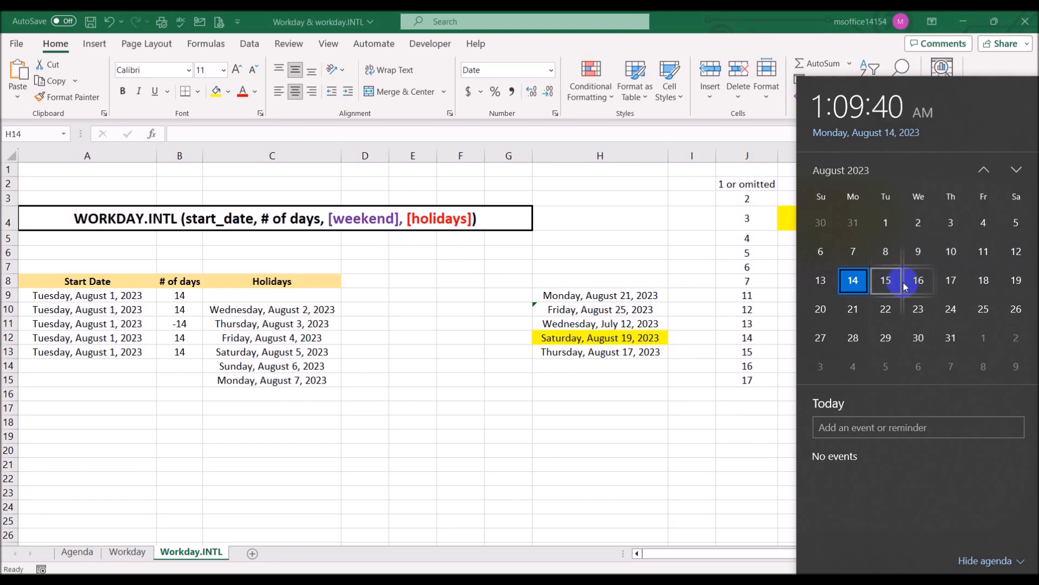
click(954, 283)
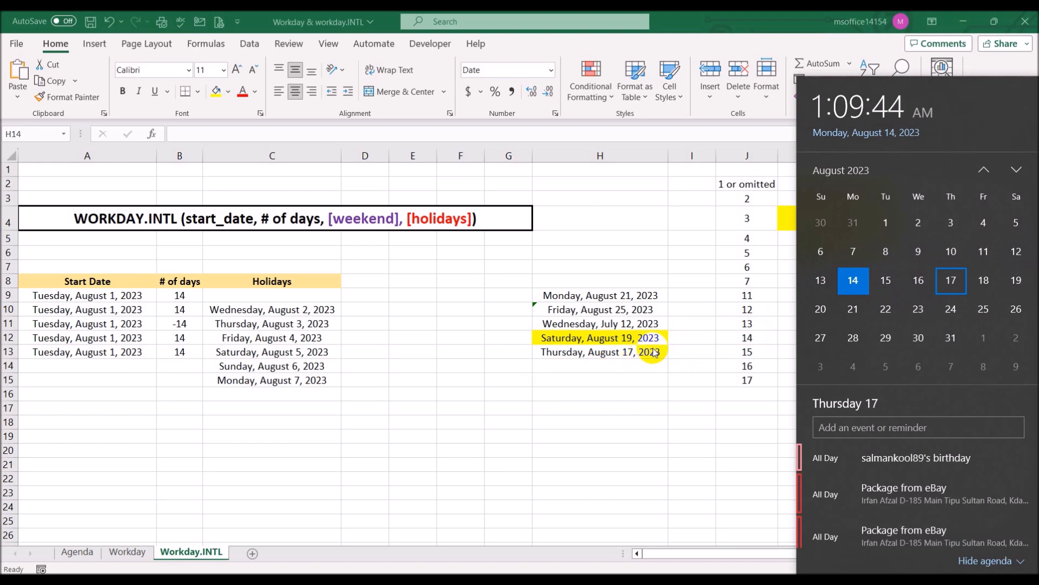
click(942, 285)
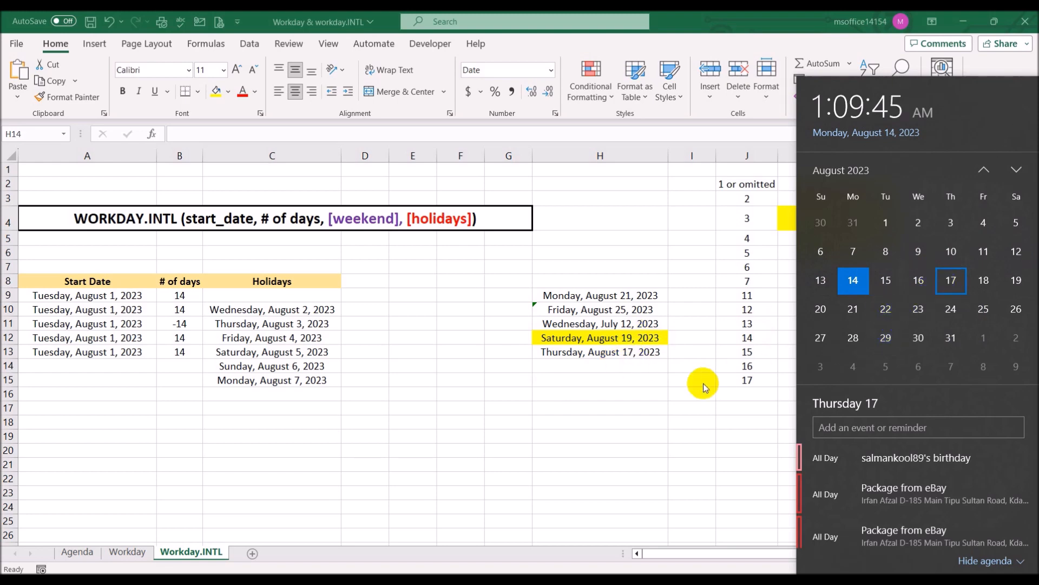
click(635, 408)
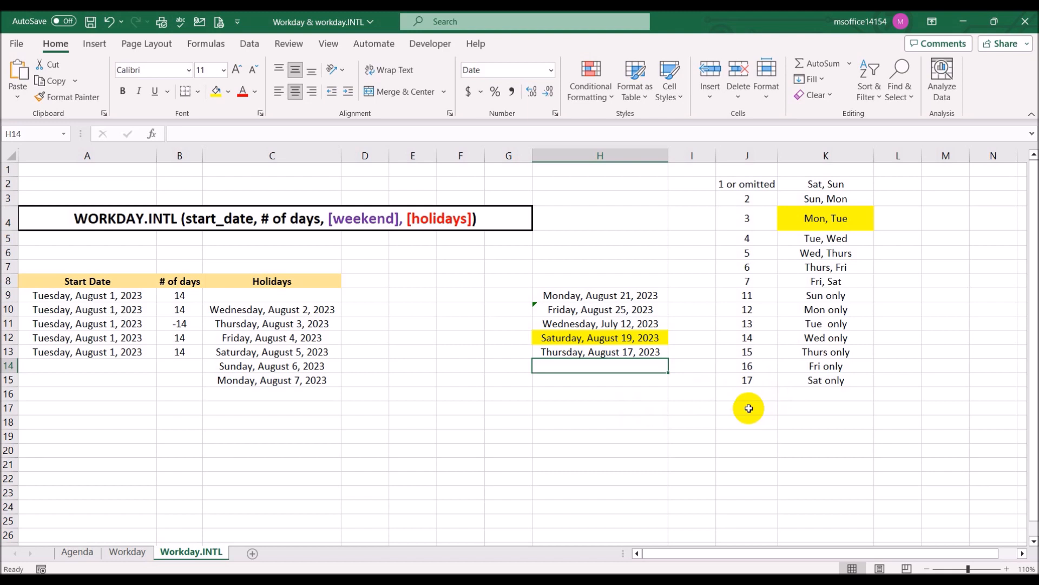
Enter the weekday list "MON Tue Wed Thu Fri Sat Sun" in K17, below the weekend code table
click(786, 408)
text(M)
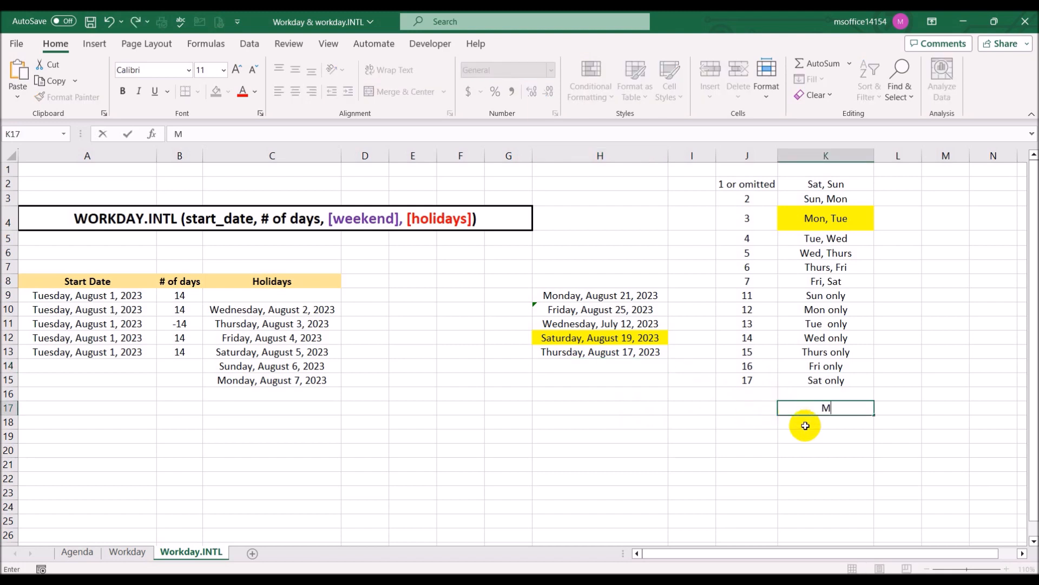
key(BackSpace)
text(MON Tue Wed)
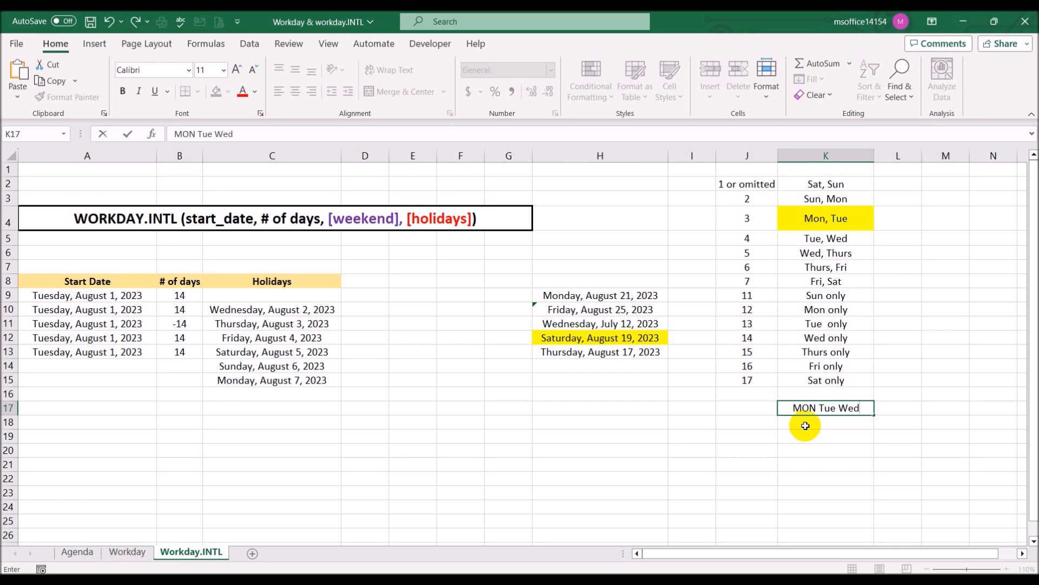
text( Thu)
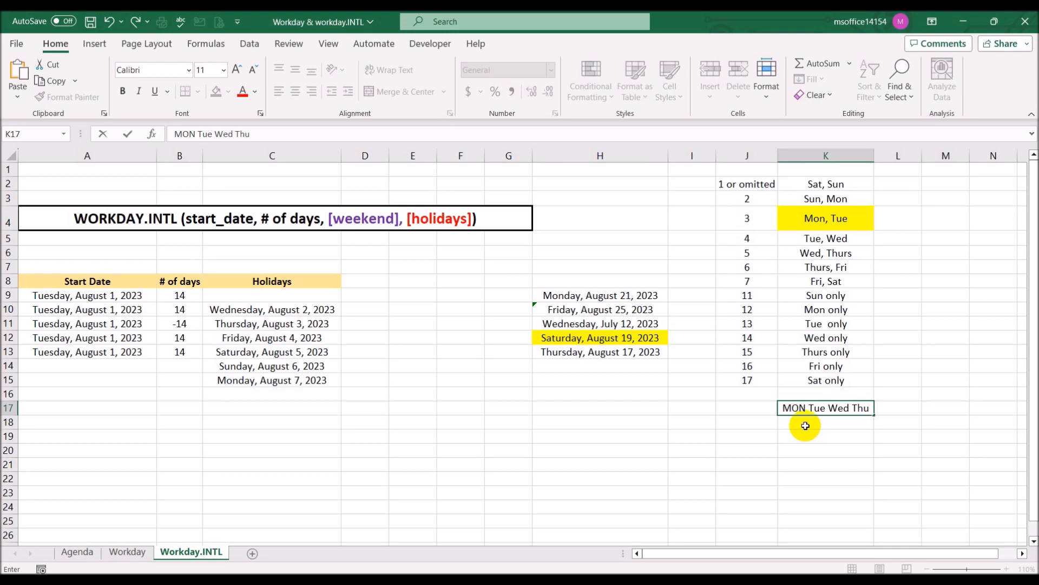
text( Fri)
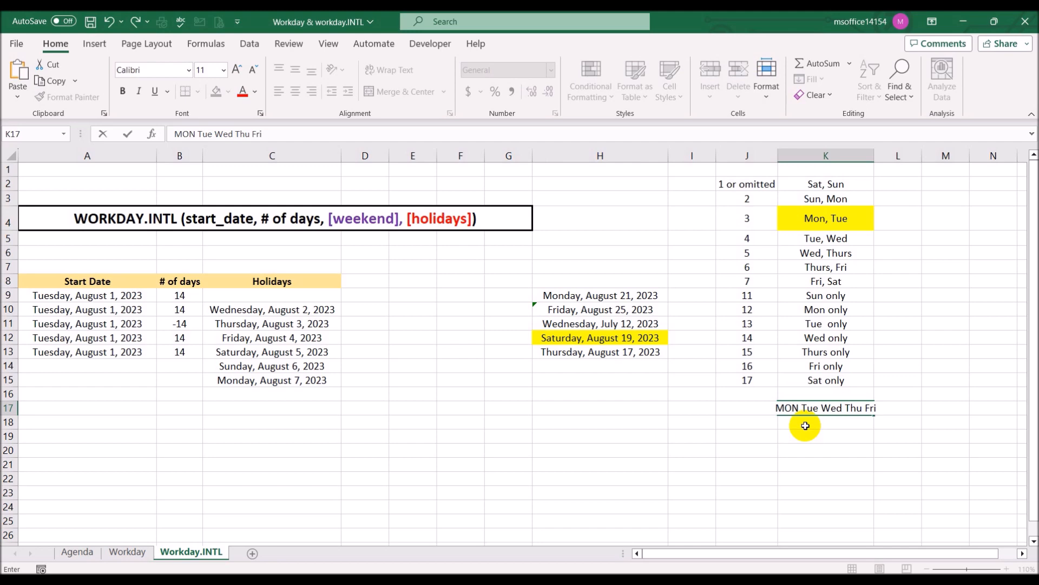
text( Sat Sun)
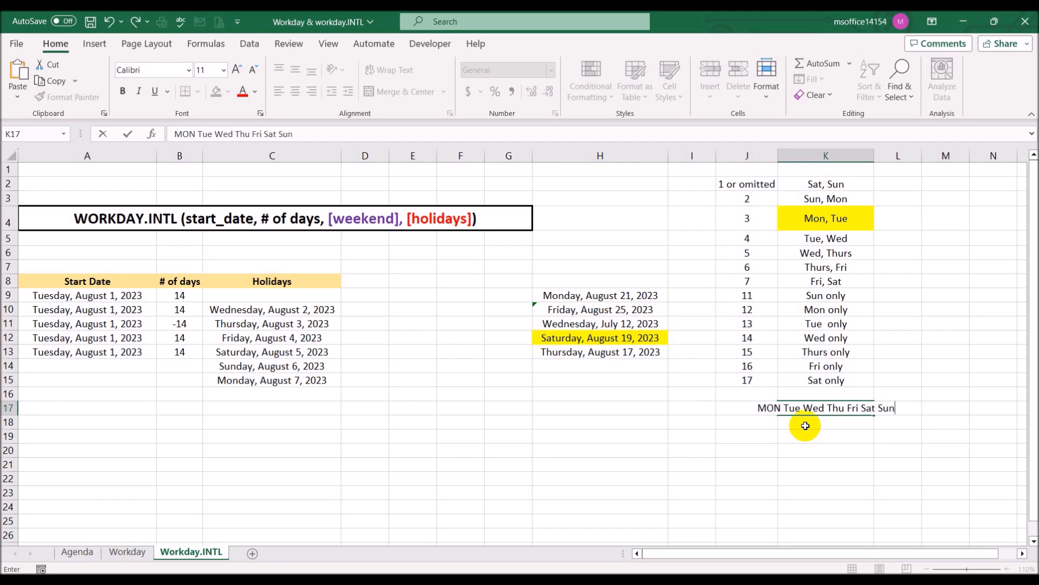
key(Return)
Merge and center the weekday list across K17:L17 and correct its first word to "Mon"
click(795, 409)
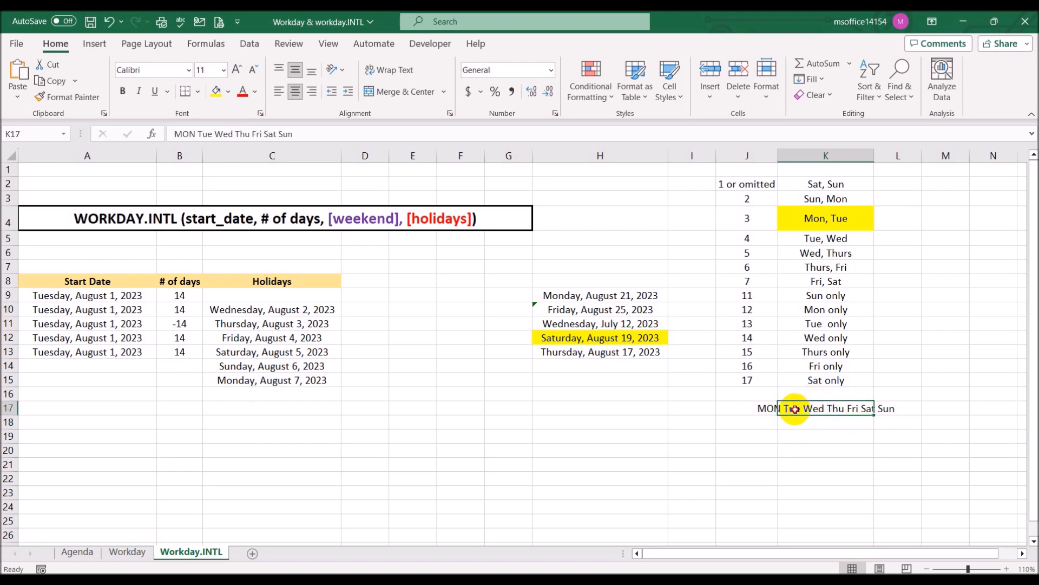
drag(794, 408, 882, 407)
click(400, 92)
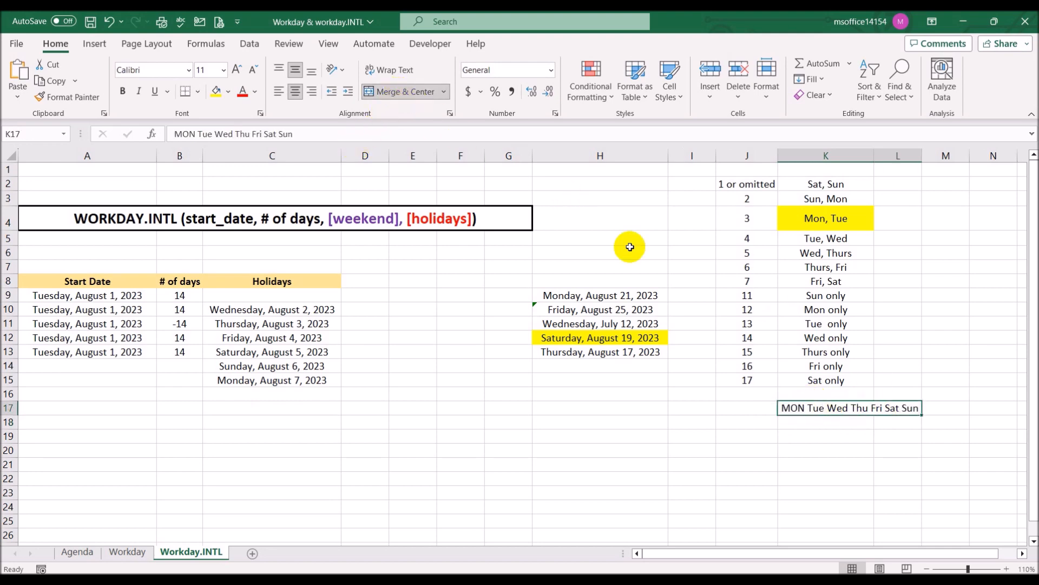
click(195, 135)
key(BackSpace)
key(BackSpace)
text(on)
key(Return)
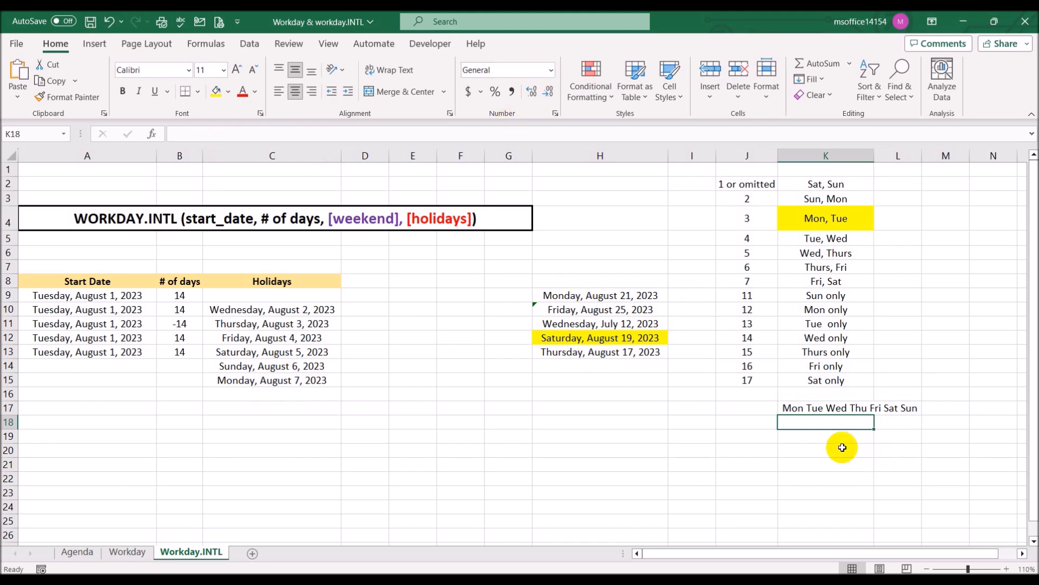
Color only the word "Wed" red in the K17 weekday list
double_click(833, 407)
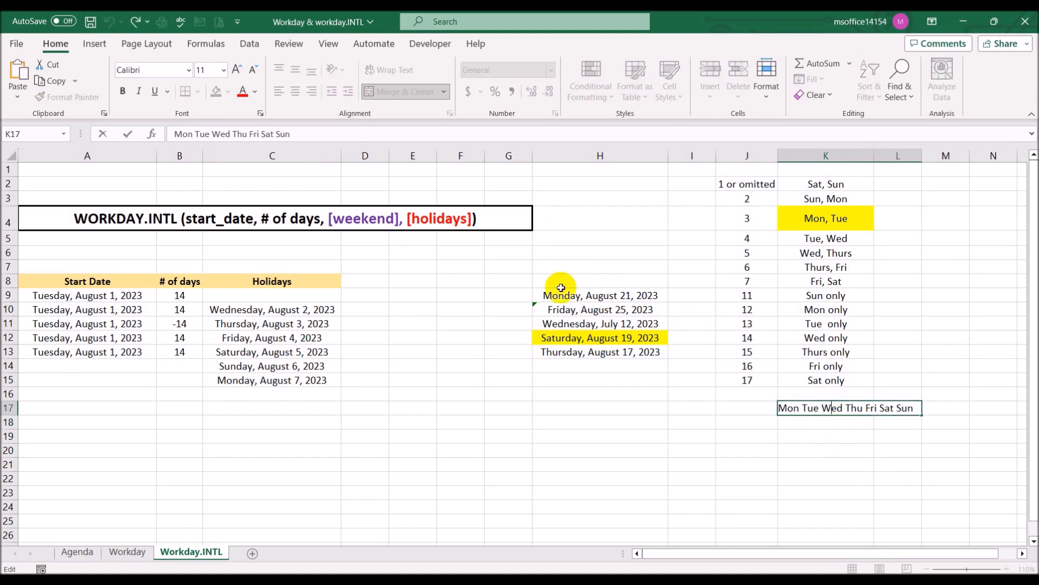
double_click(217, 134)
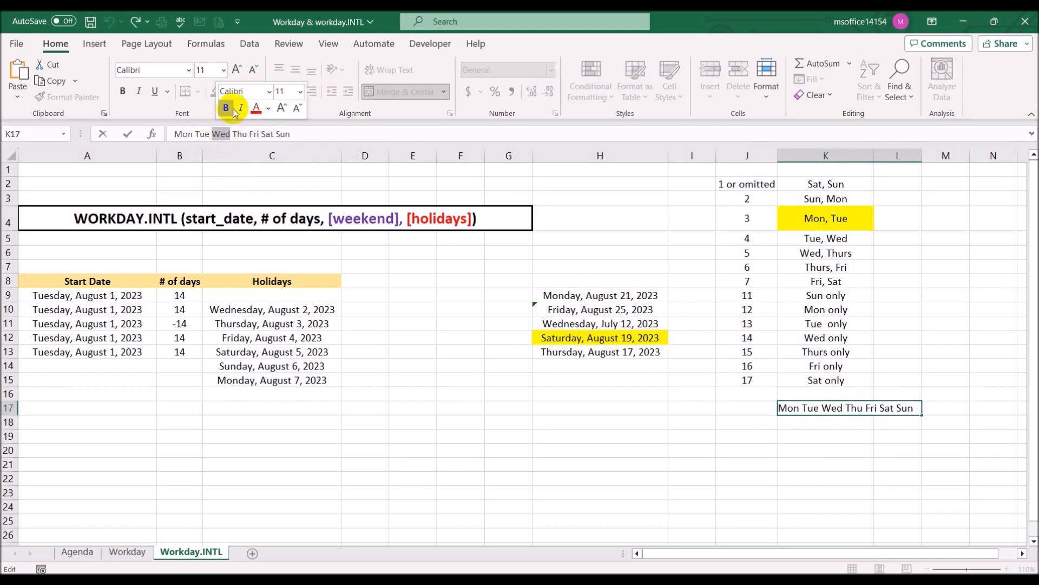
click(256, 107)
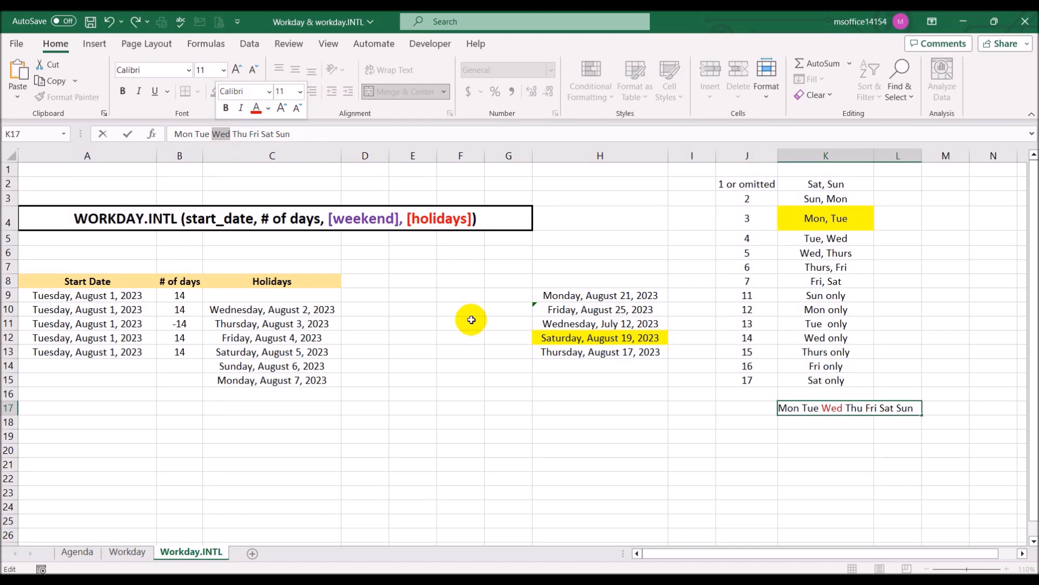
key(Return)
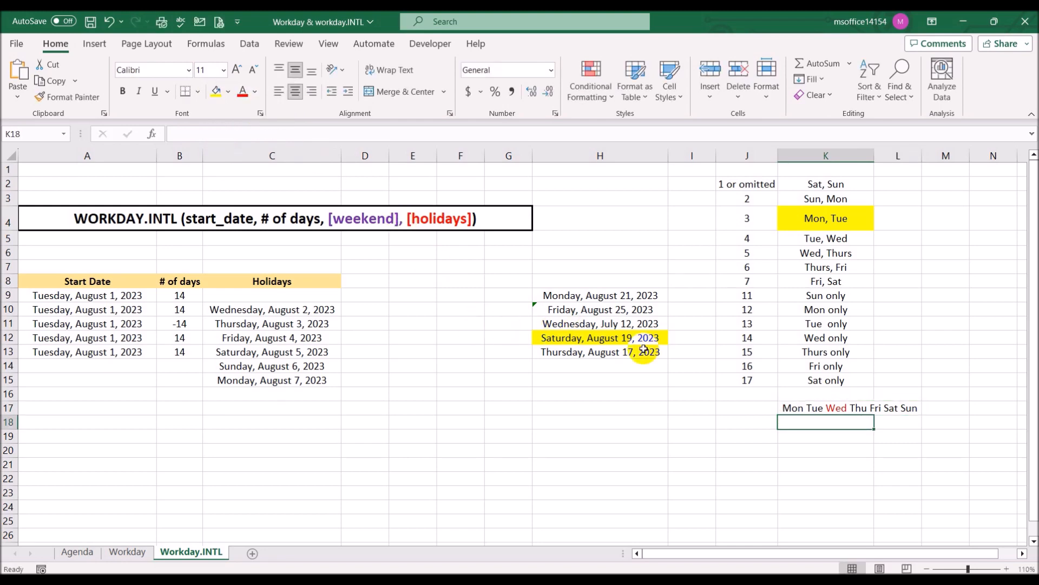
Merge and center K18:L18 and enter the weekend string 0010000 beneath the weekday list
drag(837, 416, 883, 422)
click(403, 92)
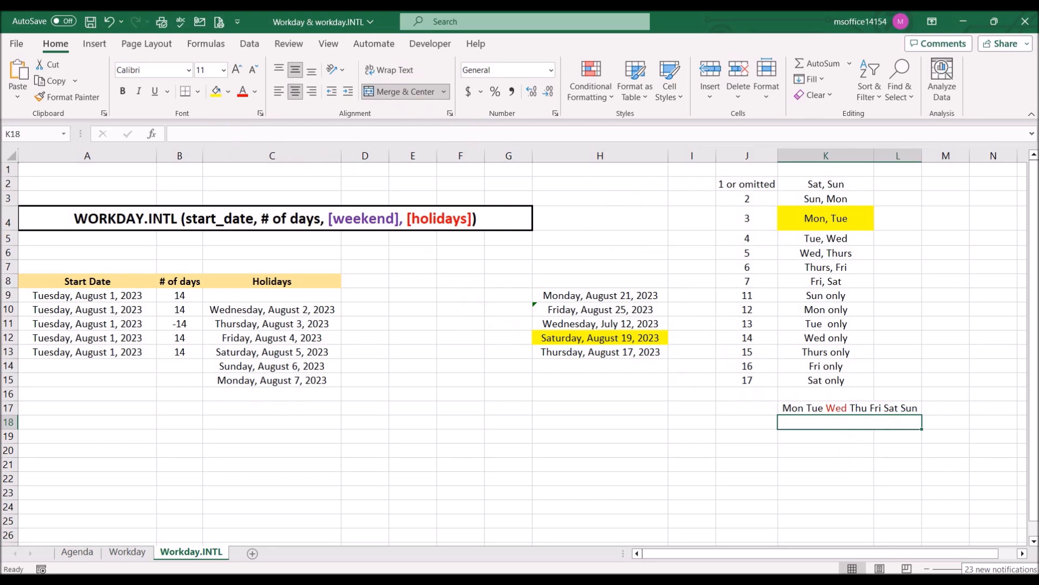
text(01)
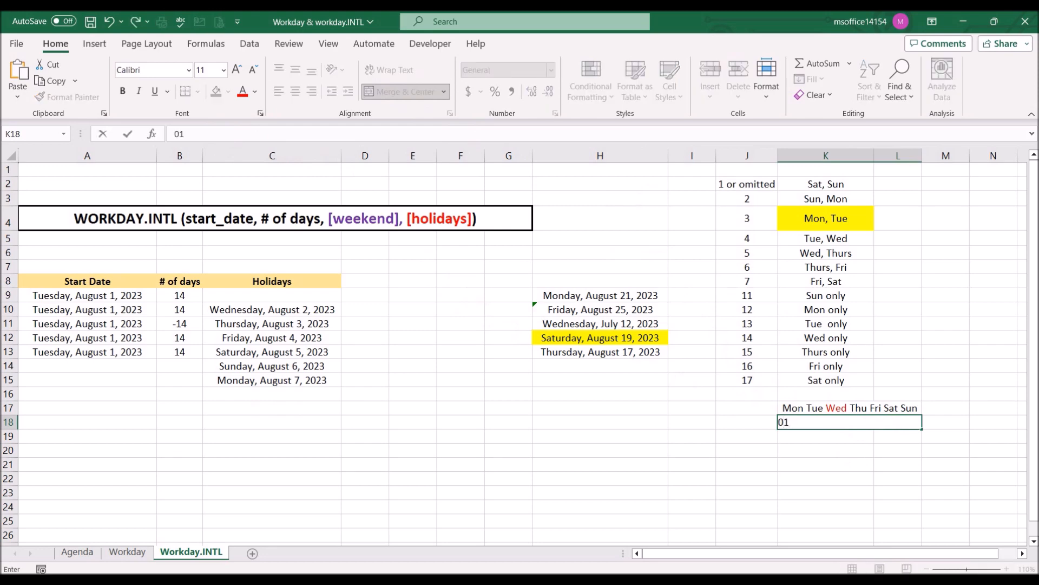
text(010000)
key(Return)
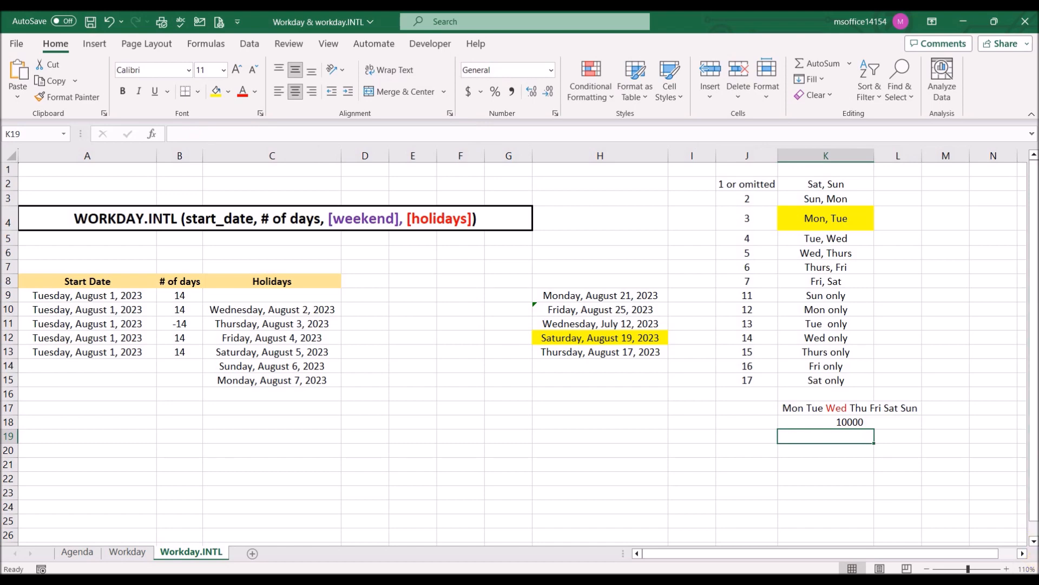
Clear K18 and re-enter the weekend string as text, '0010000, to keep its leading zeros
click(849, 421)
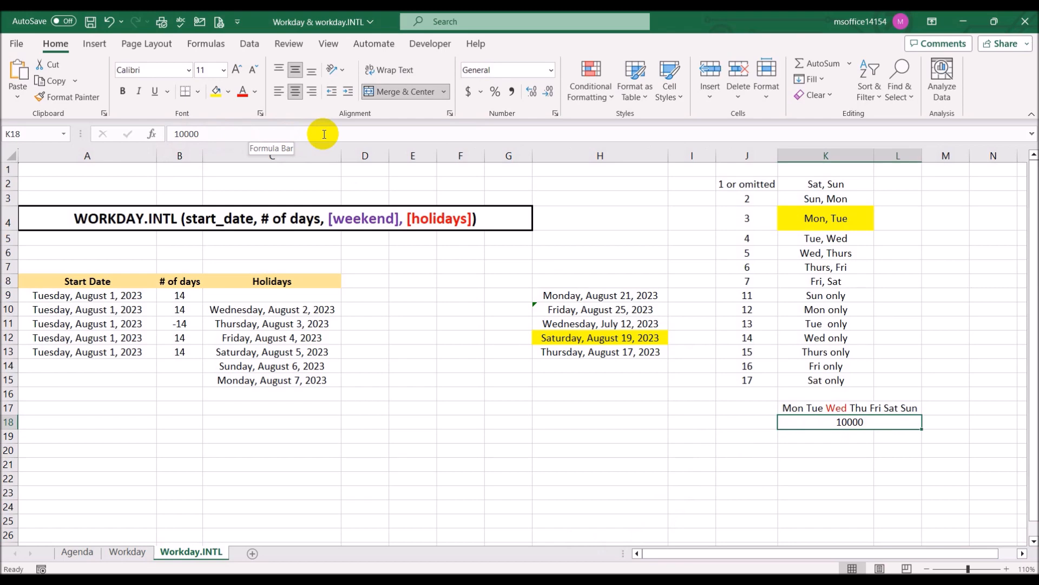
key(Delete)
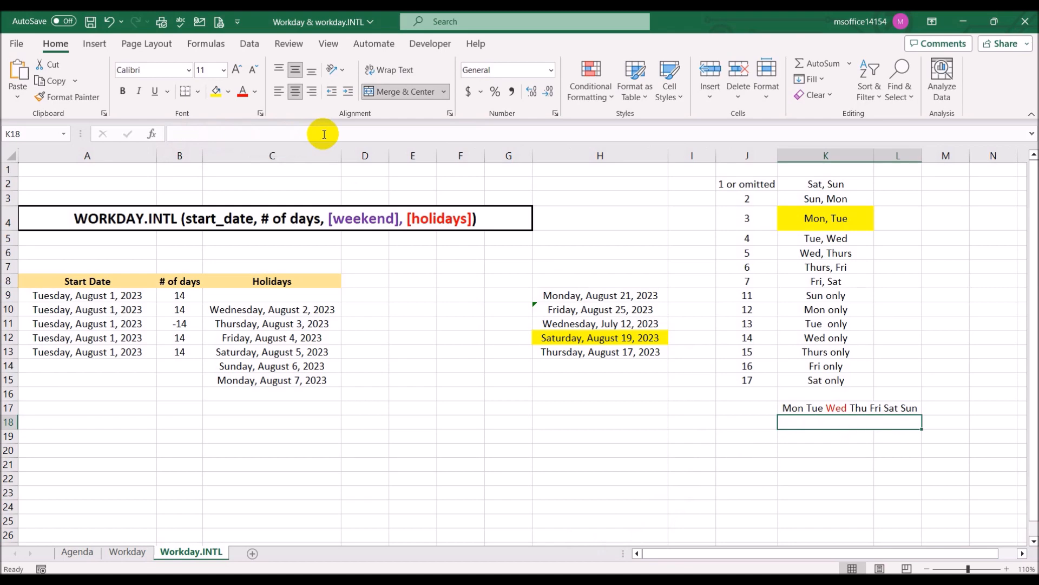
text('0010000)
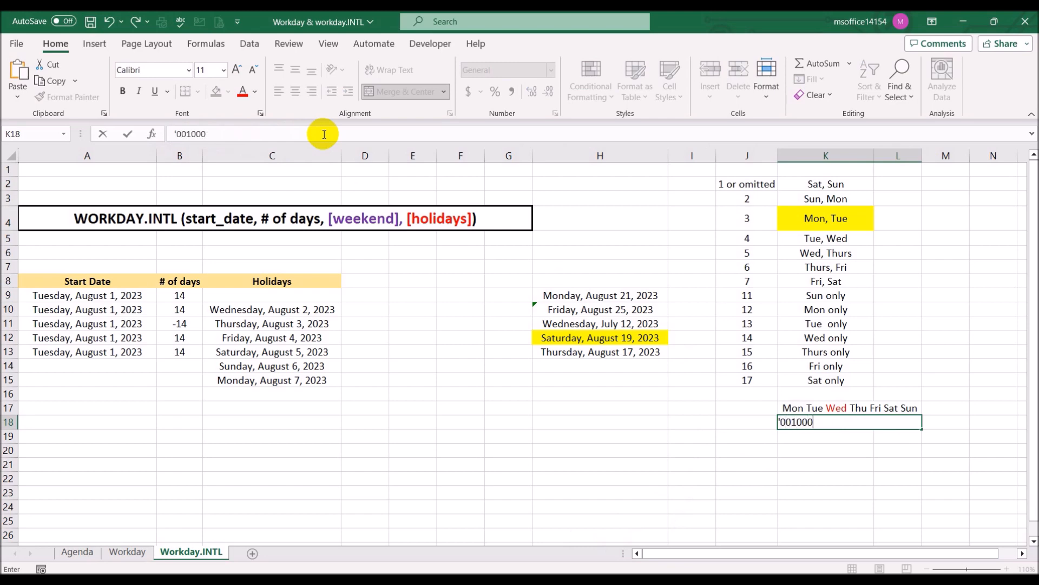
key(Return)
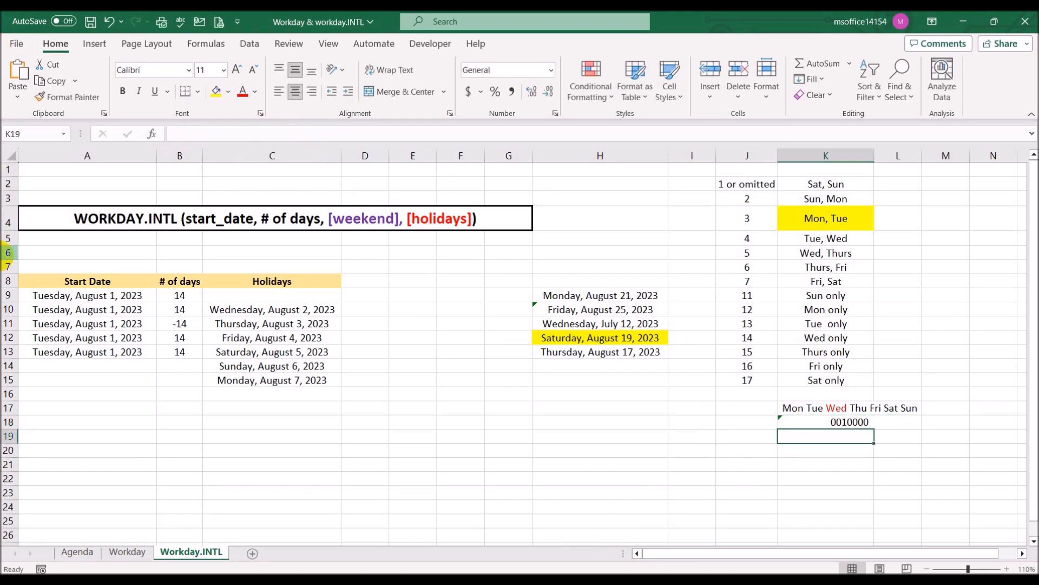
Add an example in row 14 with start date 1/8 in A14 and 14 days in B14, ending on H14
click(107, 364)
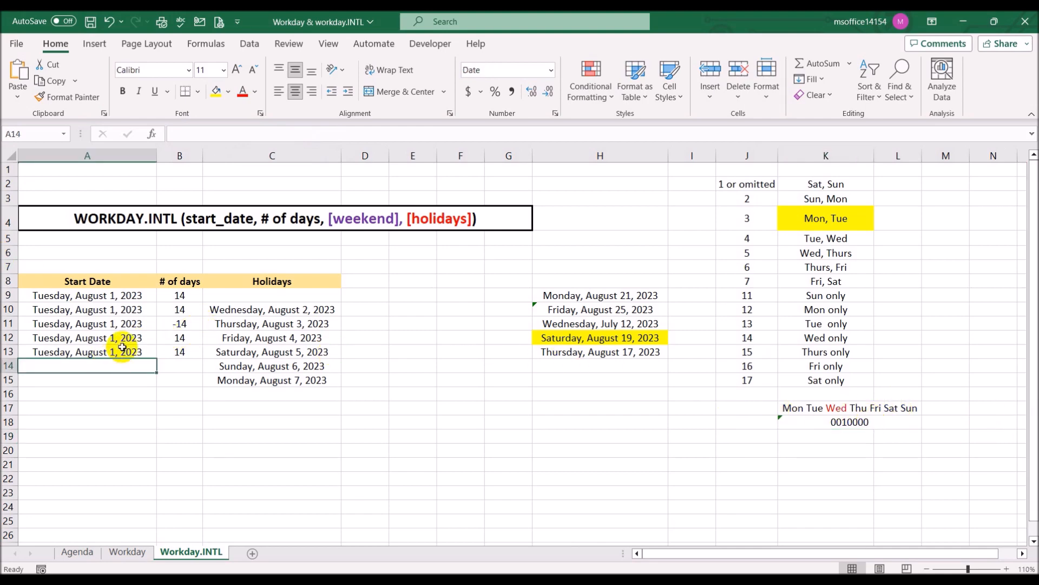
text(1/8)
key(Tab)
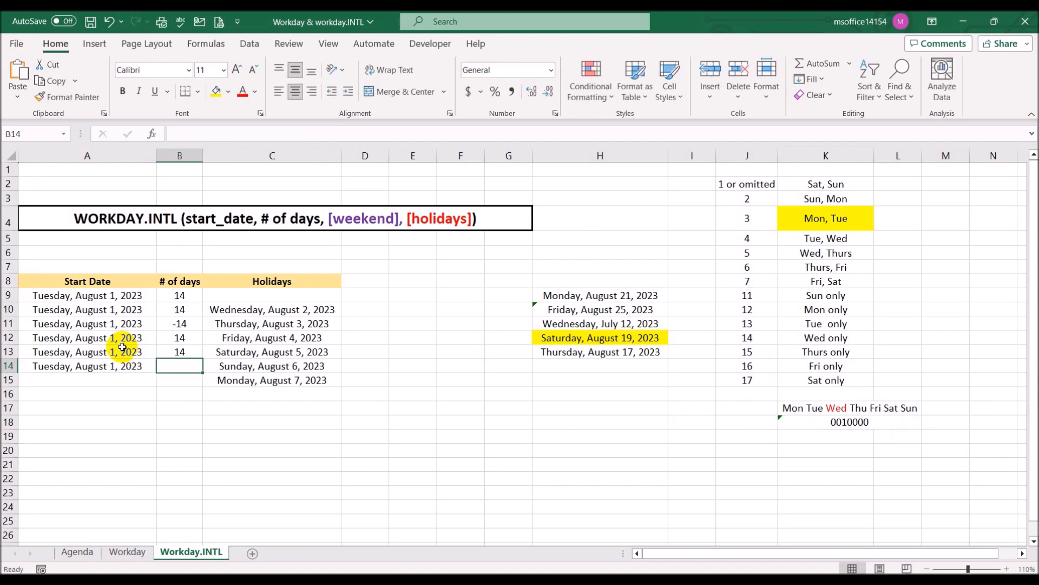
text(14)
key(Tab)
key(Tab)
key(Tab)
key(Tab)
key(Tab)
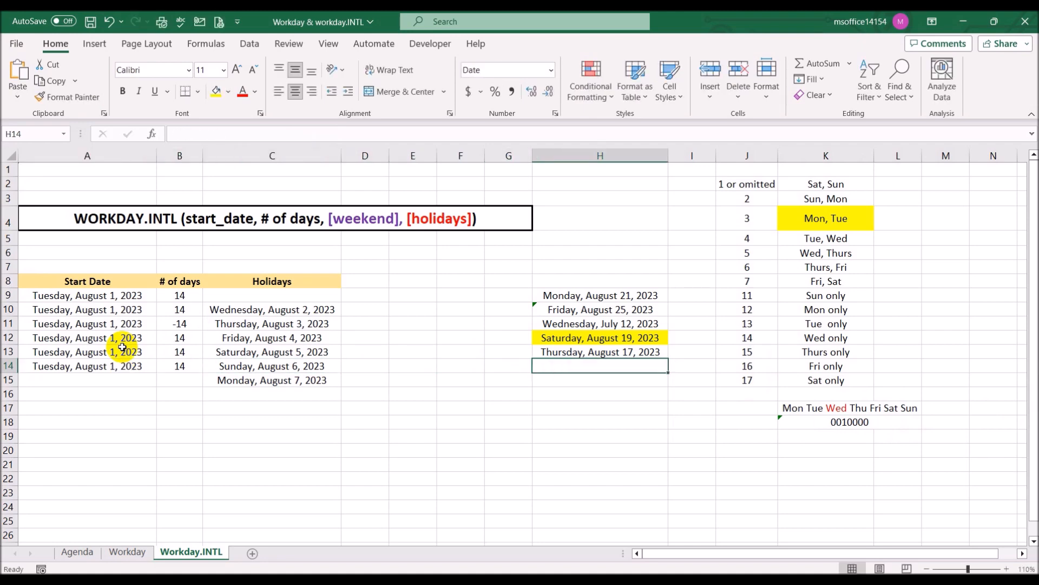
Enter =WORKDAY.INTL(A14,B14,"0010000") in H14 and check August 18 in the system calendar
text(=wor)
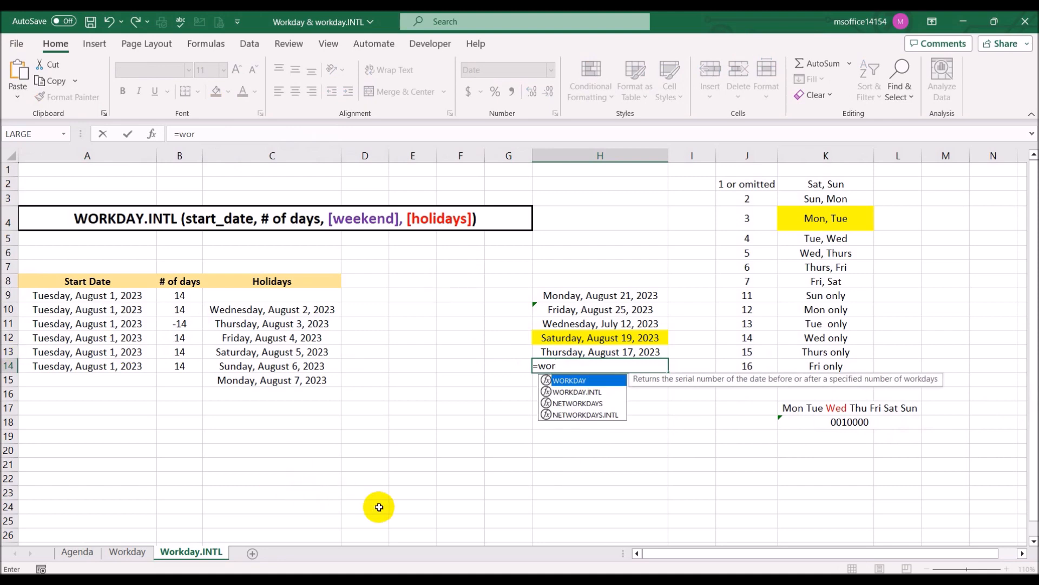
double_click(582, 391)
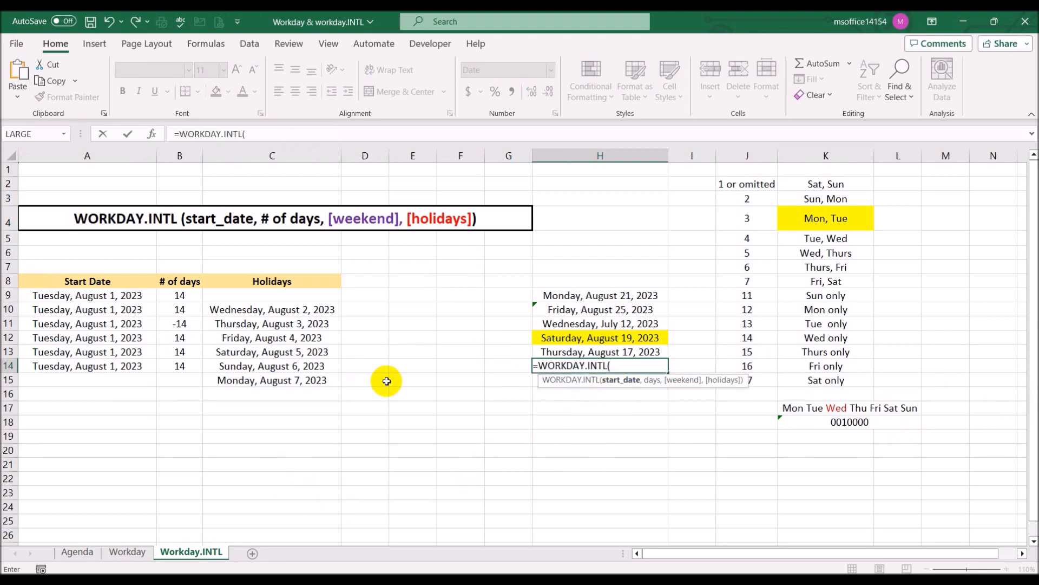
click(112, 366)
text(,)
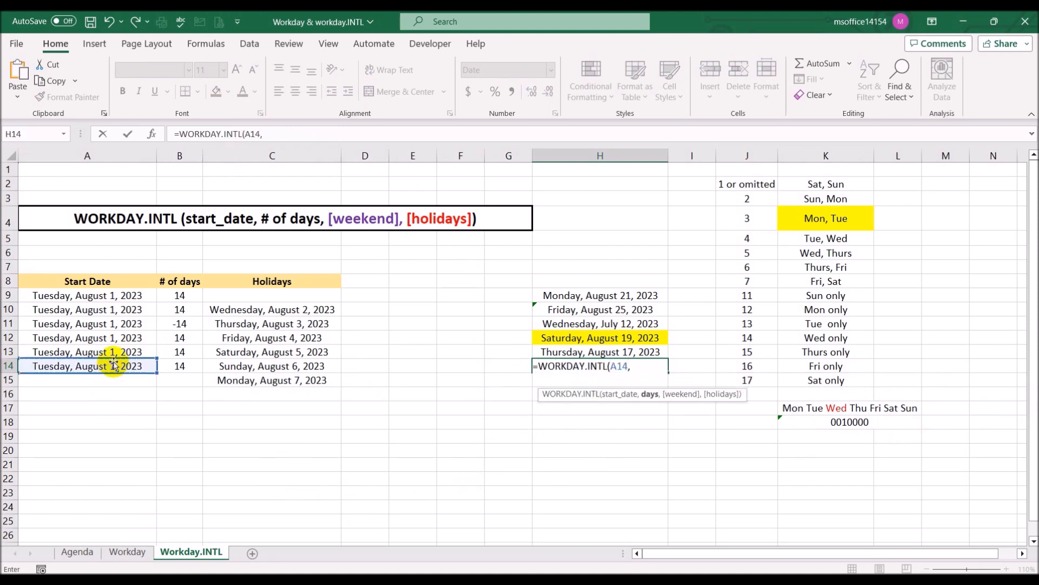
click(179, 366)
text(,)
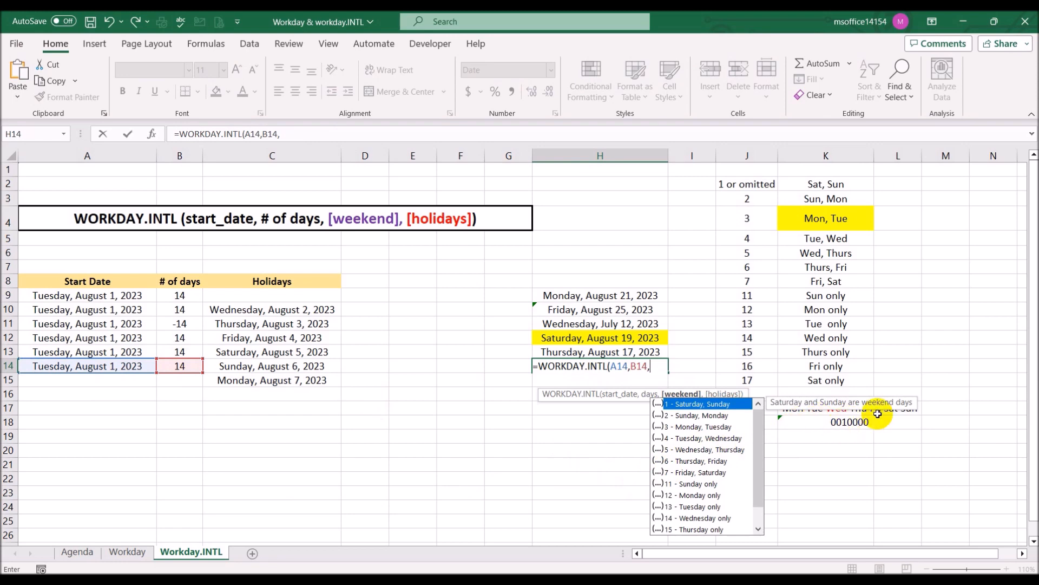
text("001)
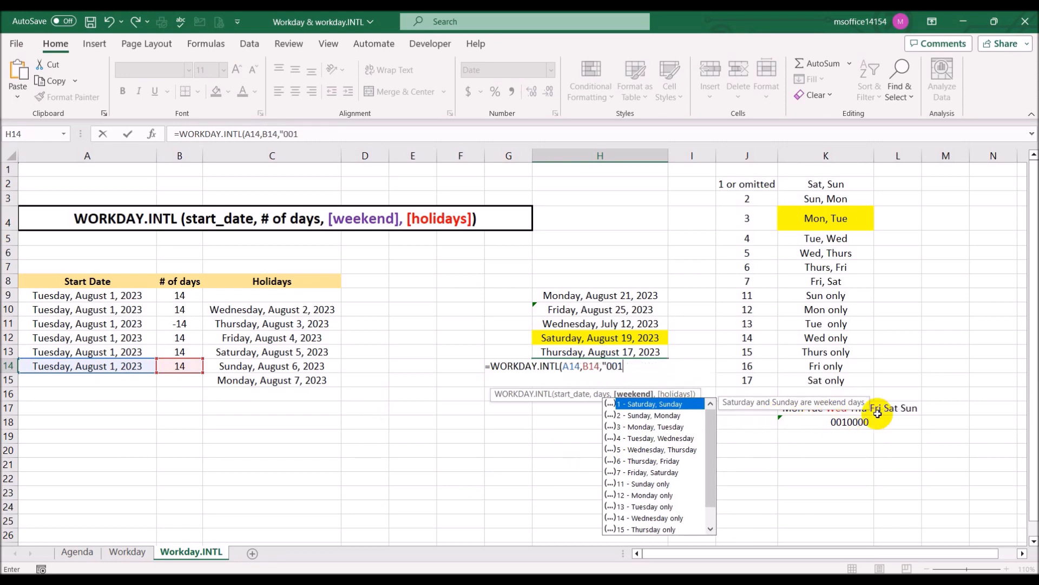
text(00)
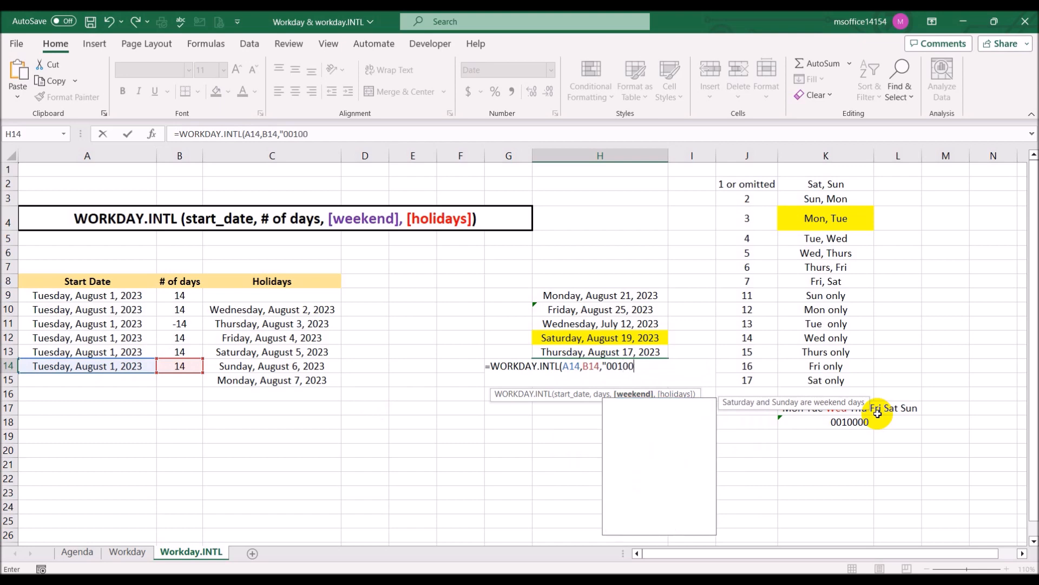
text(00")
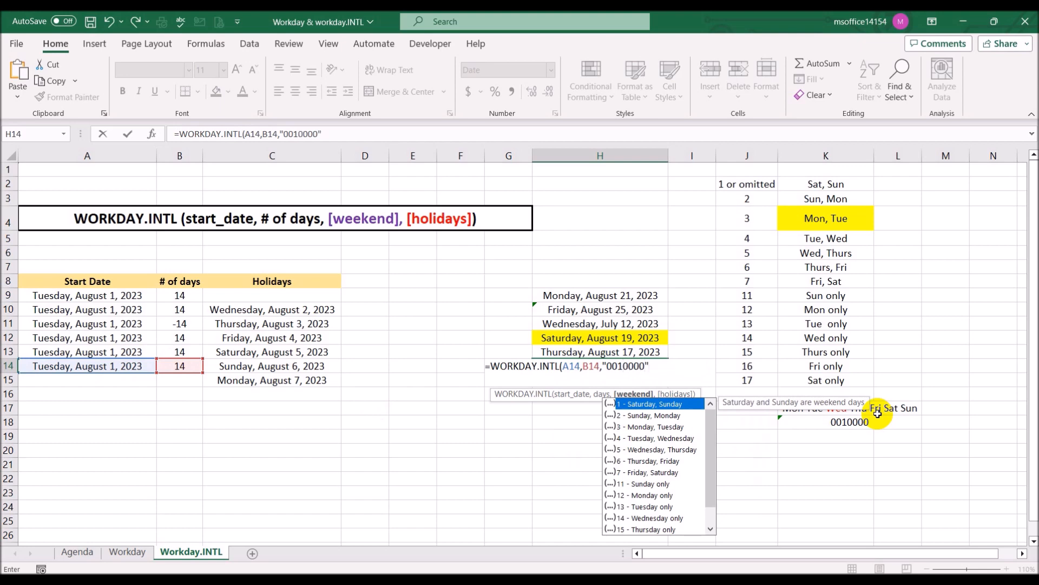
text())
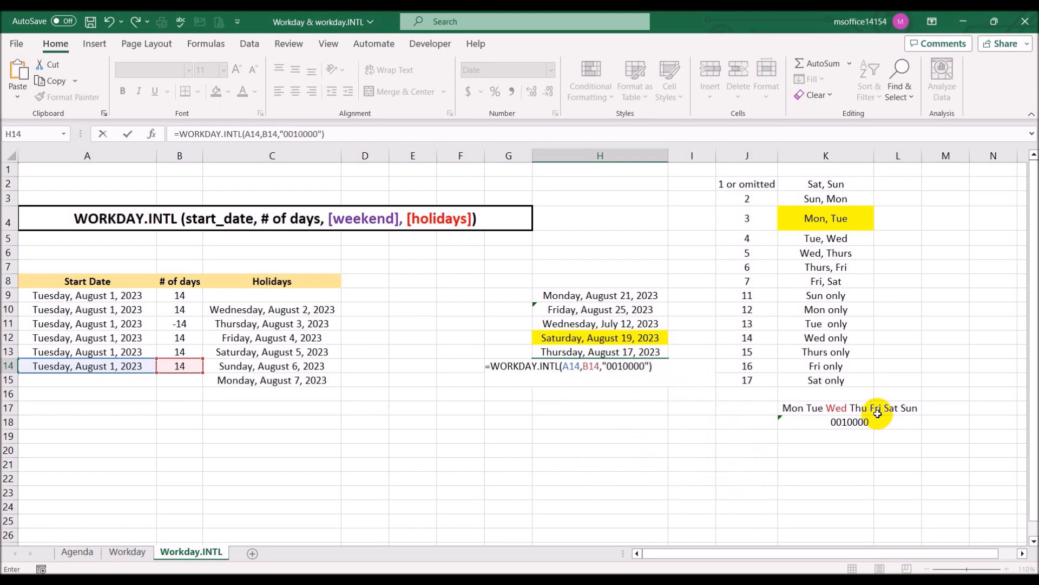
key(Return)
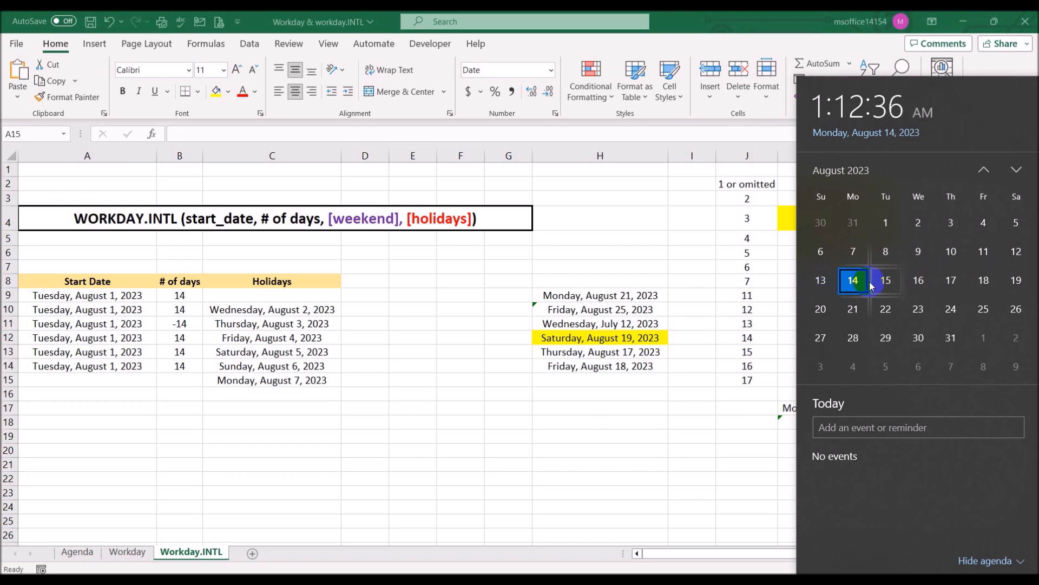
click(984, 280)
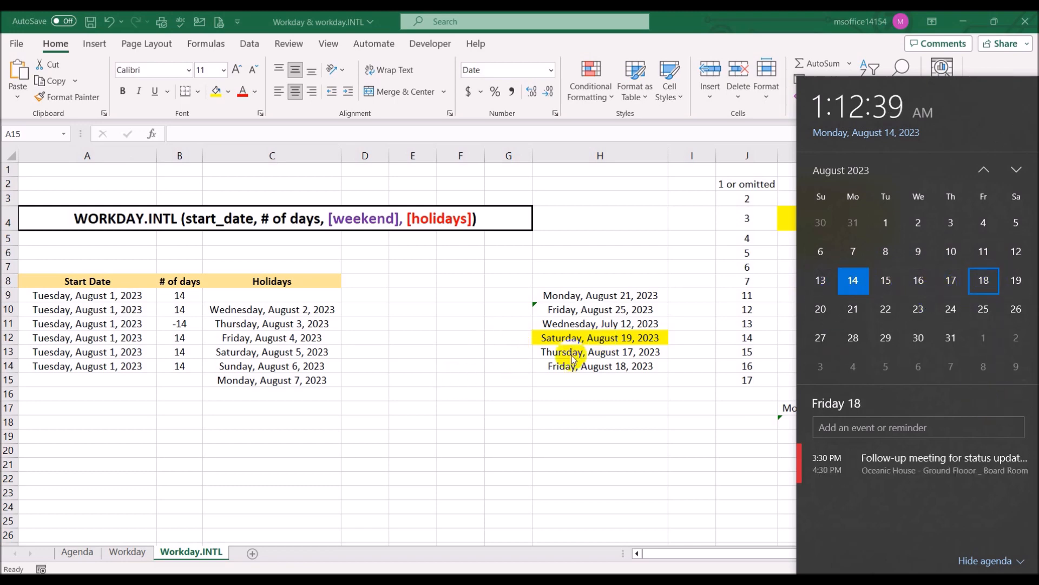
click(631, 413)
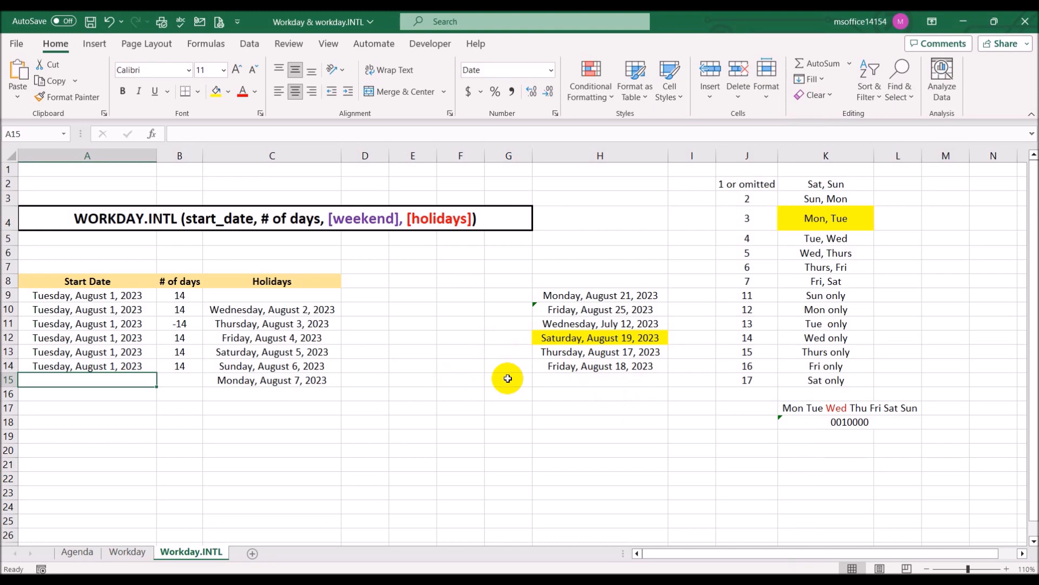
Add an example in row 15 with start date August 1, 2023 in A15 and 14 days in B15
text(8/1)
key(Return)
key(Up)
key(Right)
text(14)
key(Tab)
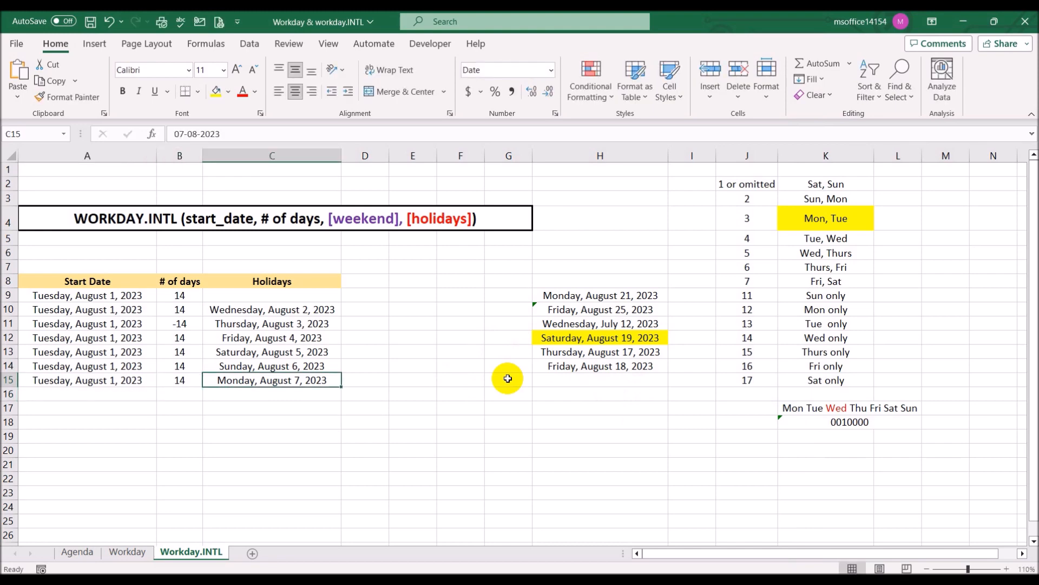
Merge and center K19:L19 and enter the weekend string 1010101 as text below 0010000
drag(834, 442, 882, 448)
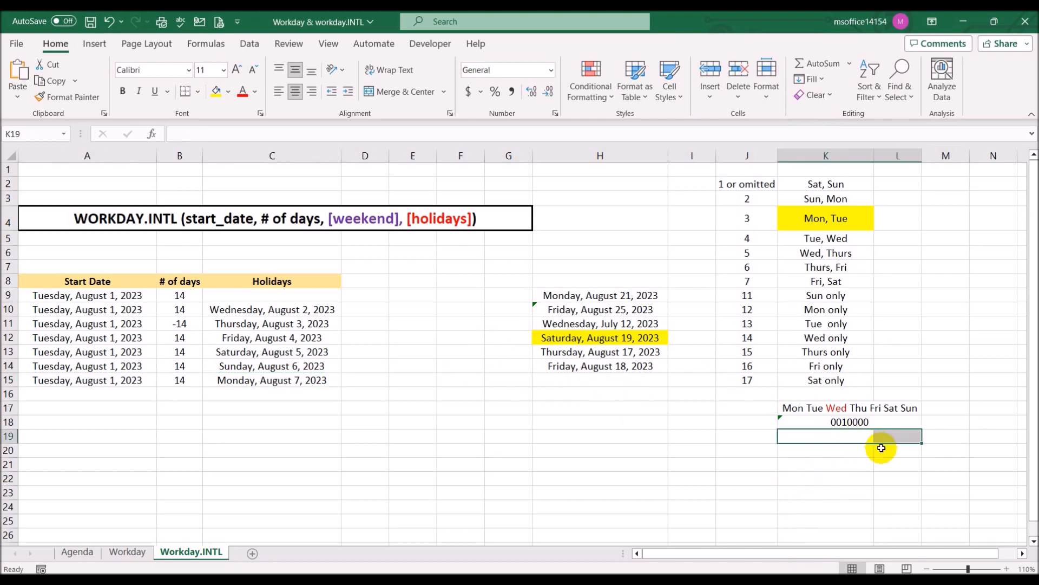
click(388, 92)
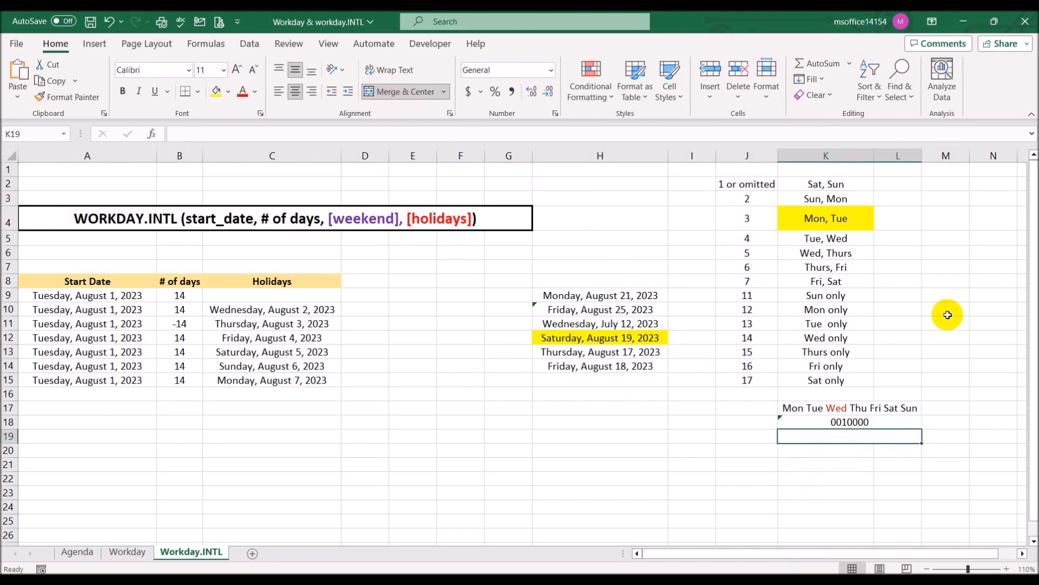
text(')
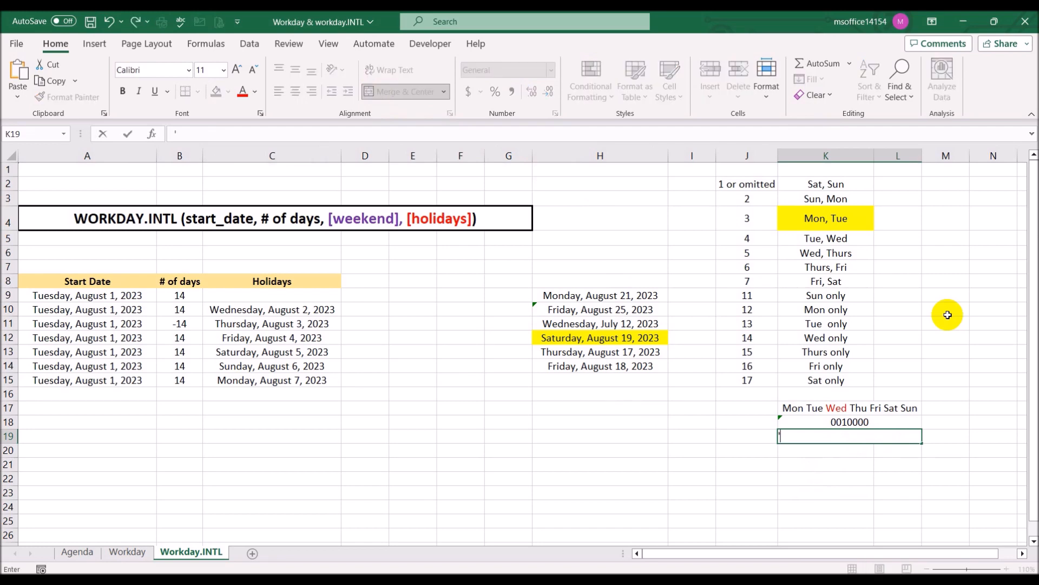
text(1010101)
key(Return)
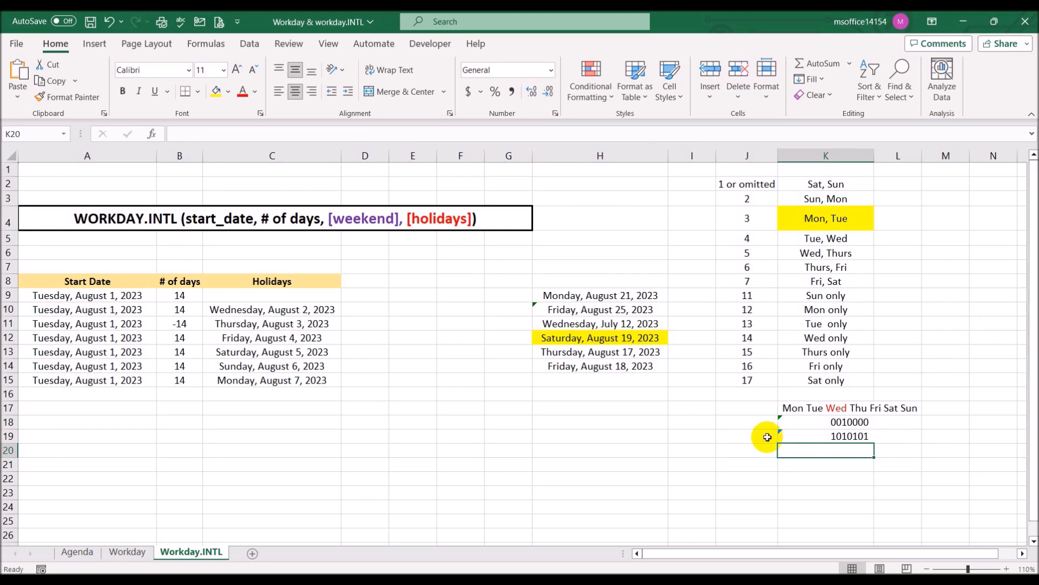
Calculate the end date in H15 with =WORKDAY.INTL(A15,B15,"1010101")
click(547, 376)
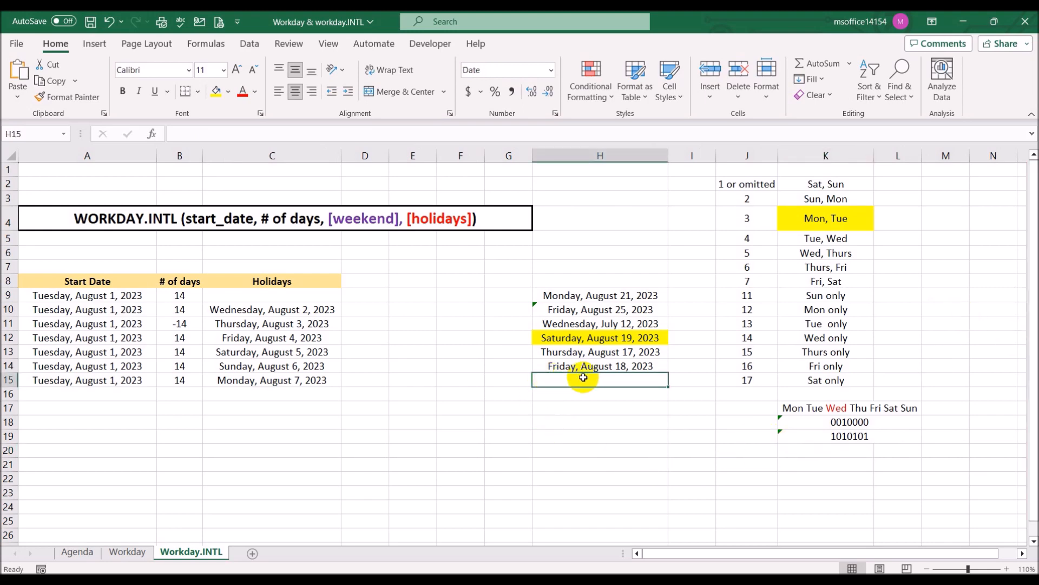
text(=wo)
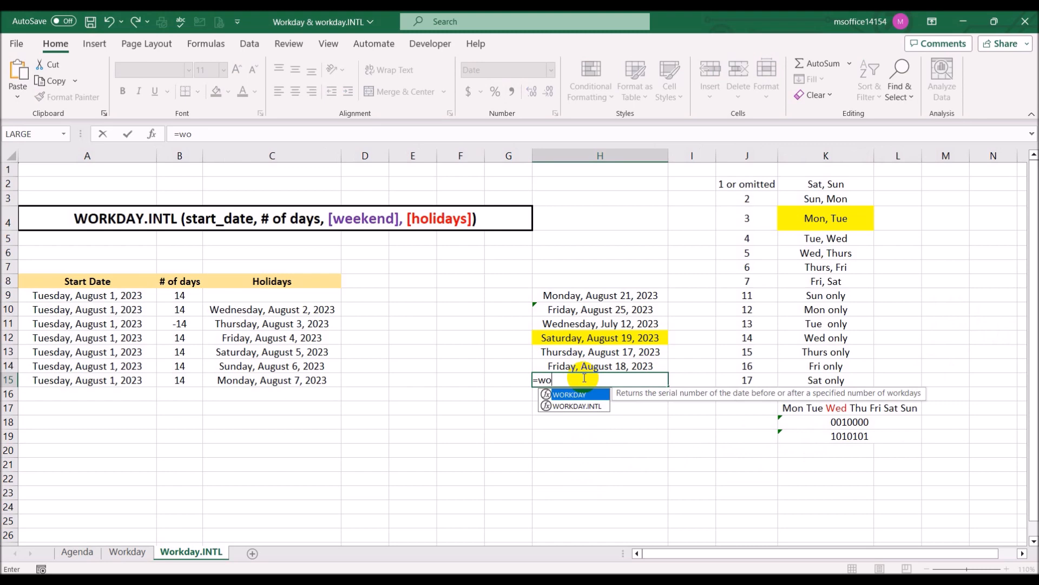
double_click(596, 406)
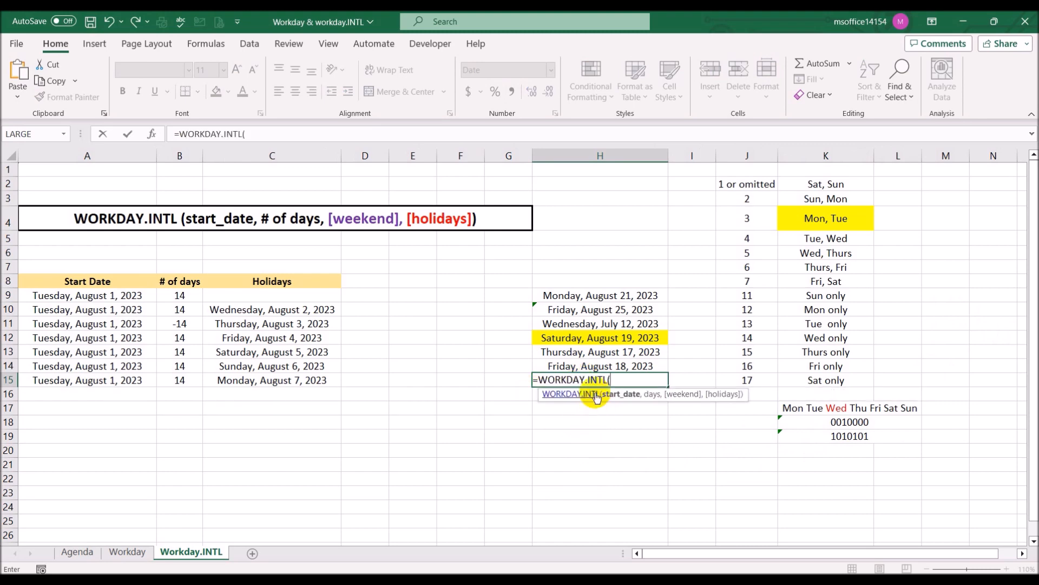
click(51, 381)
text(,)
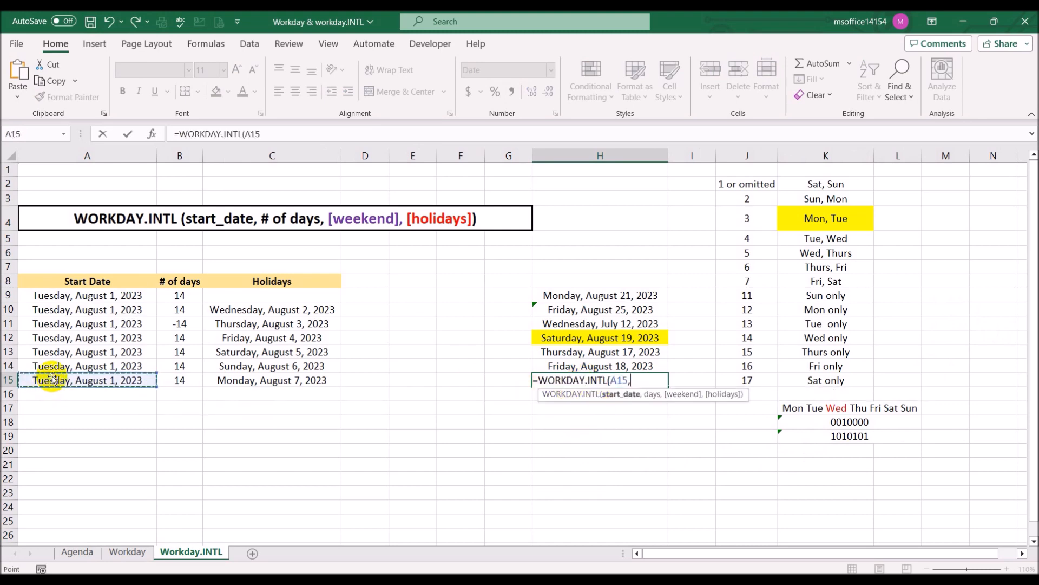
click(191, 381)
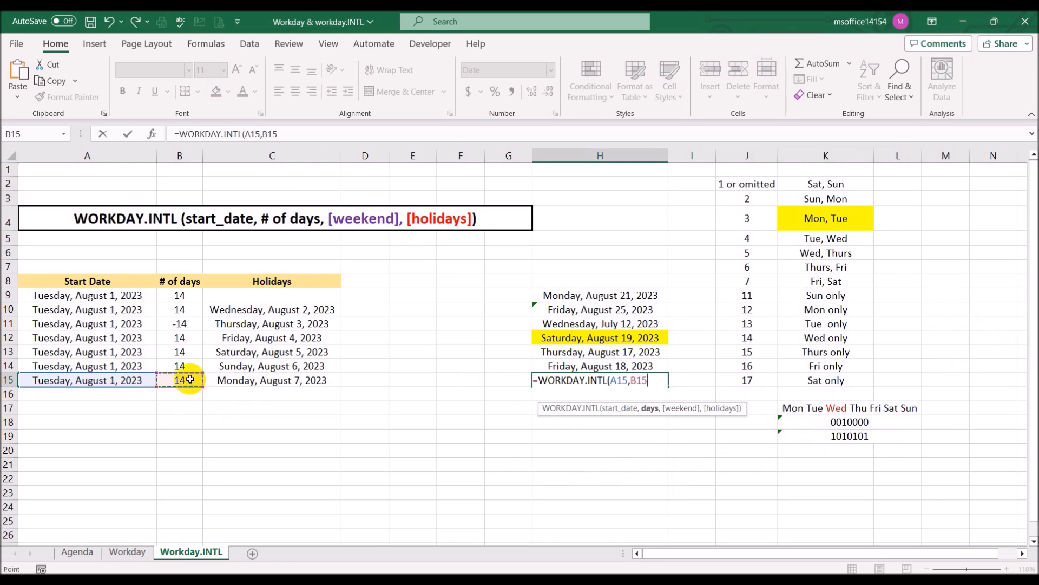
text(,)
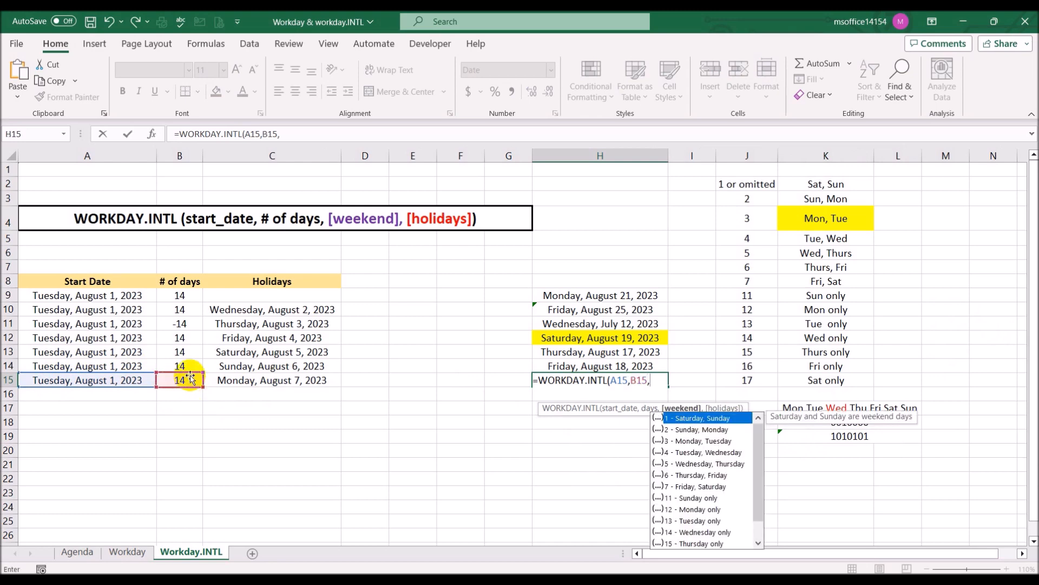
text(")
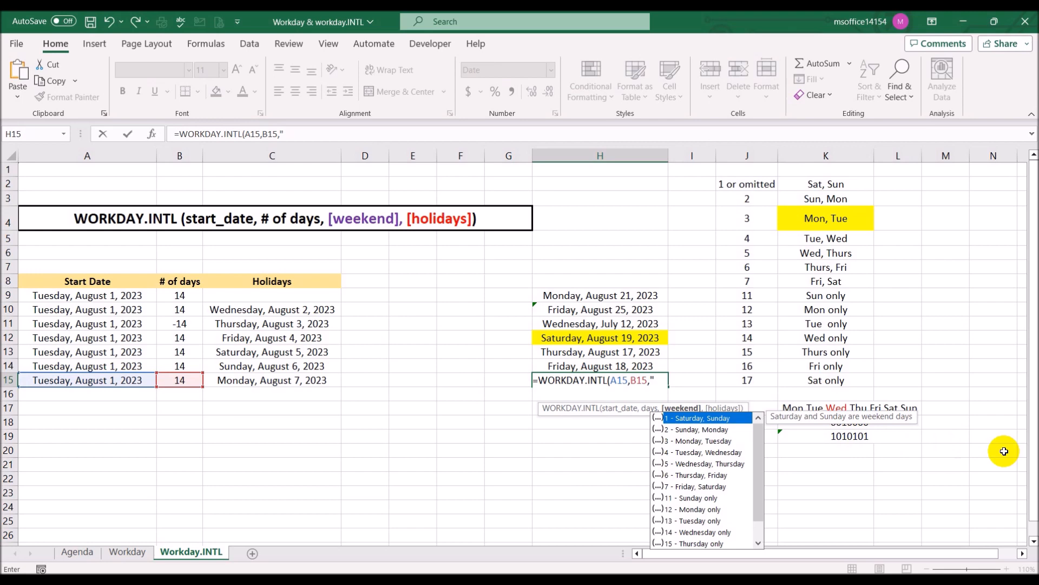
text(1010101)
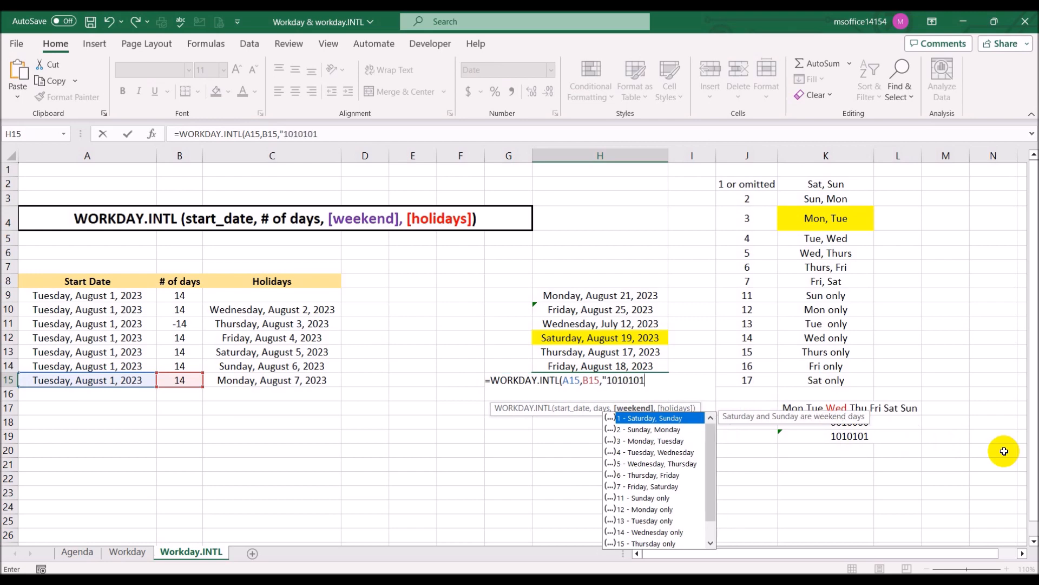
text("))
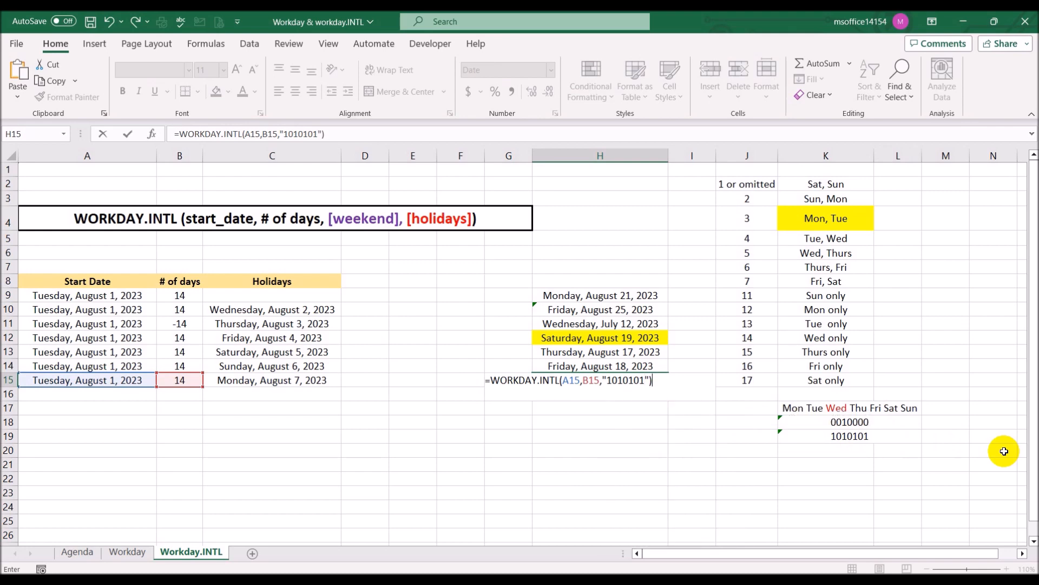
key(Return)
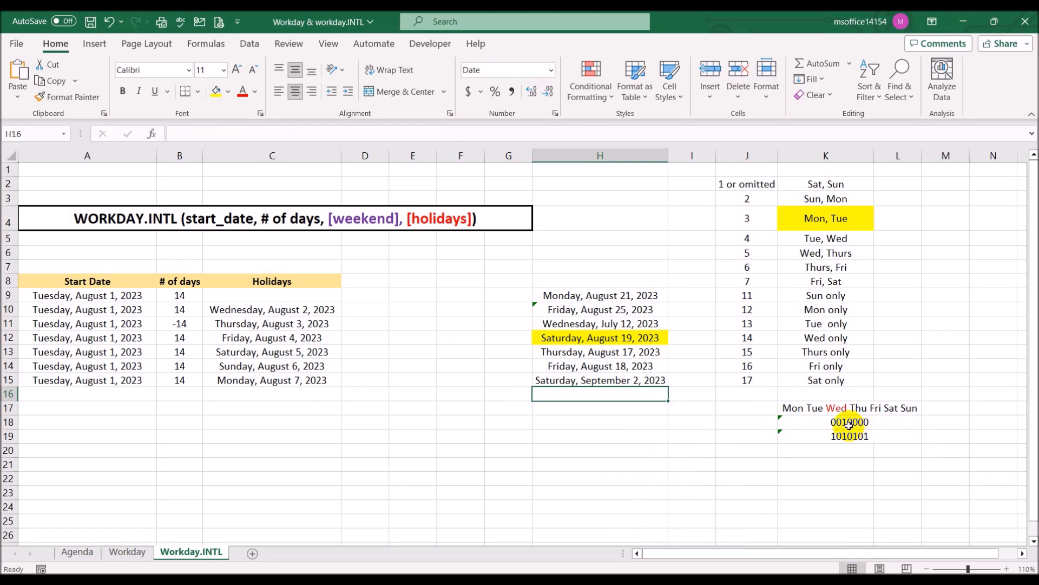
Compare the function syntax and examples on the Workday and Workday.INTL sheets, ending on Workday.INTL
click(125, 552)
click(176, 553)
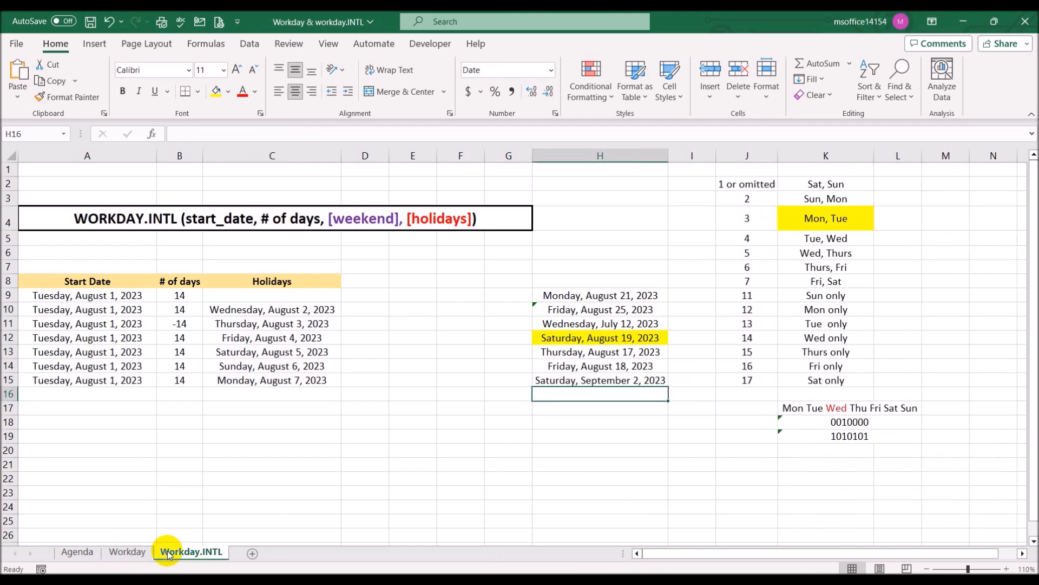
drag(418, 482, 411, 488)
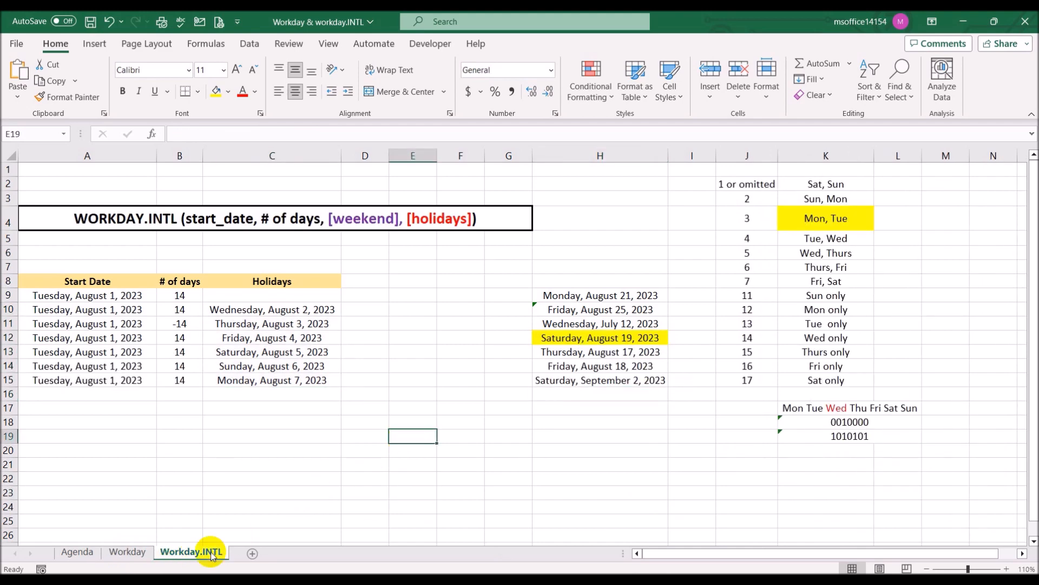
click(140, 553)
click(297, 477)
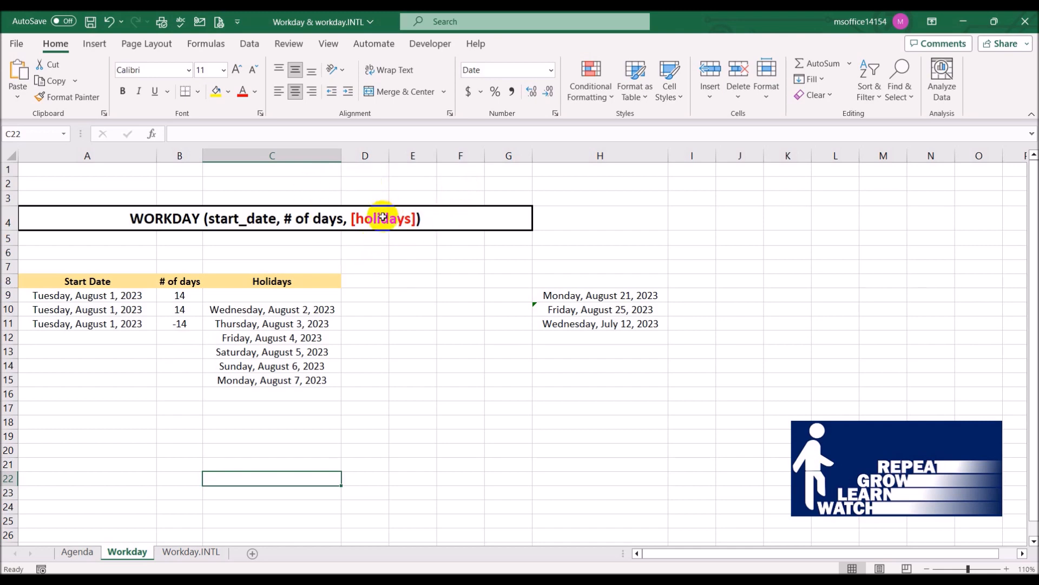
click(209, 553)
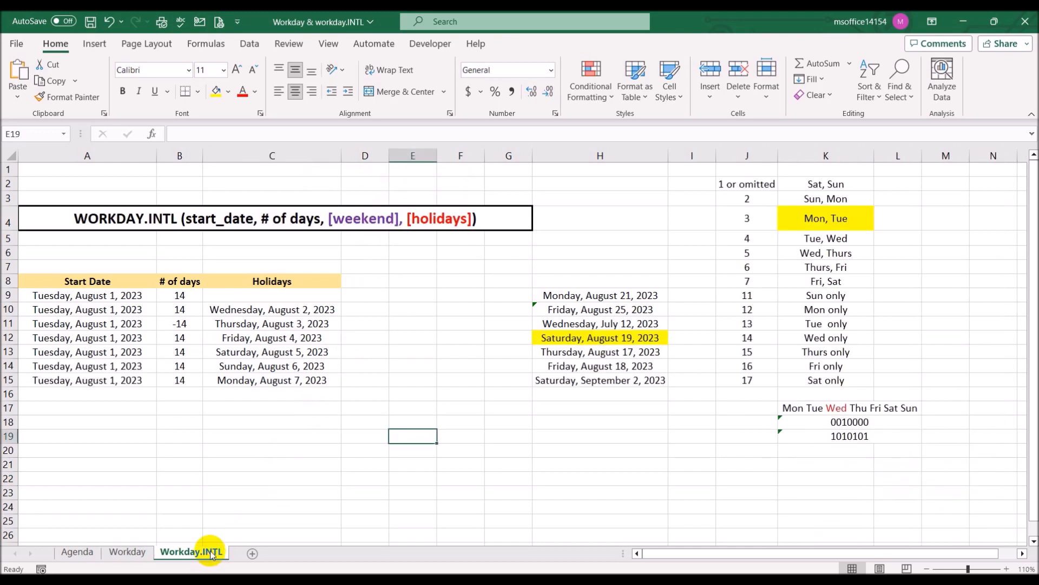